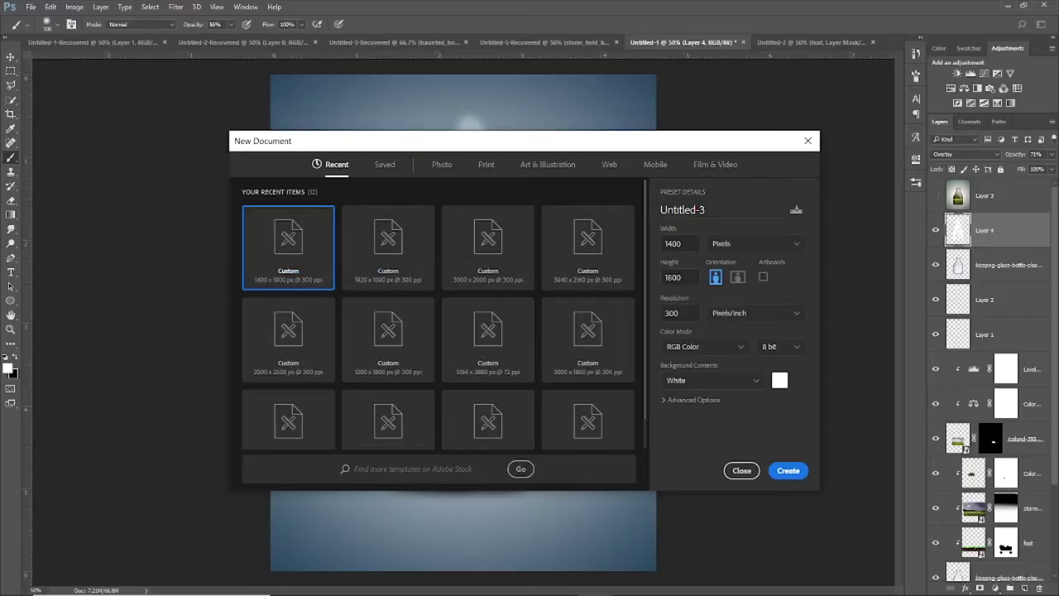
# Create a blank 1400 × 1800 px document at 300 ppi.
pyautogui.click(697, 244)
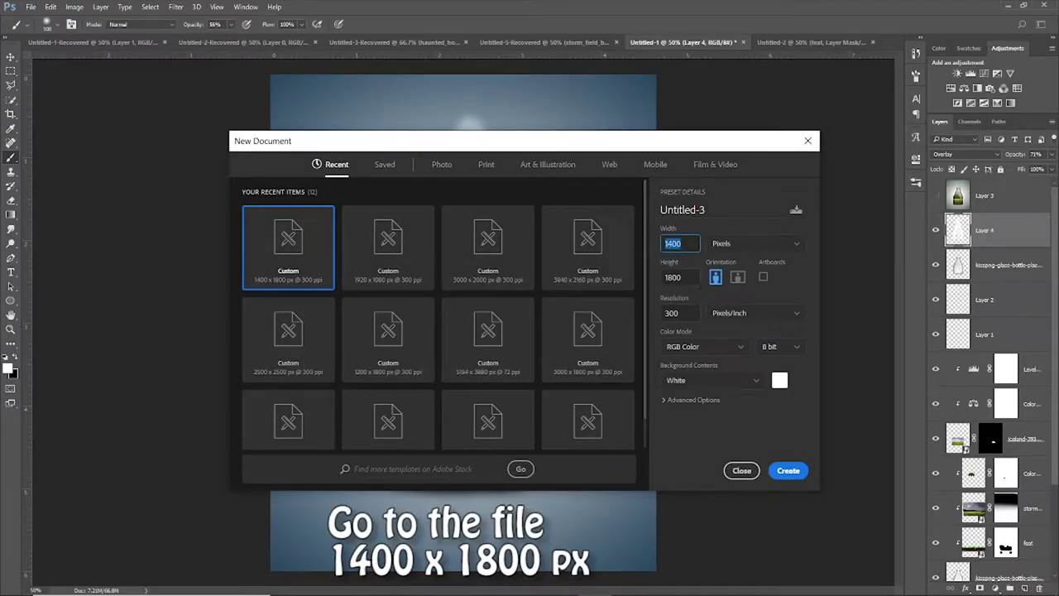
pyautogui.press('Tab')
pyautogui.press('Tab')
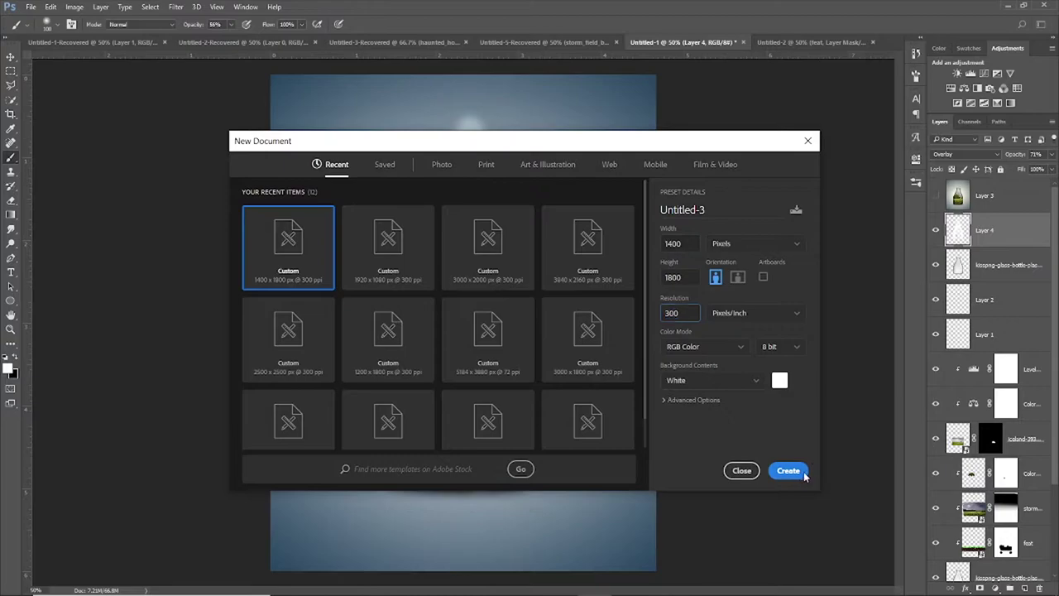
pyautogui.click(790, 470)
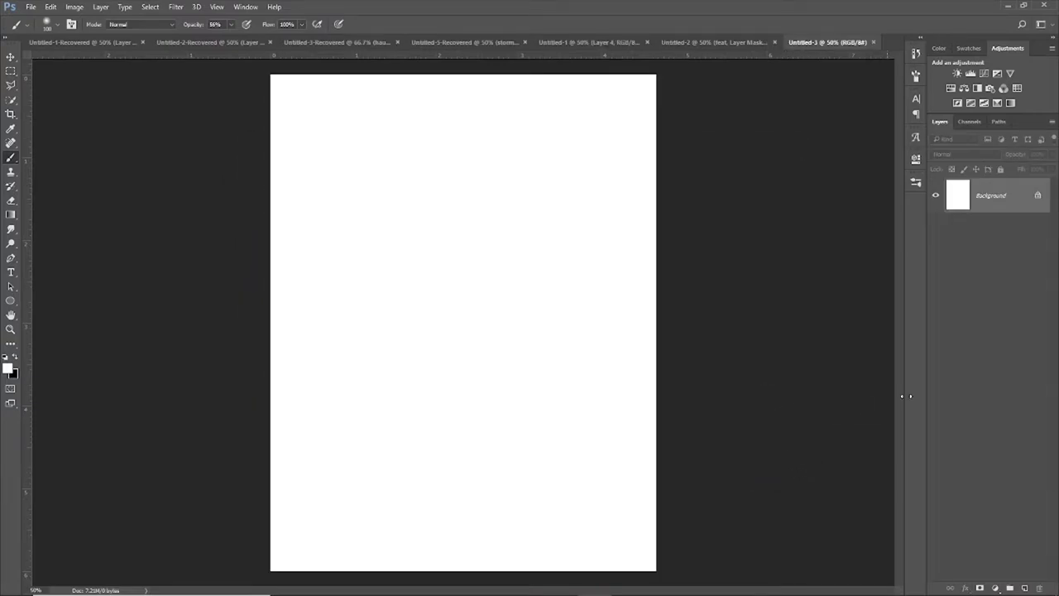
# Add a Gradient fill layer using the Foreground to Background preset.
pyautogui.click(996, 588)
pyautogui.click(985, 338)
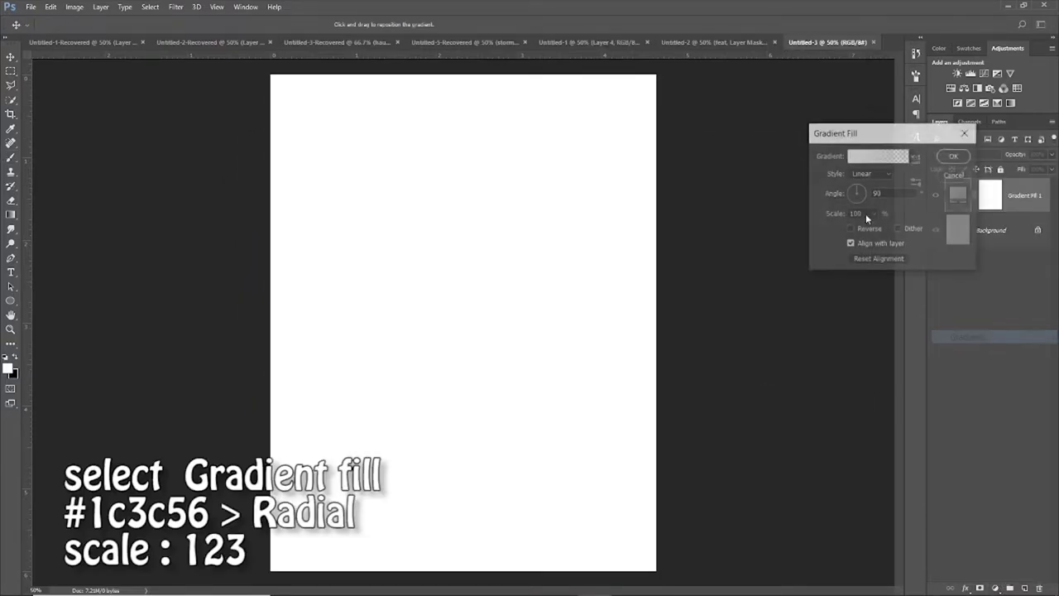
pyautogui.click(871, 157)
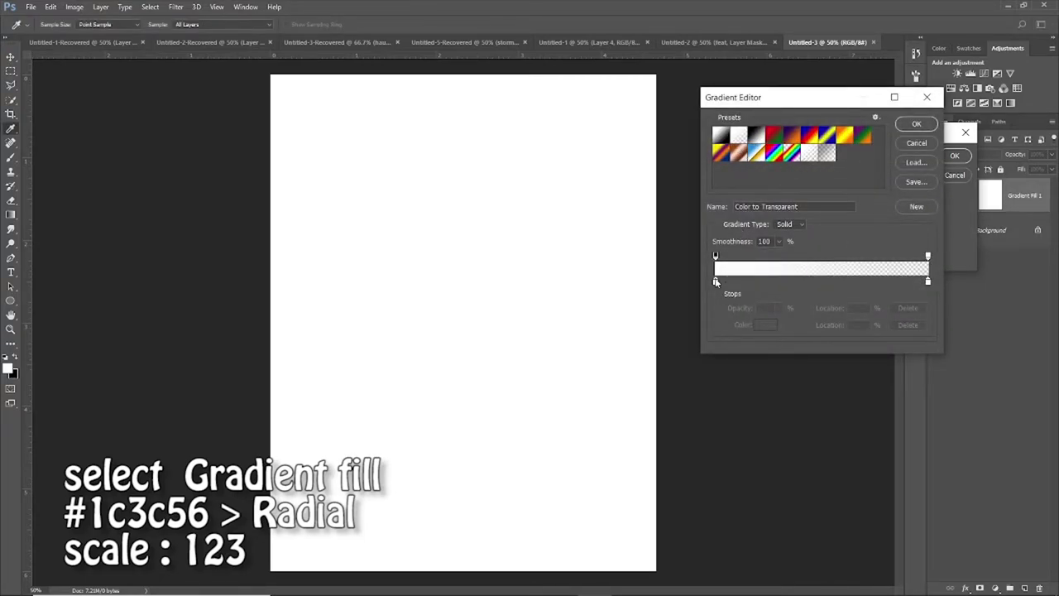
pyautogui.click(723, 139)
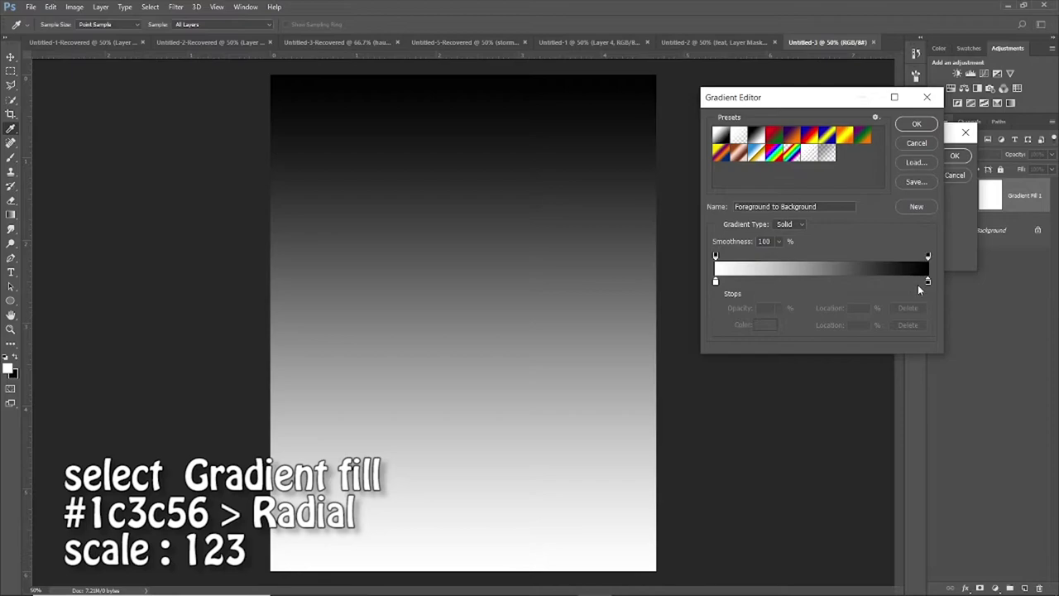
# Set the gradient's dark end stop colour to #1c3c56.
pyautogui.doubleClick(927, 281)
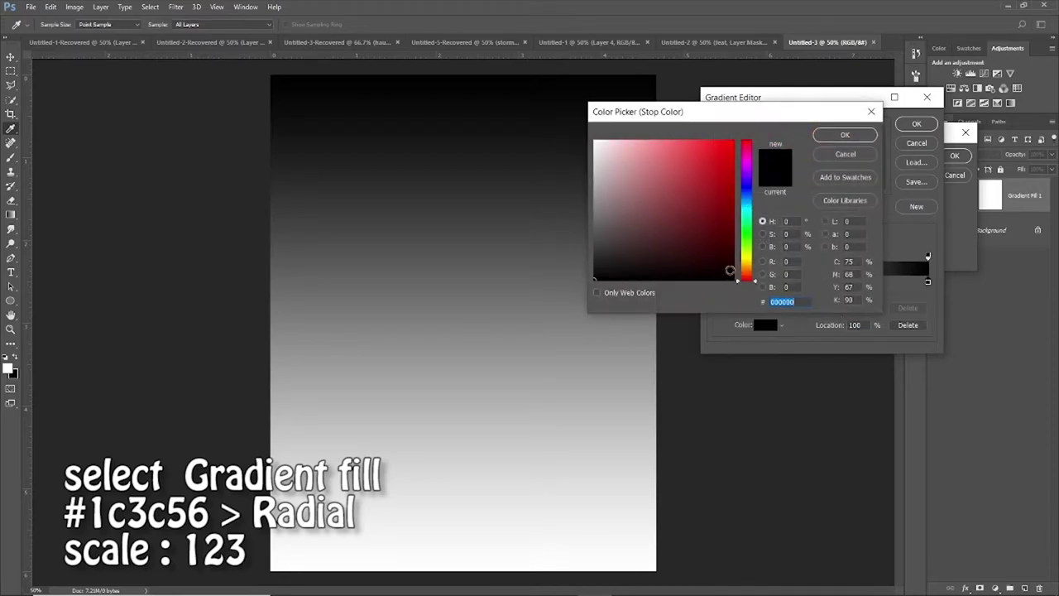
pyautogui.click(810, 302)
pyautogui.press('BackSpace')
pyautogui.press('BackSpace')
pyautogui.press('BackSpace')
pyautogui.write('1')
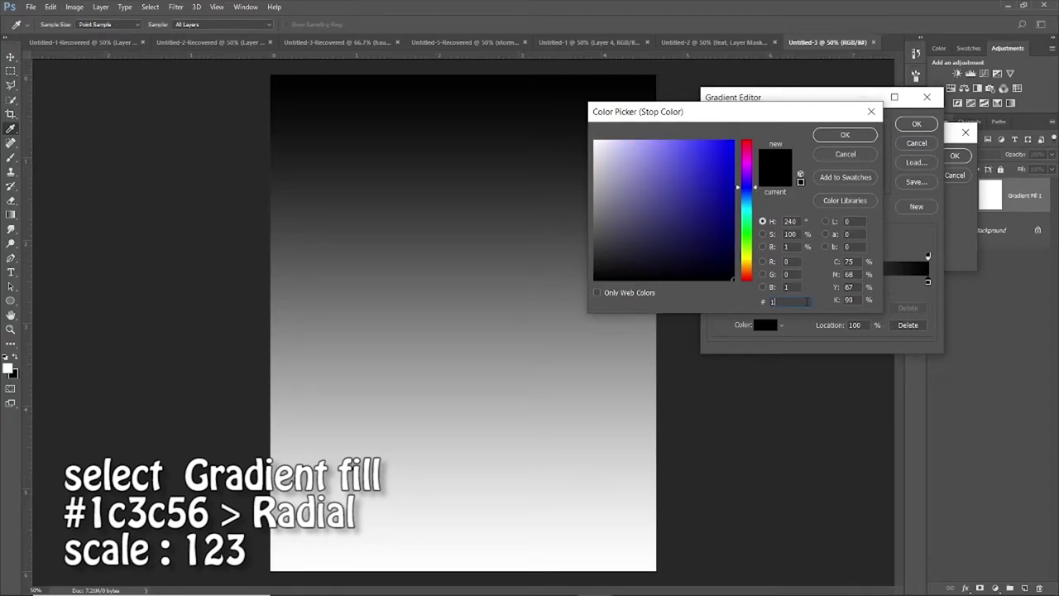
pyautogui.write('c')
pyautogui.write('3')
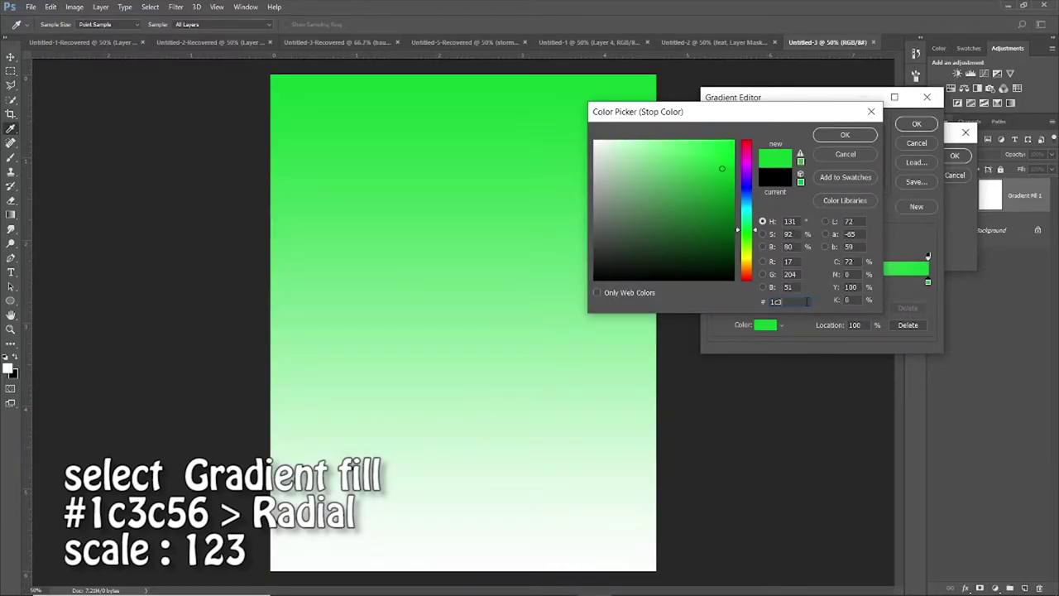
pyautogui.write('c56')
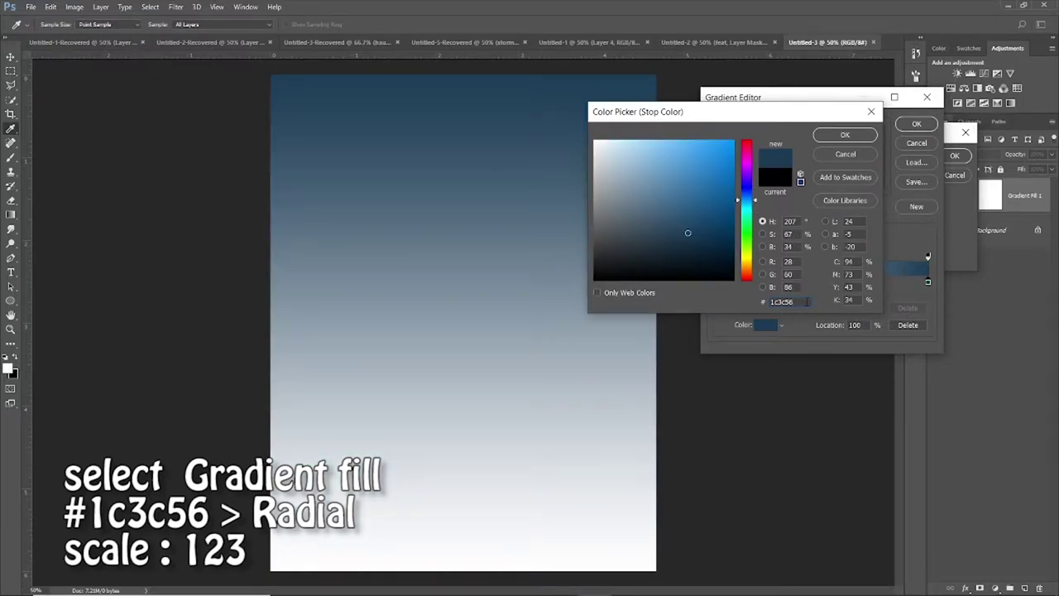
pyautogui.click(843, 135)
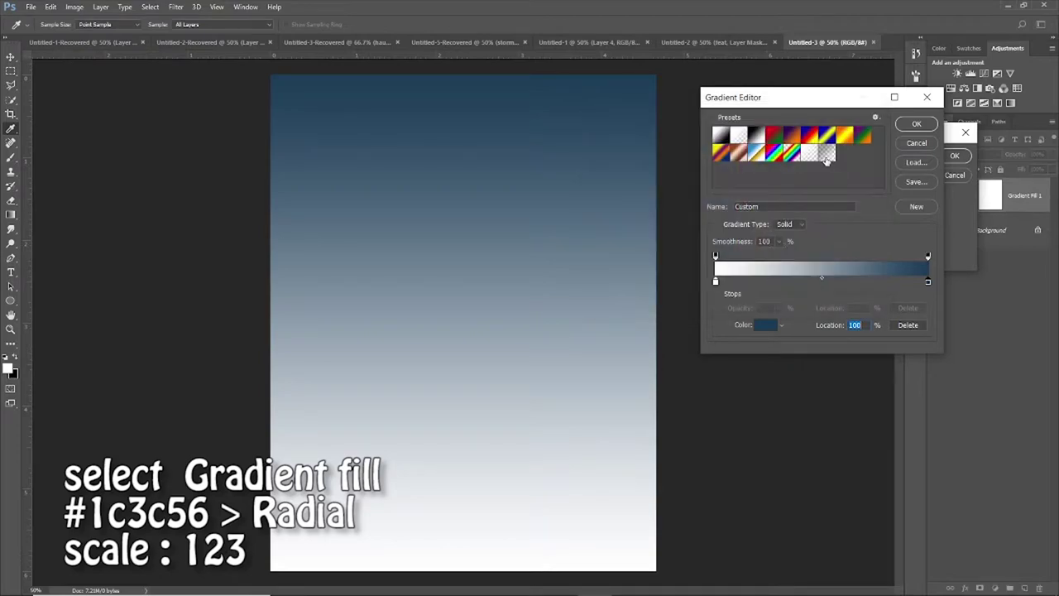
pyautogui.click(916, 123)
# Make the gradient Radial with a larger scale and confirm the fill layer.
pyautogui.click(871, 173)
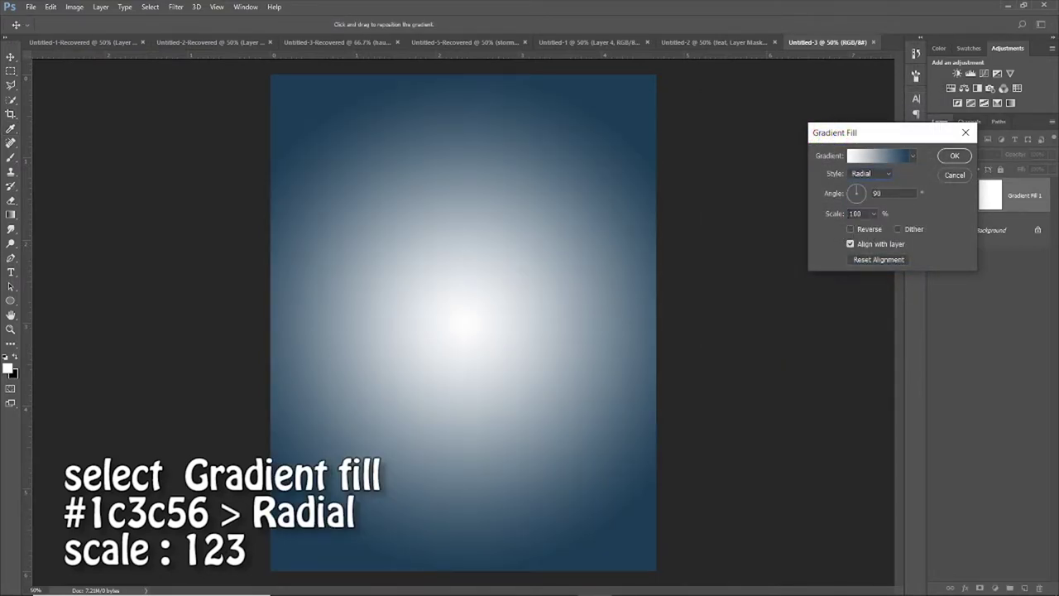
pyautogui.moveTo(840, 214); pyautogui.dragTo(855, 215)
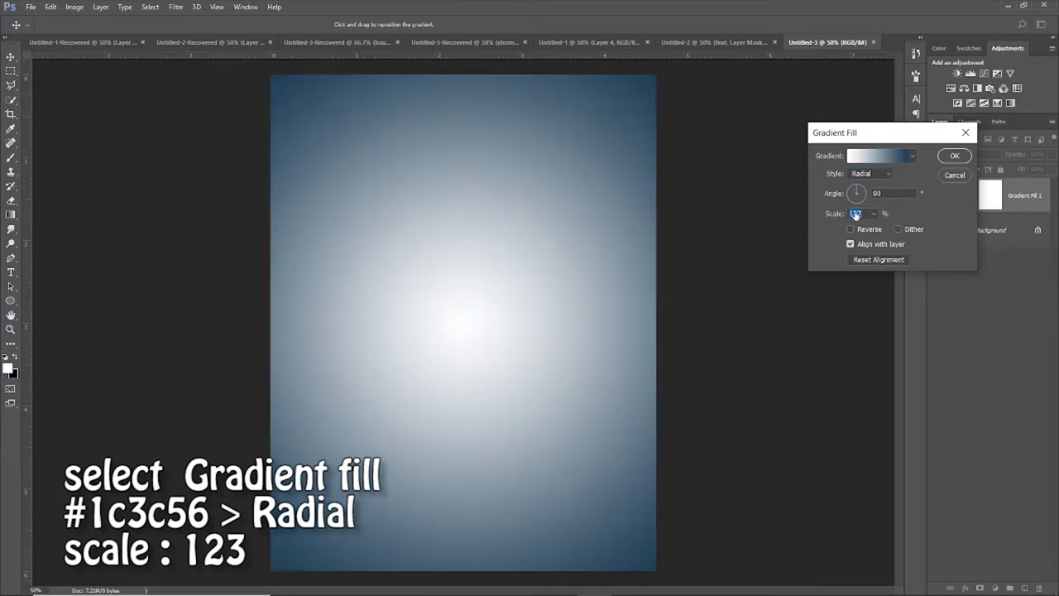
pyautogui.click(955, 156)
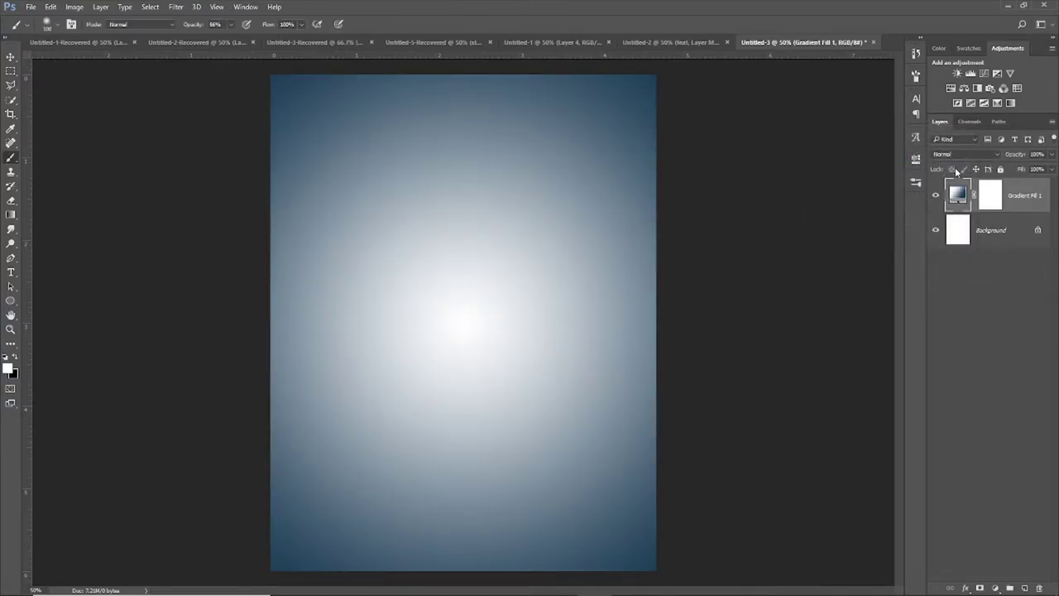
# Place the glass bottle image embedded, shortened and moved up to the canvas centre.
pyautogui.click(29, 7)
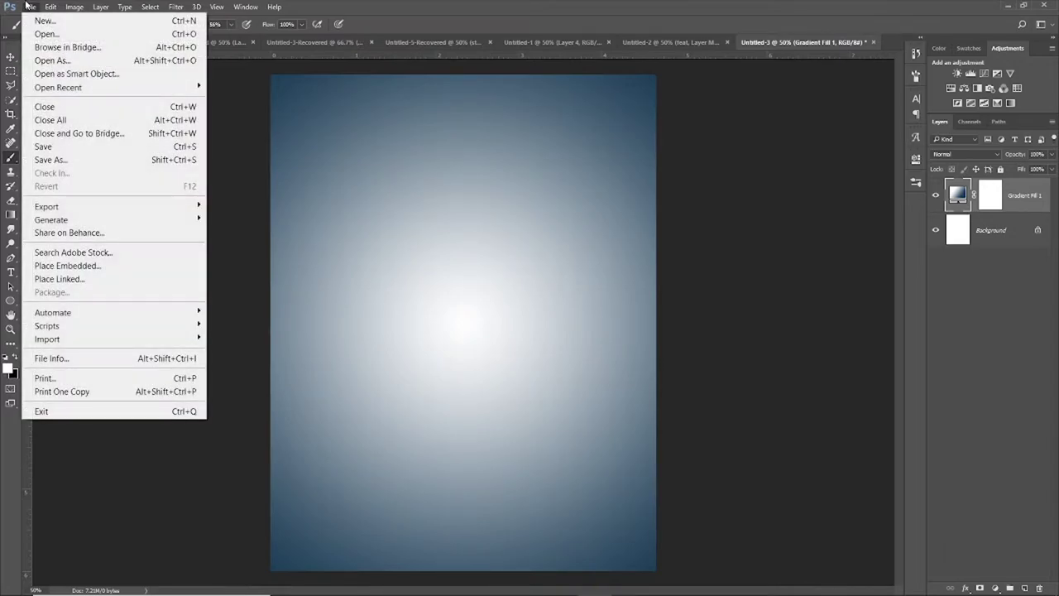
pyautogui.click(76, 266)
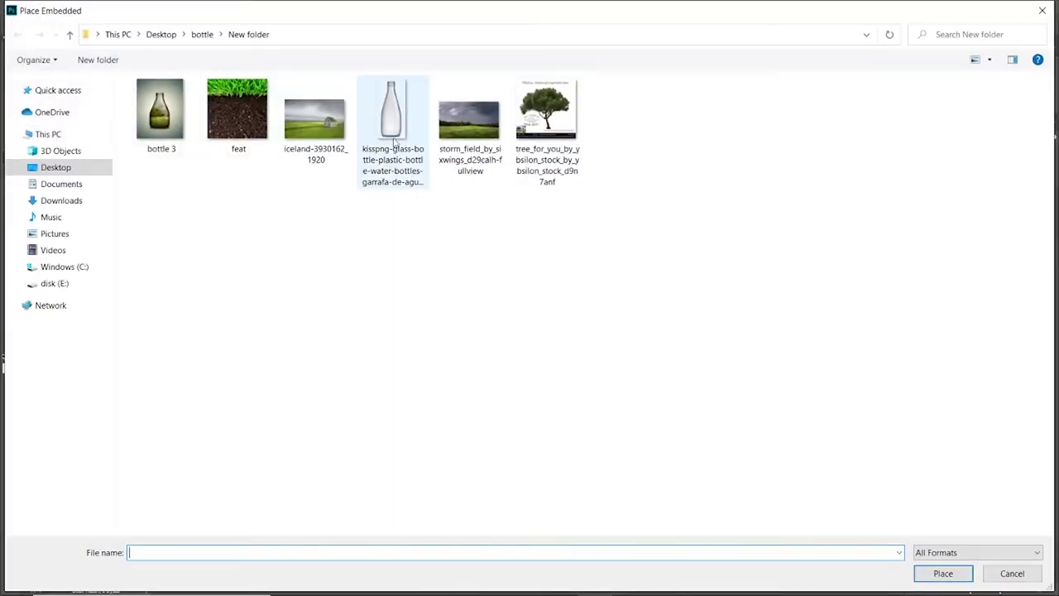
pyautogui.doubleClick(393, 141)
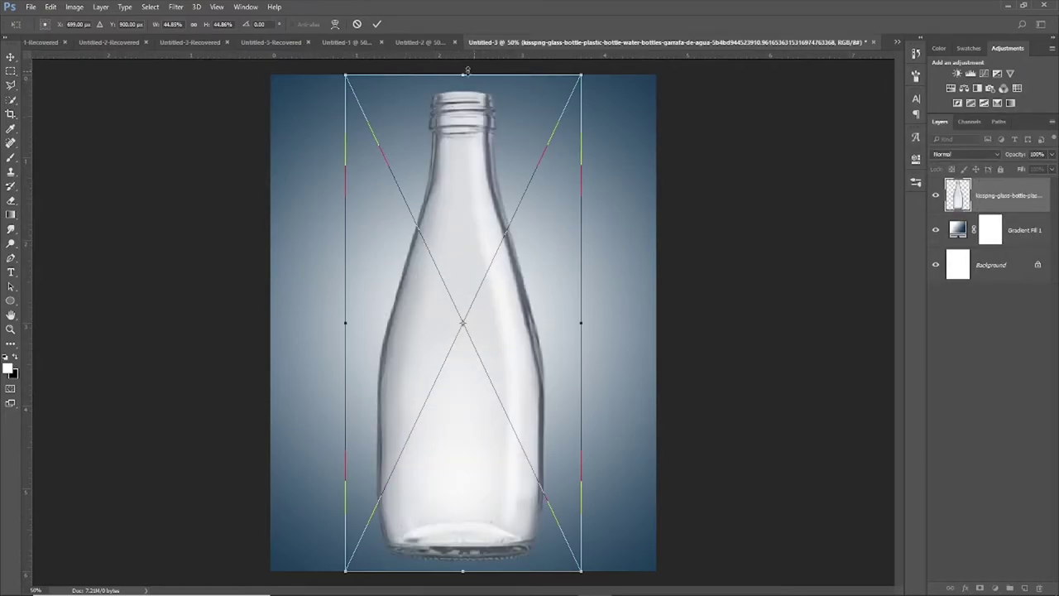
pyautogui.moveTo(461, 75); pyautogui.dragTo(451, 256)
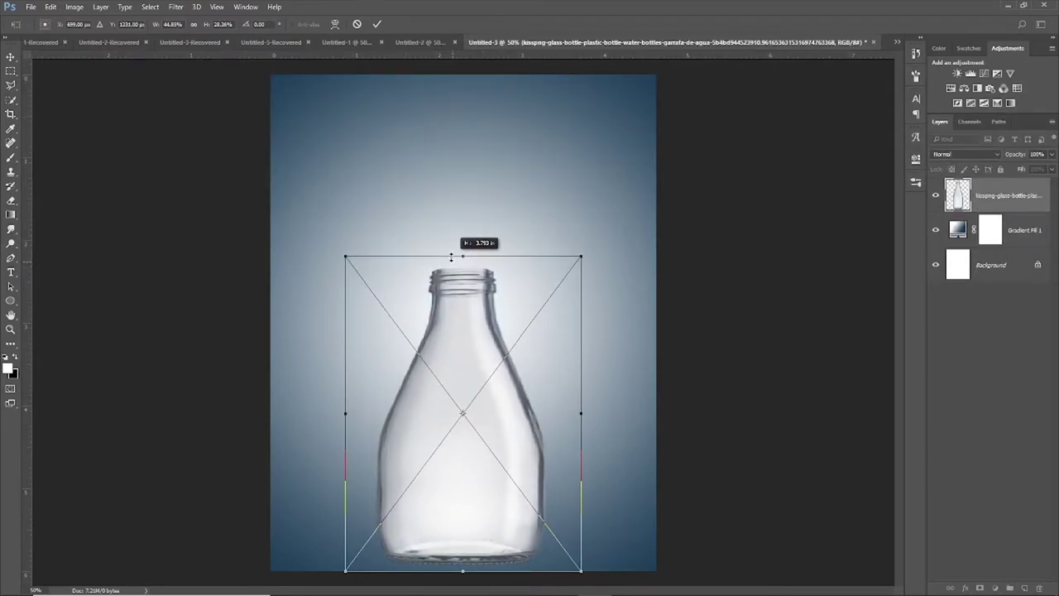
pyautogui.moveTo(457, 353); pyautogui.dragTo(464, 277)
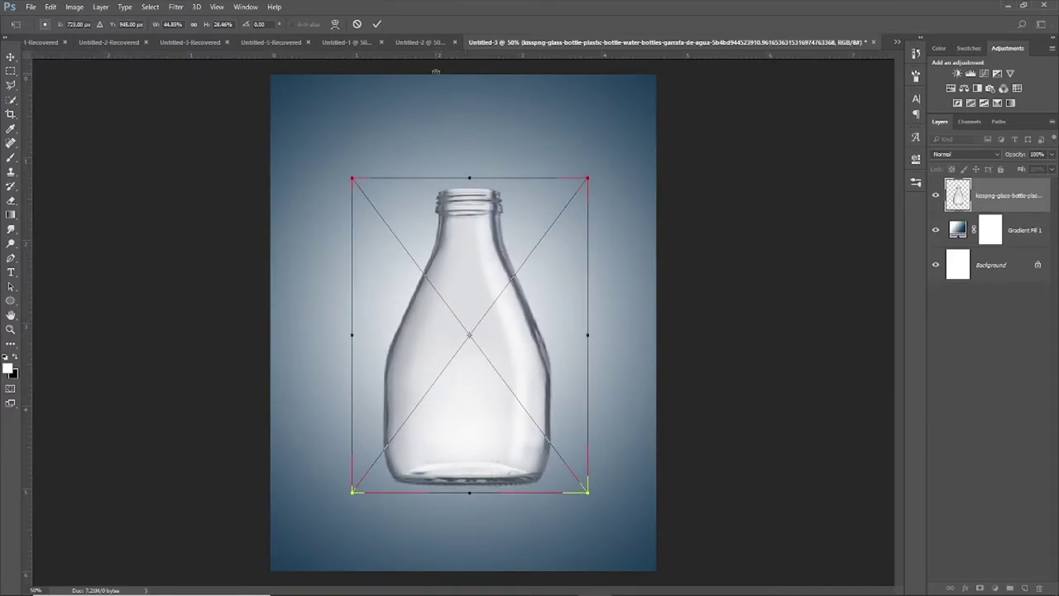
pyautogui.click(377, 24)
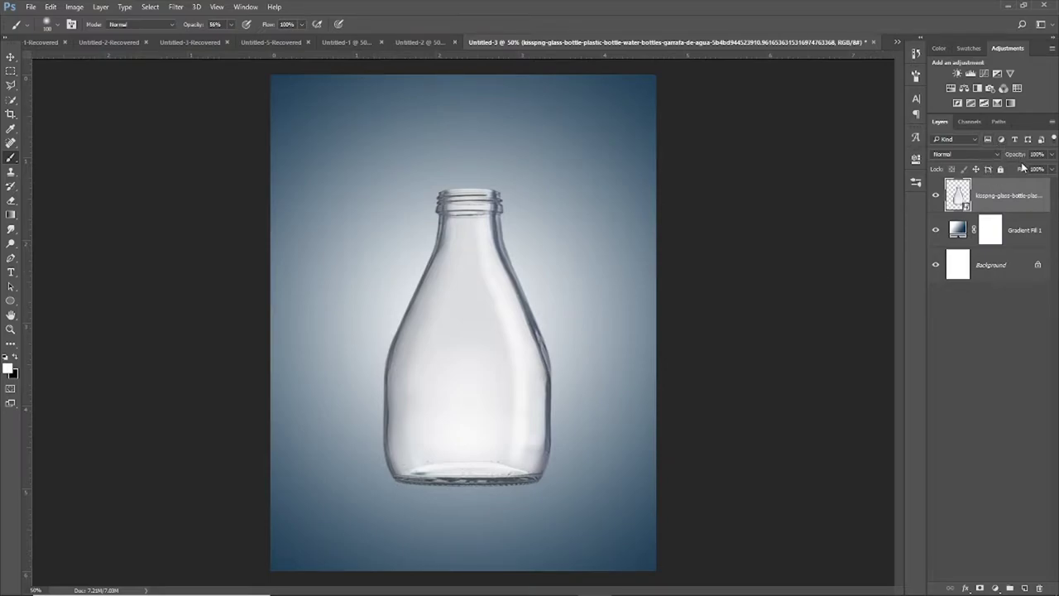
# Set the bottle layer's blend mode to Multiply.
pyautogui.click(970, 157)
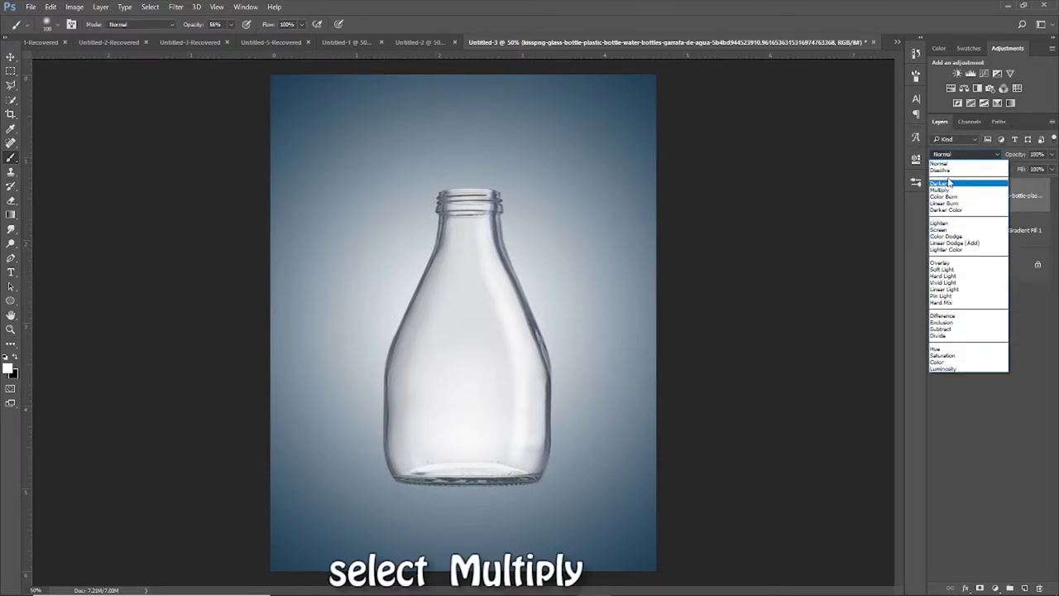
pyautogui.click(952, 188)
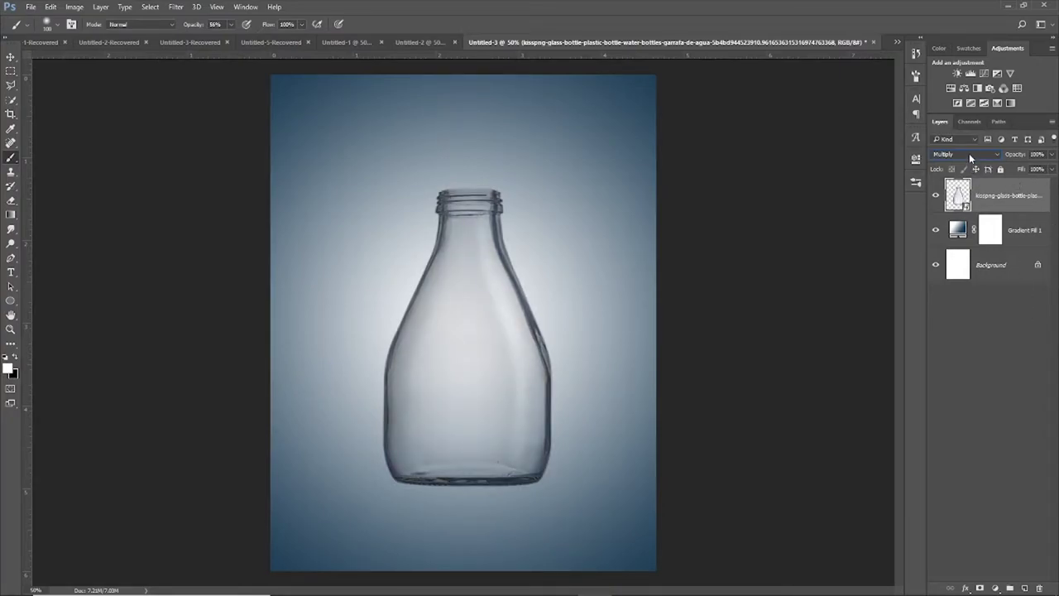
pyautogui.click(32, 8)
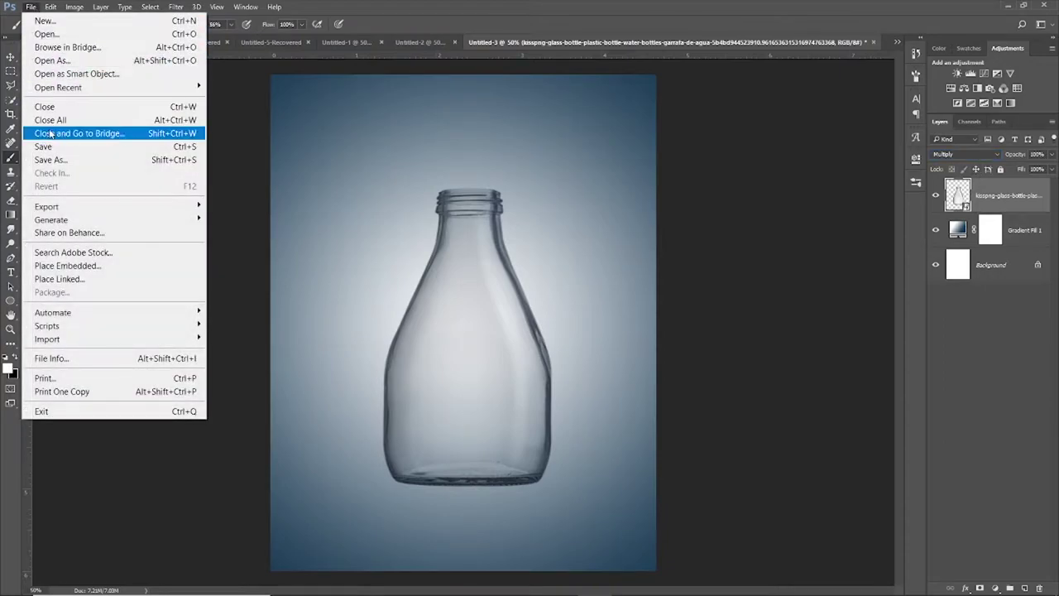
# Place the feat grass-and-soil image, squashed and narrowed into a strip at the bottle's base.
pyautogui.click(187, 265)
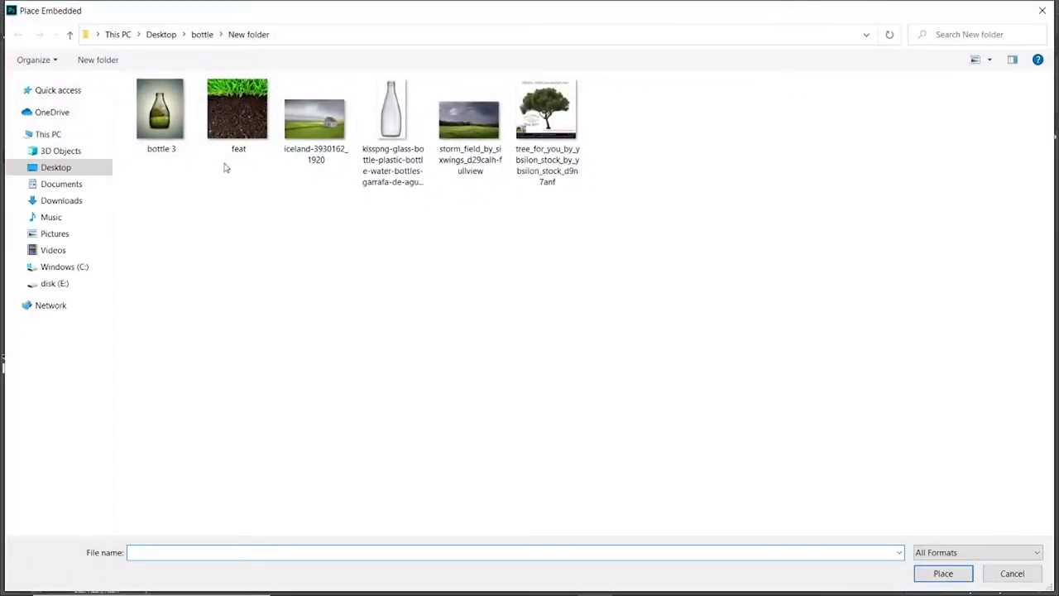
pyautogui.doubleClick(226, 159)
pyautogui.moveTo(551, 443); pyautogui.dragTo(552, 408)
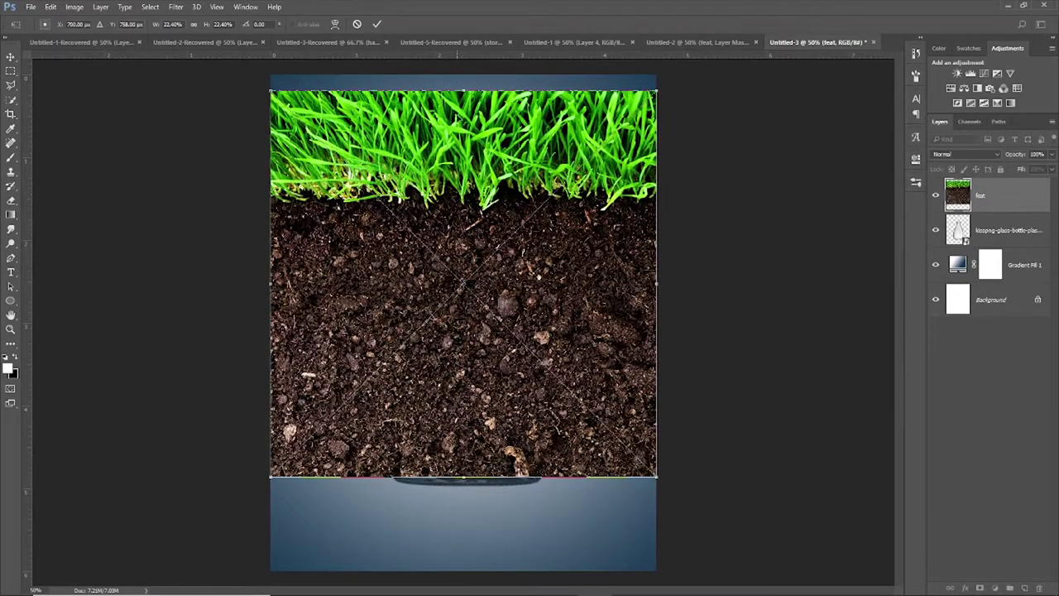
pyautogui.moveTo(459, 86); pyautogui.dragTo(460, 421)
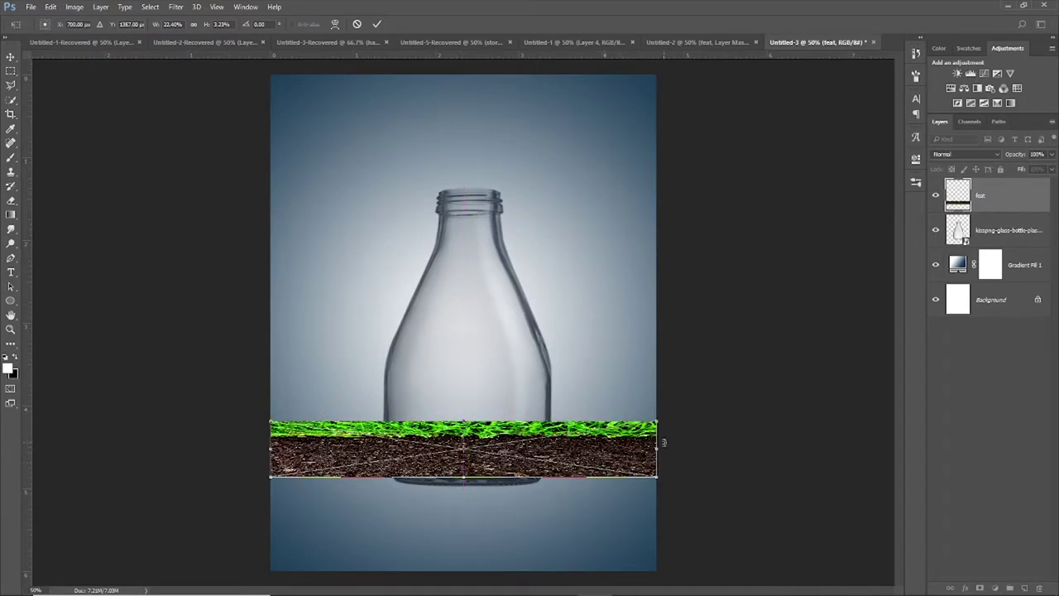
pyautogui.moveTo(659, 446); pyautogui.dragTo(561, 448)
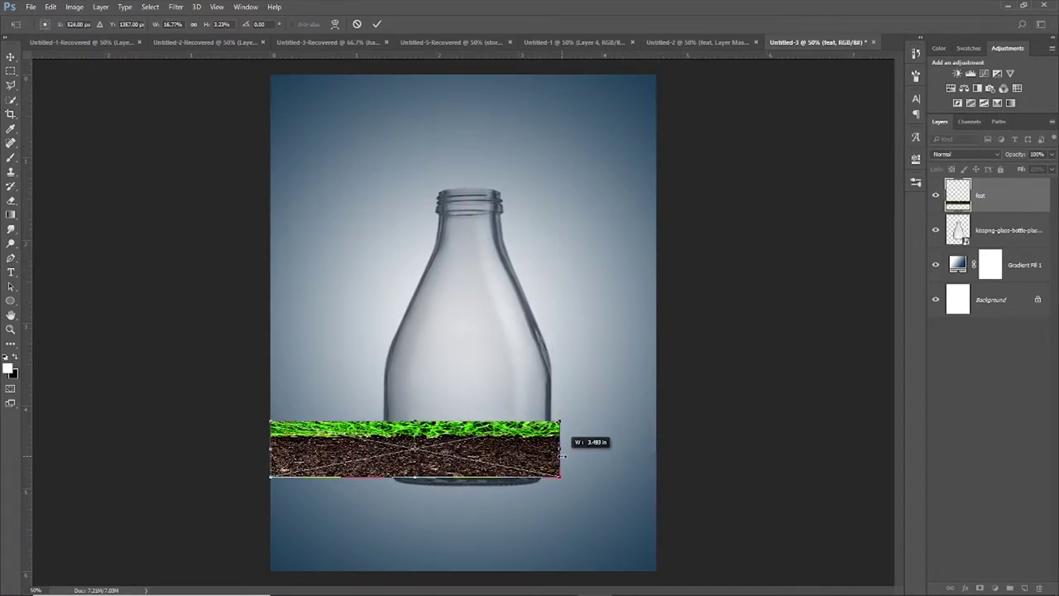
pyautogui.moveTo(267, 450); pyautogui.dragTo(338, 449)
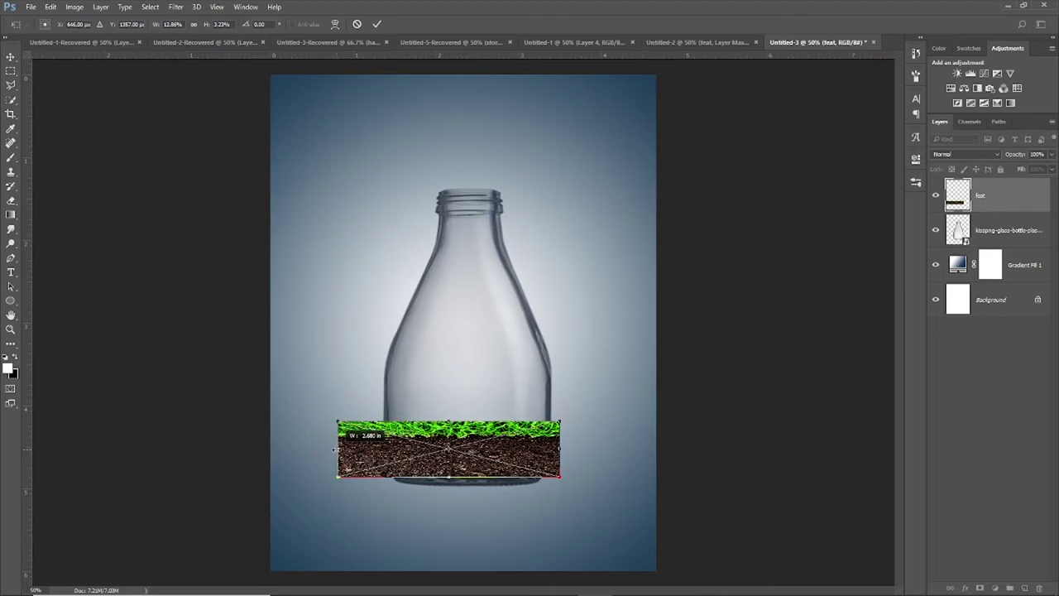
pyautogui.moveTo(456, 419); pyautogui.dragTo(455, 443)
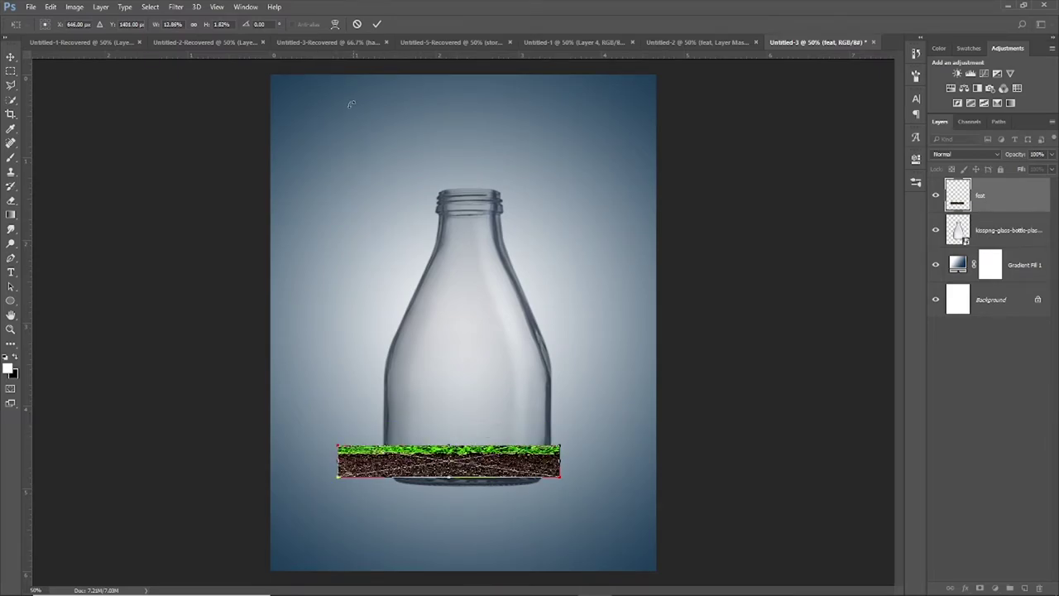
pyautogui.press('b')
pyautogui.click(376, 24)
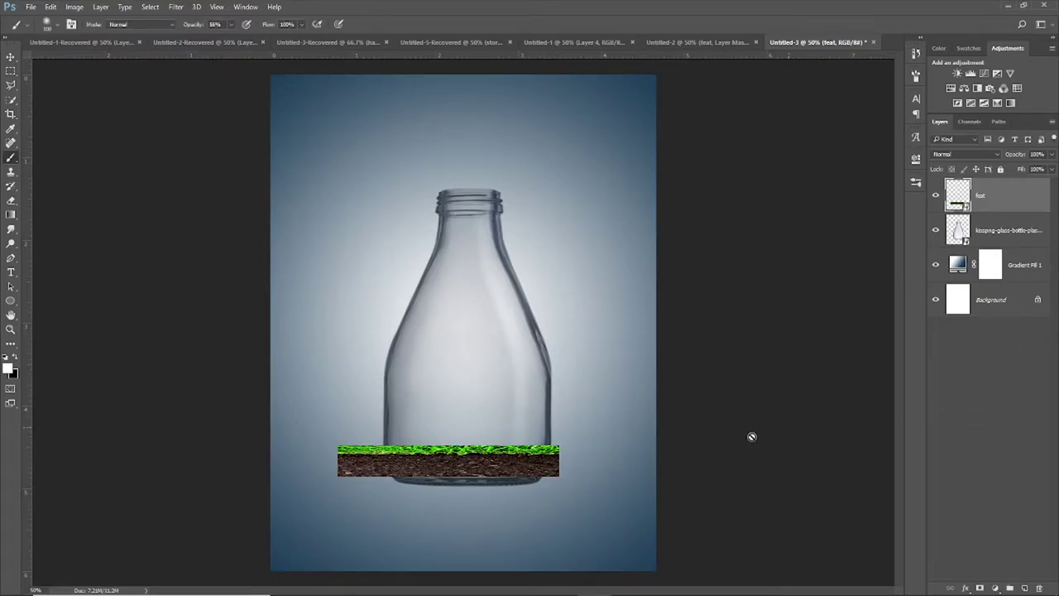
# Rasterize the feat layer and add a white layer mask to it.
pyautogui.click(10, 57)
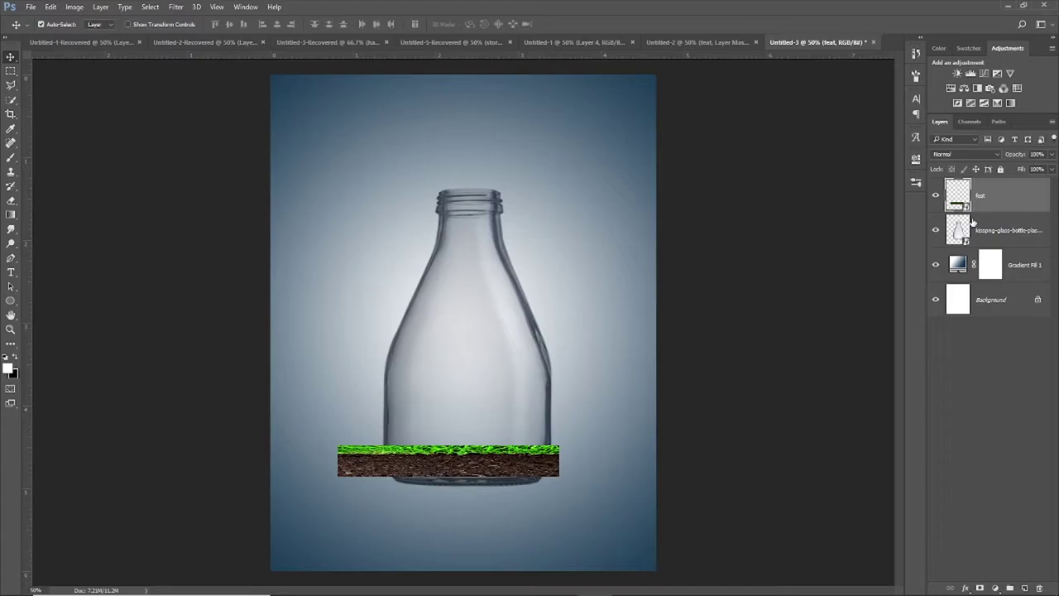
pyautogui.rightClick(995, 193)
pyautogui.click(807, 339)
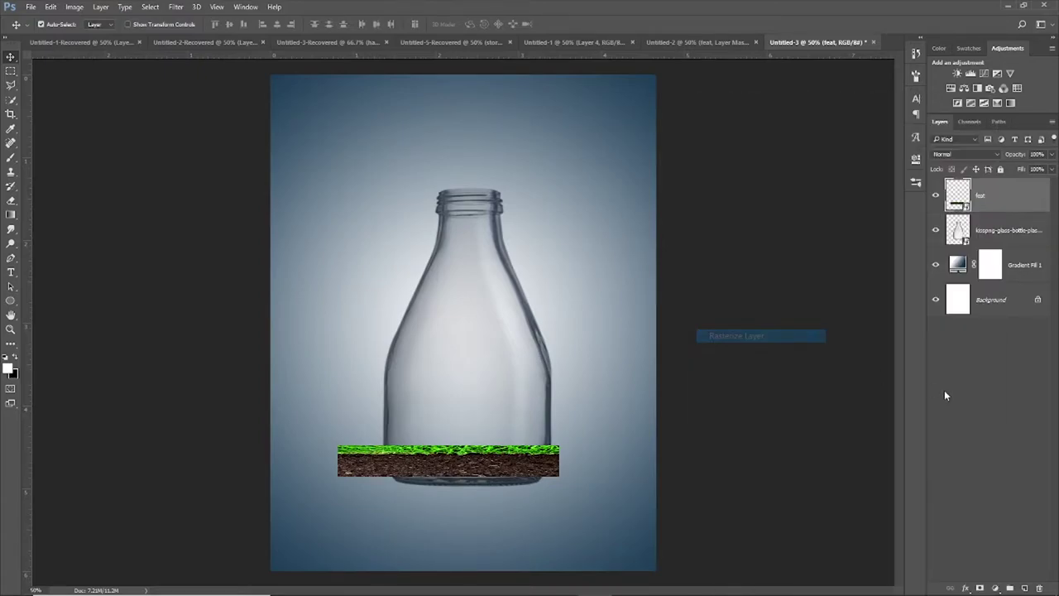
pyautogui.click(979, 587)
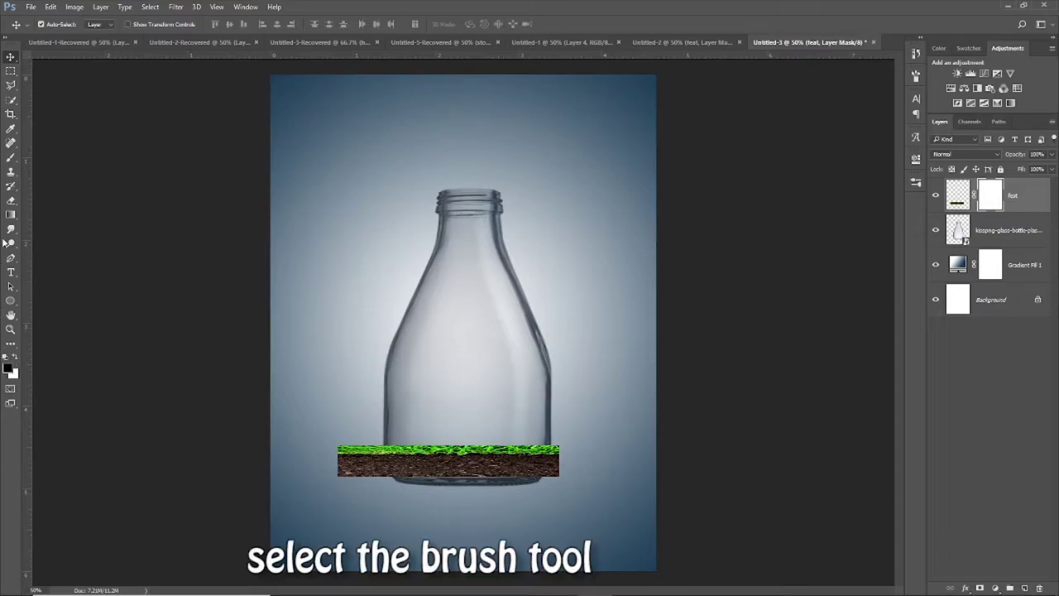
# Select the Brush tool and zoom in on the bottle's base.
pyautogui.click(10, 157)
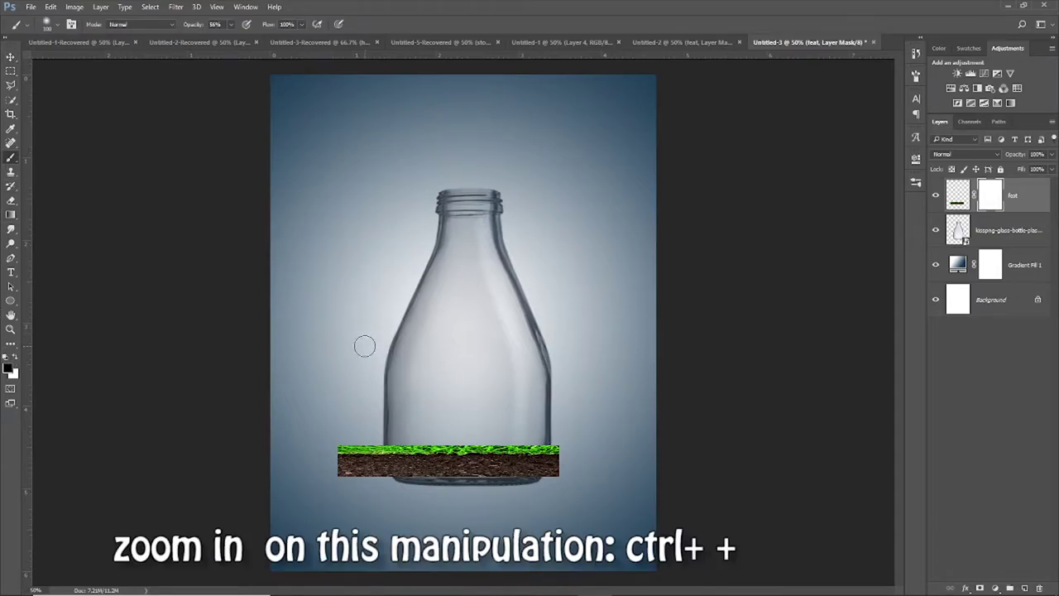
pyautogui.hotkey('ctrl', '+')
pyautogui.hotkey('ctrl', '+')
pyautogui.hotkey('ctrl', '+')
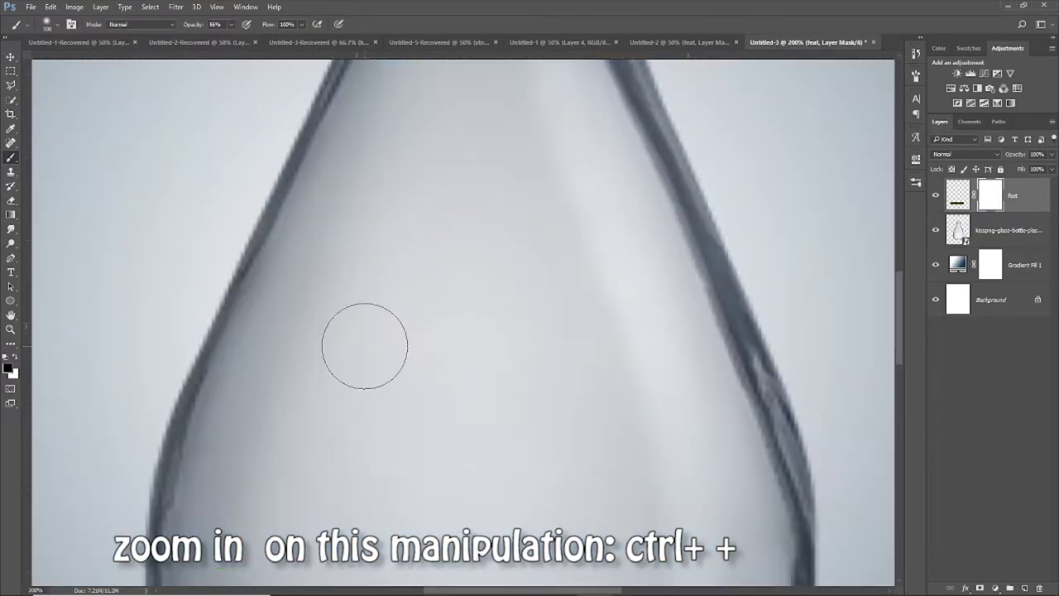
pyautogui.scroll(-2, 347, 343)
pyautogui.scroll(-2, 532, 331)
pyautogui.scroll(-2, 543, 378)
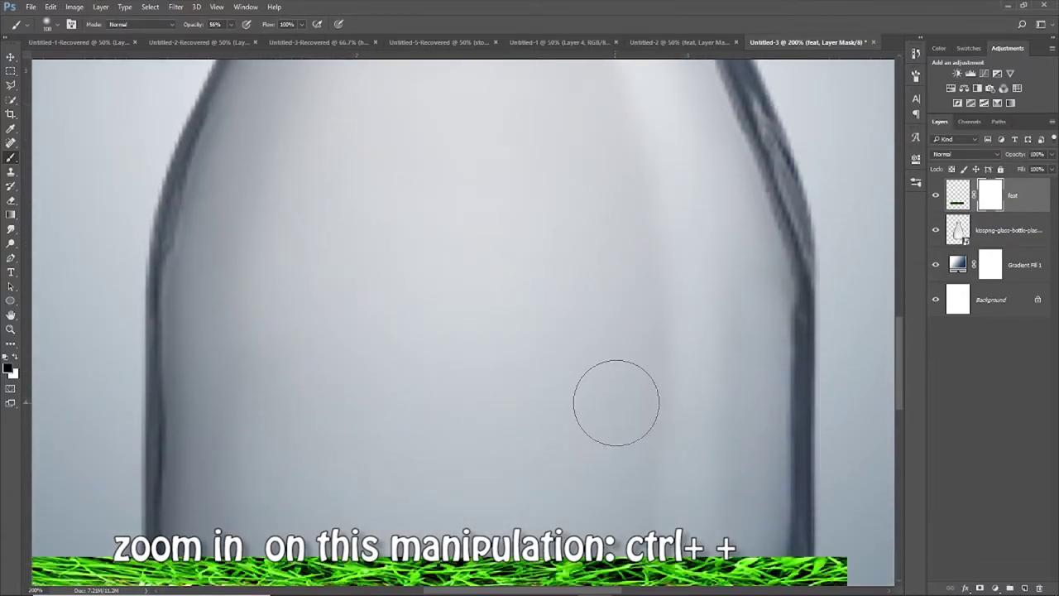
pyautogui.scroll(-3, 654, 405)
pyautogui.scroll(-2, 692, 407)
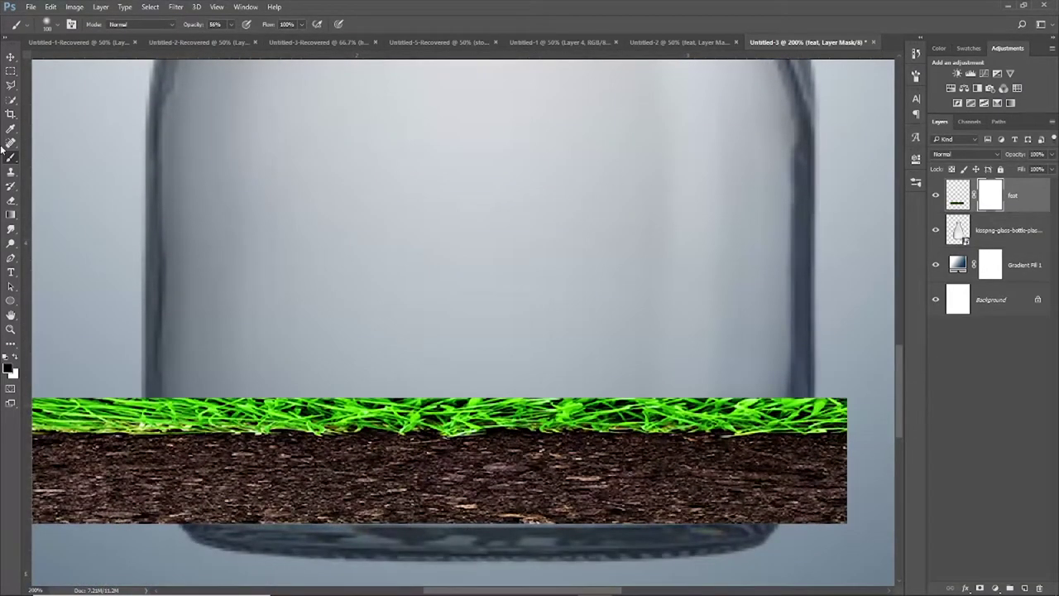
# Paint out the grass with a 100% hard round brush, then clip the soil to the bottle.
pyautogui.click(50, 25)
pyautogui.click(66, 143)
pyautogui.press('Return')
pyautogui.press('0')
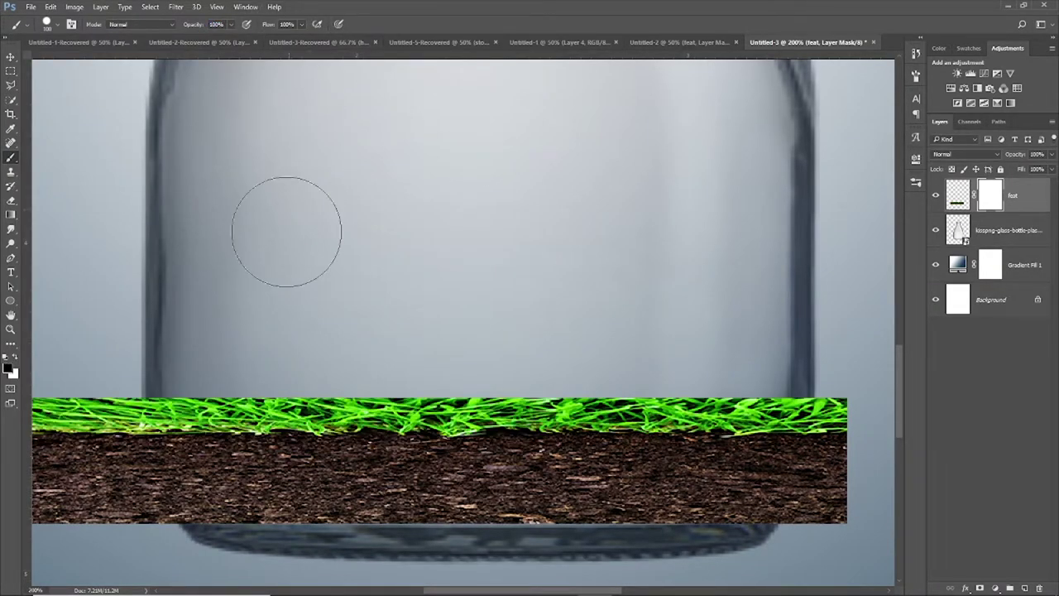
pyautogui.moveTo(177, 368)
pyautogui.mouseDown()
pyautogui.moveTo(173, 400)
pyautogui.moveTo(284, 383)
pyautogui.mouseUp()
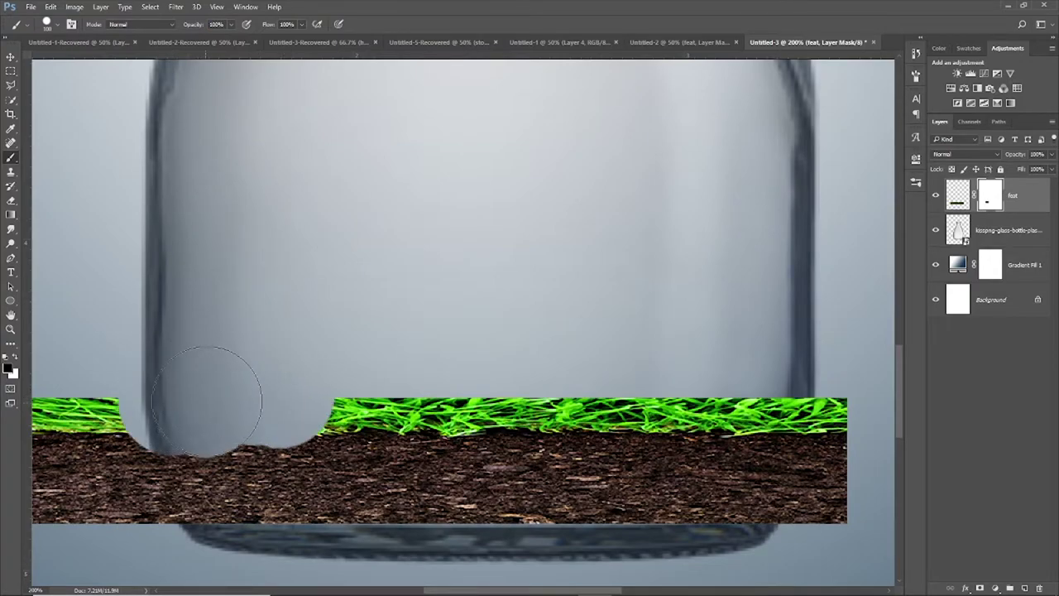
pyautogui.moveTo(224, 405); pyautogui.dragTo(844, 377)
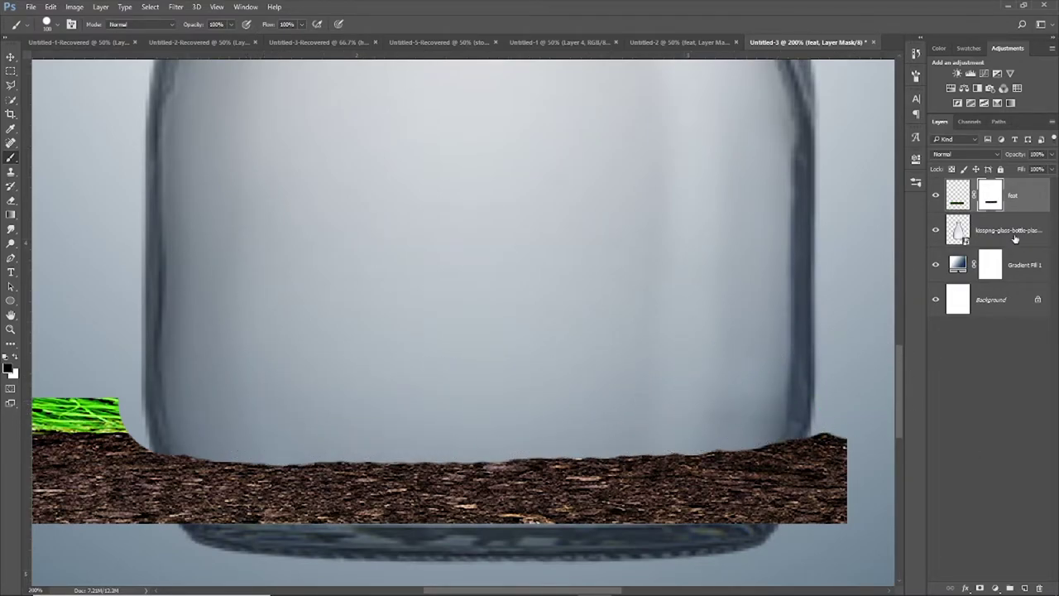
pyautogui.keyDown('alt'); pyautogui.click(1052, 213); pyautogui.keyUp('alt')
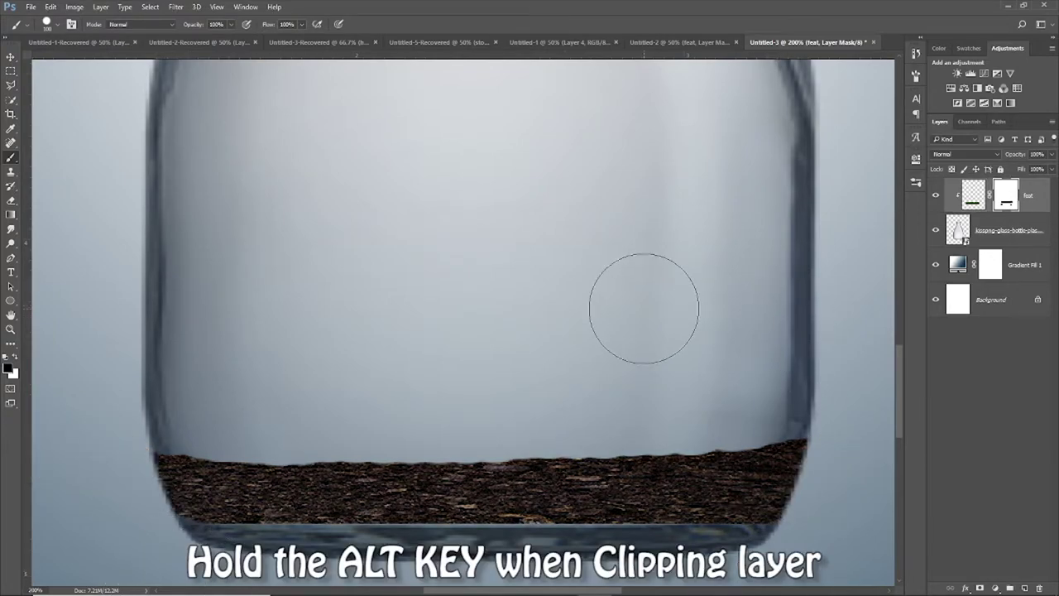
# Set the feat soil layer to Multiply and zoom out to see the whole canvas.
pyautogui.click(13, 57)
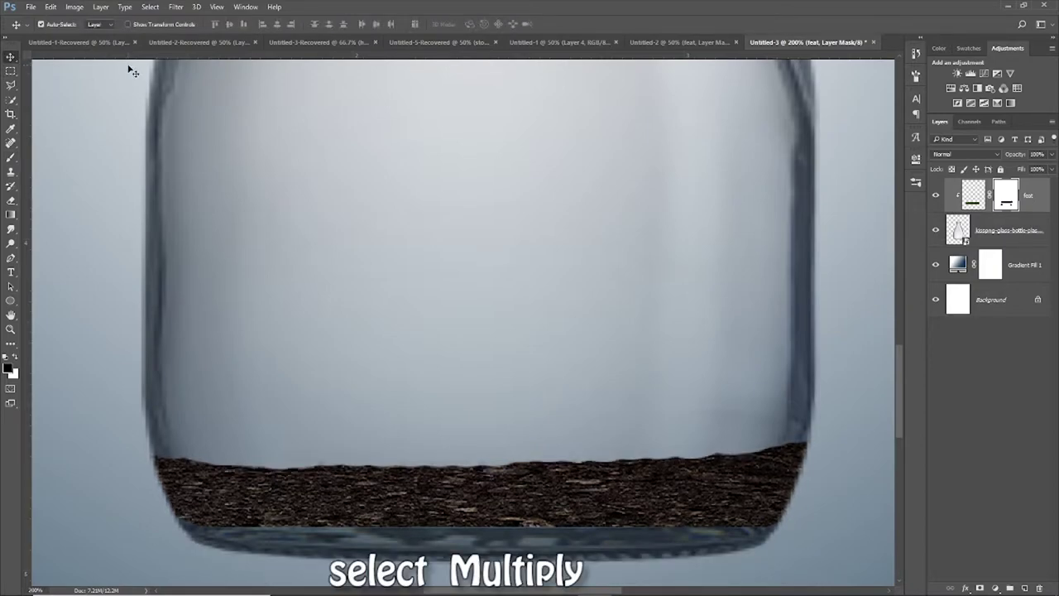
pyautogui.click(985, 152)
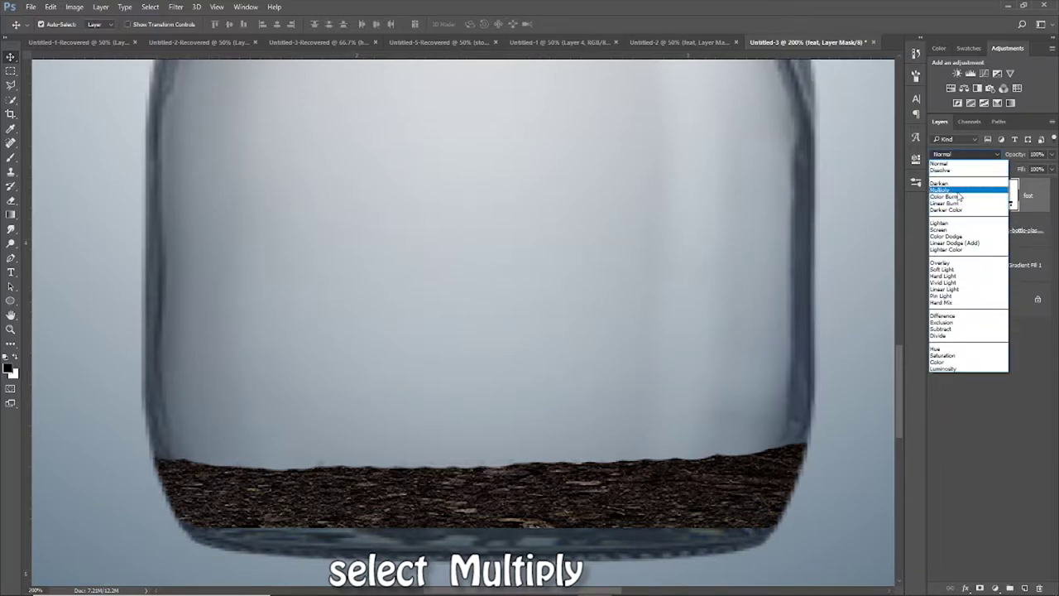
pyautogui.click(943, 189)
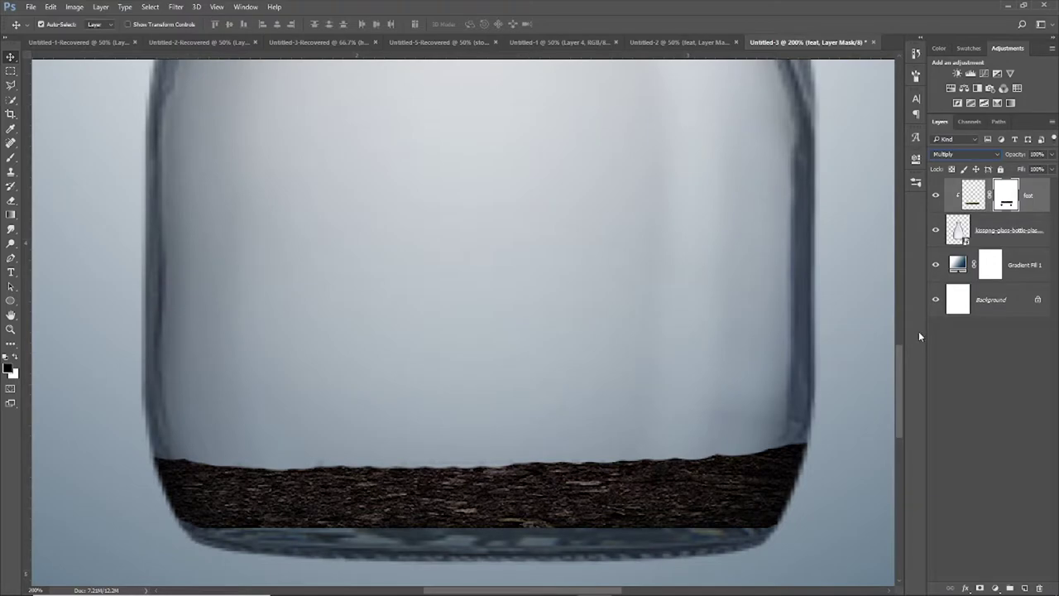
pyautogui.hotkey('ctrl', '-')
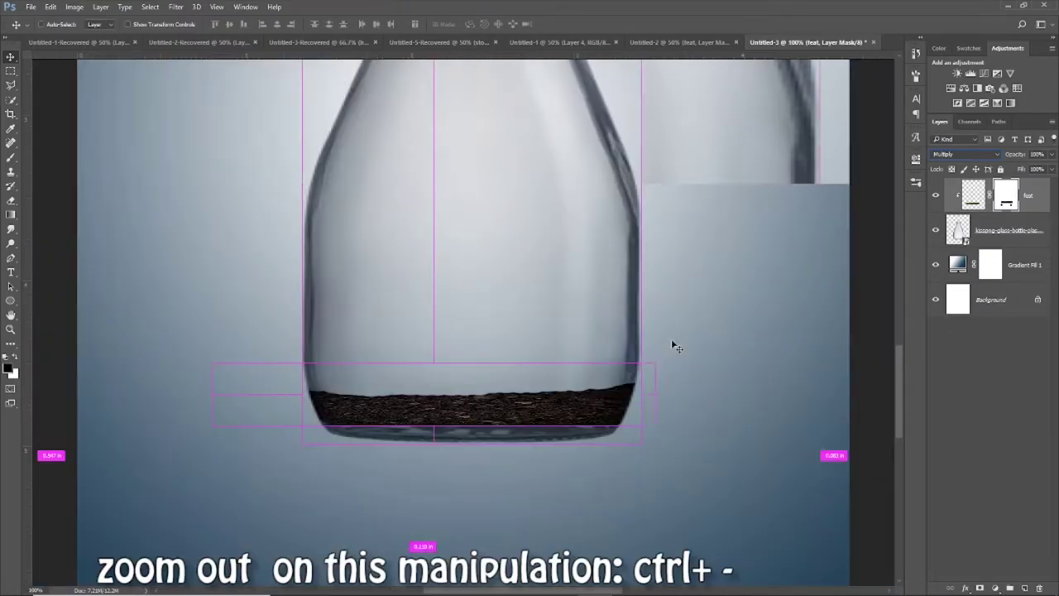
pyautogui.hotkey('ctrl', '-')
pyautogui.hotkey('ctrl', '-')
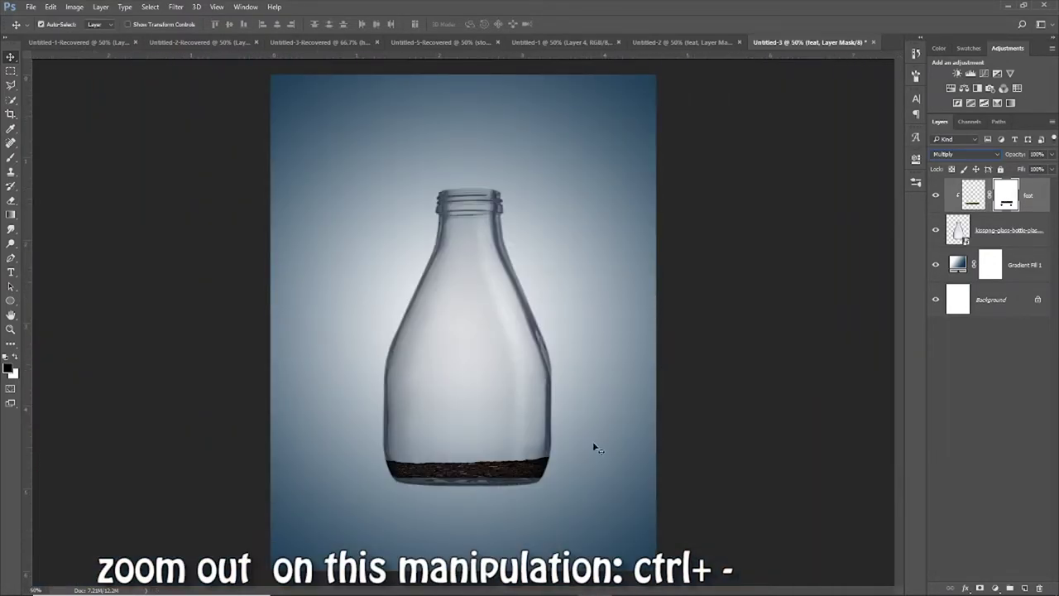
# Place the storm field photo embedded and nudge it down over the bottle's body.
pyautogui.click(32, 7)
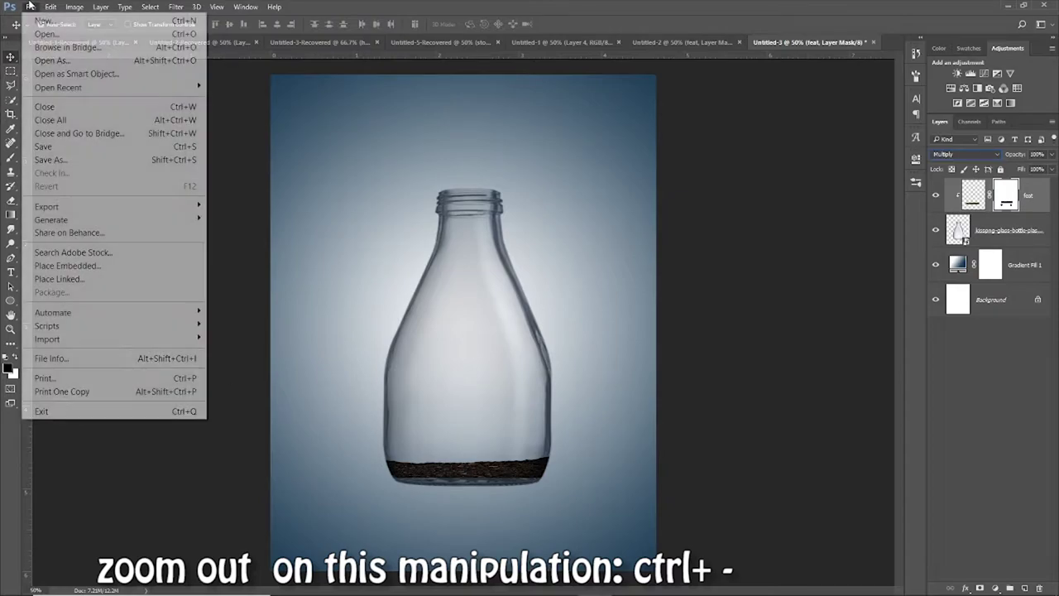
pyautogui.click(57, 265)
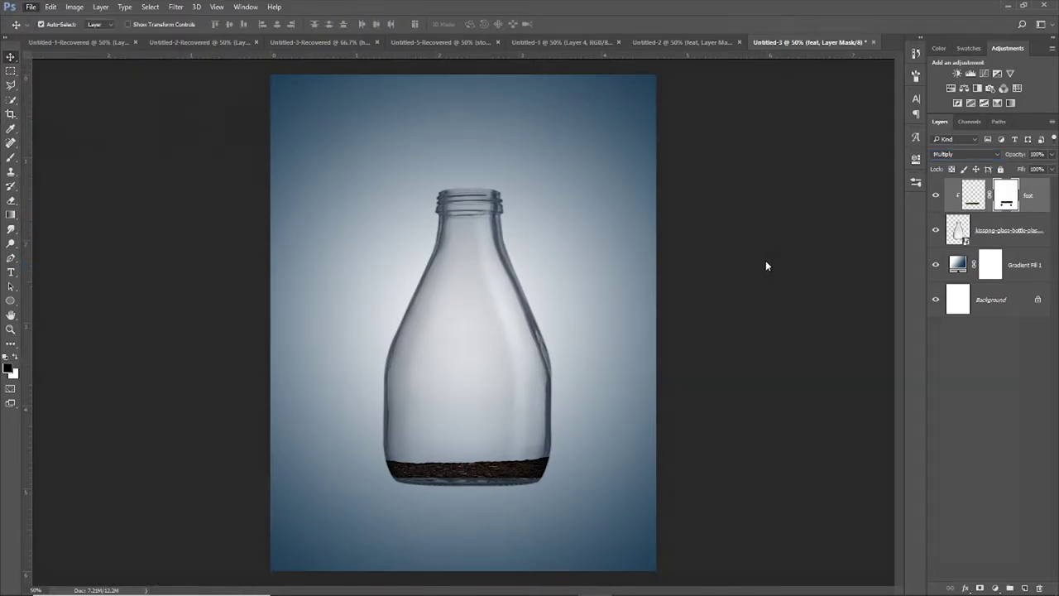
pyautogui.doubleClick(468, 126)
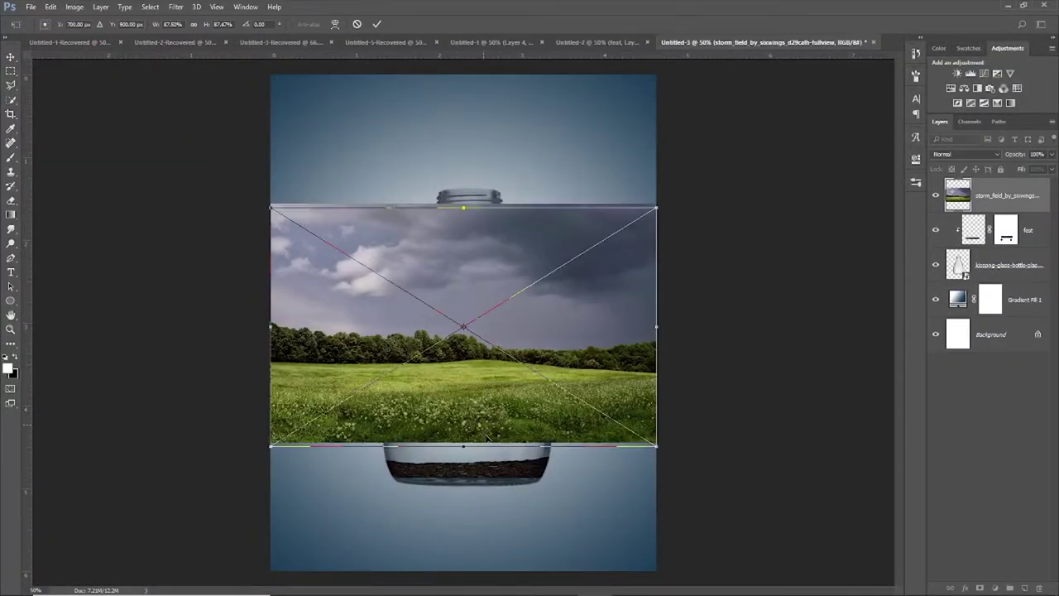
pyautogui.moveTo(484, 433); pyautogui.dragTo(487, 448)
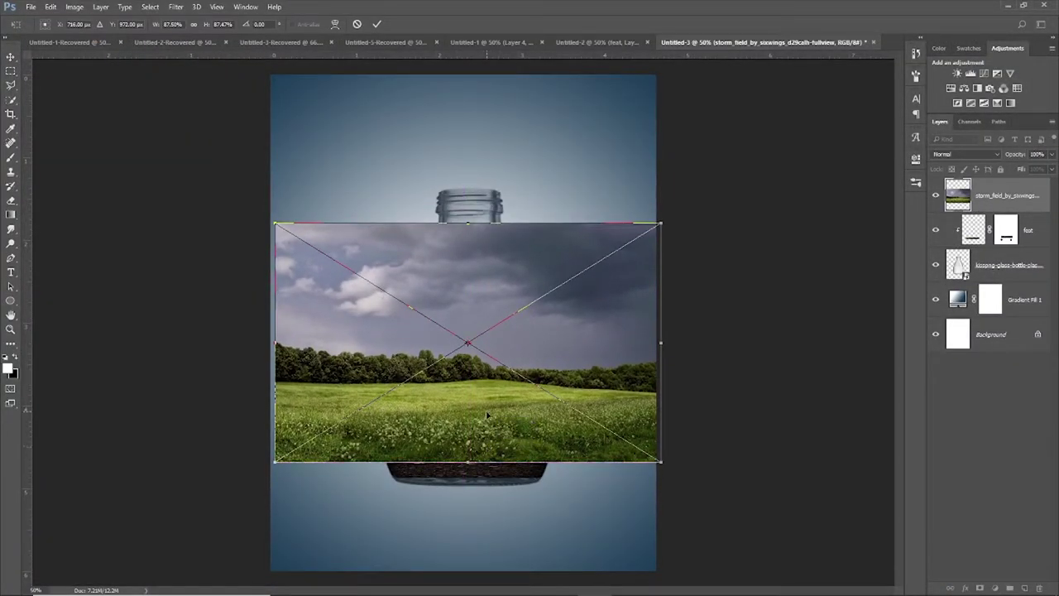
pyautogui.press('Down')
pyautogui.press('Down')
pyautogui.press('Down')
pyautogui.press('Down')
pyautogui.press('Down')
pyautogui.press('Down')
pyautogui.press('Down')
pyautogui.press('Down')
pyautogui.press('Down')
pyautogui.press('Down')
pyautogui.press('Down')
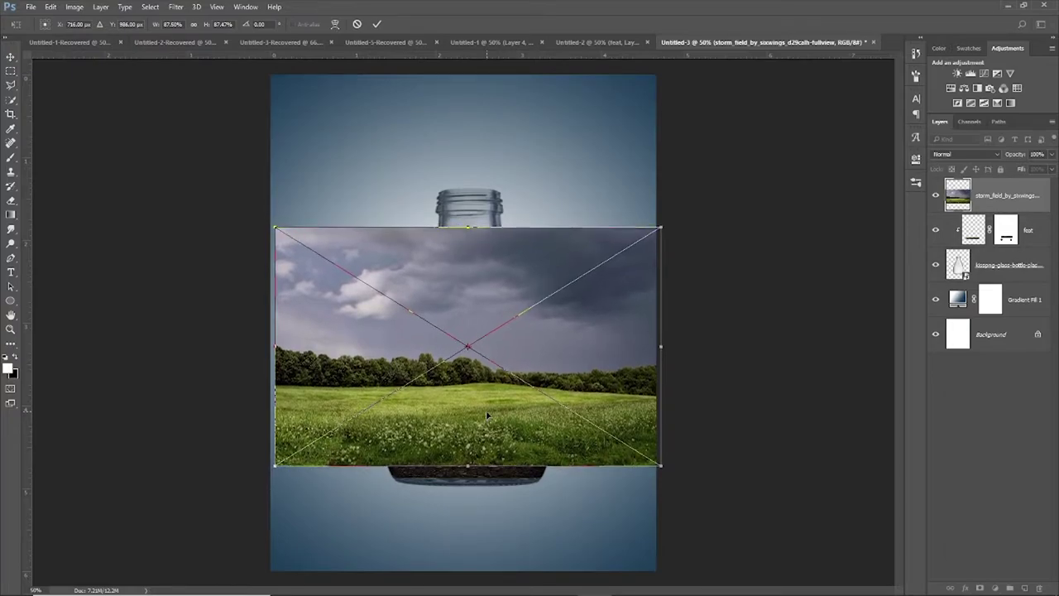
pyautogui.press('Down')
pyautogui.press('Down')
pyautogui.press('Down')
pyautogui.press('Down')
pyautogui.press('Down')
pyautogui.press('Down')
pyautogui.press('Down')
pyautogui.press('Down')
pyautogui.press('Down')
pyautogui.press('Down')
pyautogui.press('Down')
pyautogui.press('Down')
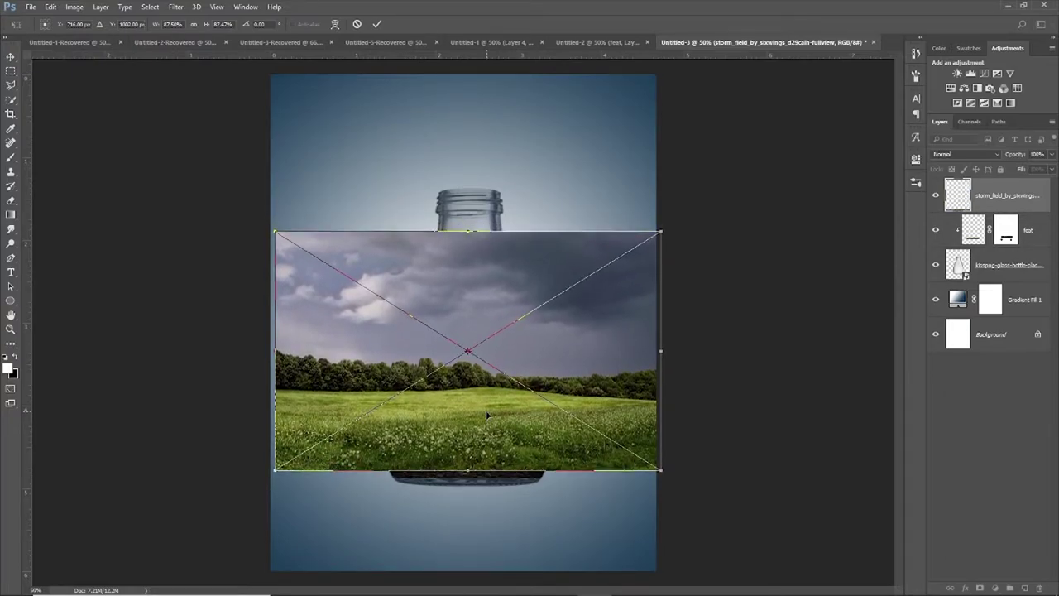
pyautogui.press('Down')
pyautogui.press('Down')
pyautogui.press('Down')
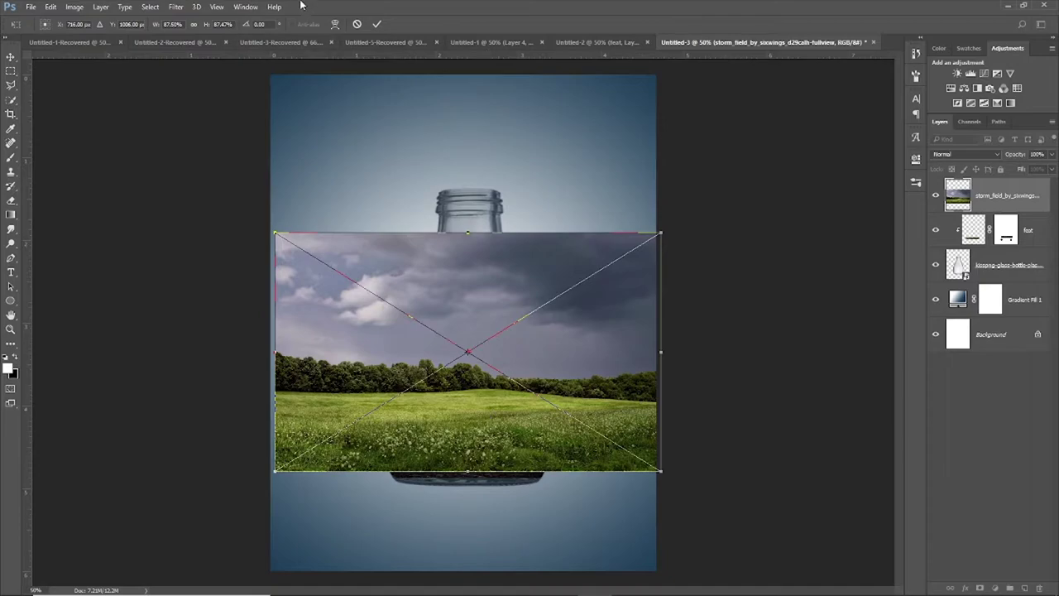
# Mask the storm field layer with black-to-white gradients fading its sky and the left cloud.
pyautogui.click(376, 24)
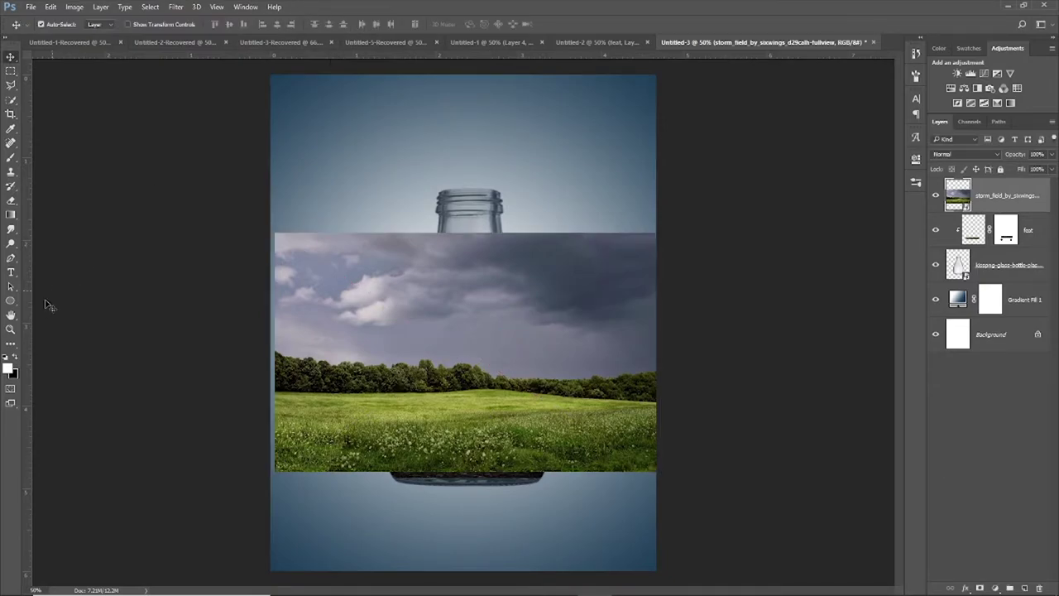
pyautogui.click(10, 214)
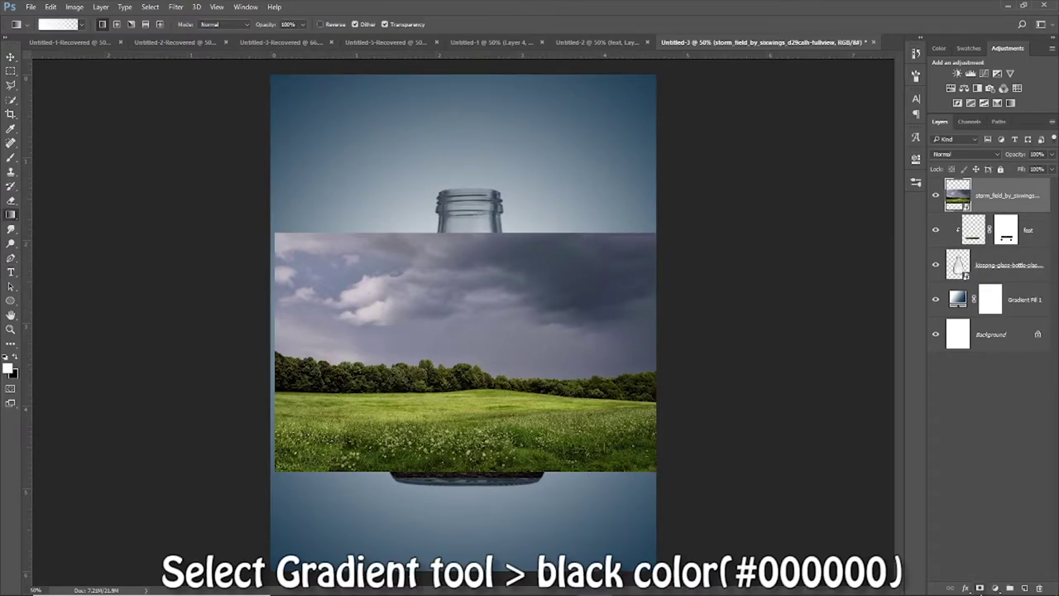
pyautogui.click(981, 587)
pyautogui.click(5, 358)
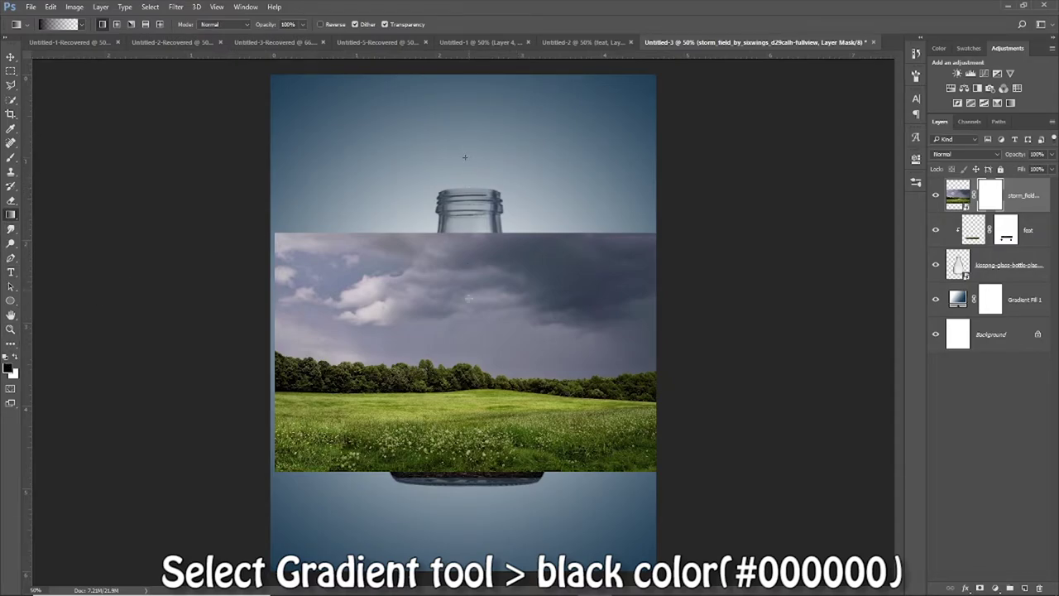
pyautogui.moveTo(465, 157)
pyautogui.mouseDown()
pyautogui.moveTo(465, 378)
pyautogui.moveTo(463, 199)
pyautogui.moveTo(466, 355)
pyautogui.moveTo(469, 337)
pyautogui.mouseUp()
pyautogui.moveTo(476, 254); pyautogui.dragTo(480, 318)
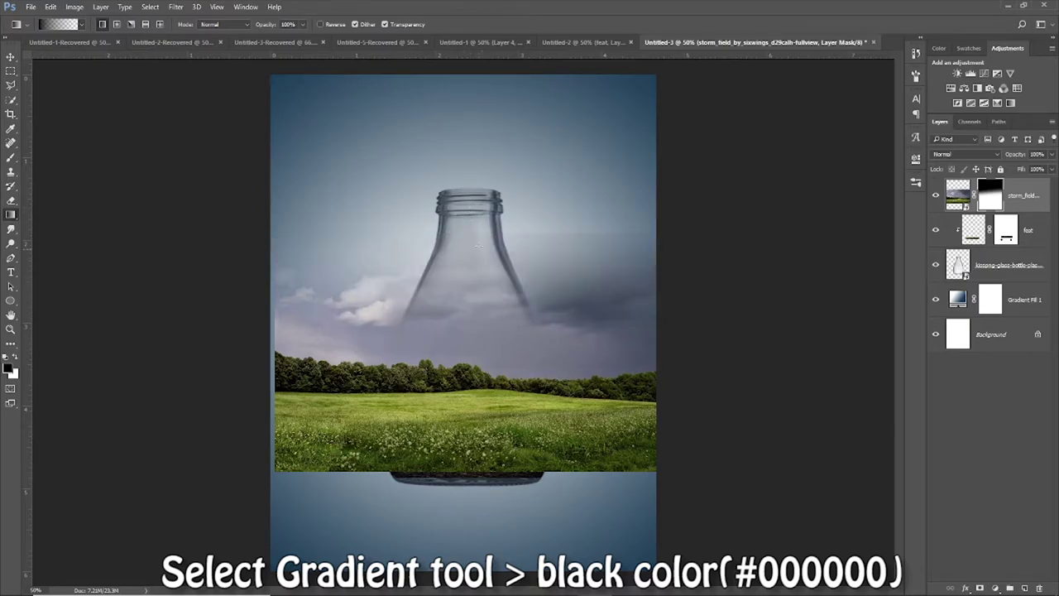
pyautogui.moveTo(468, 182); pyautogui.dragTo(471, 292)
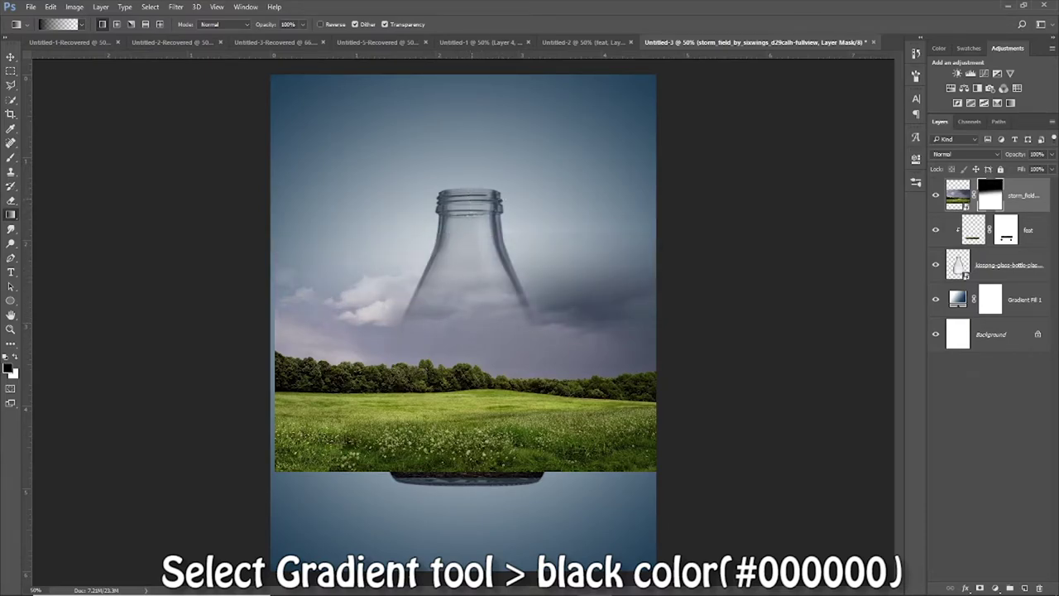
pyautogui.moveTo(473, 217); pyautogui.dragTo(476, 297)
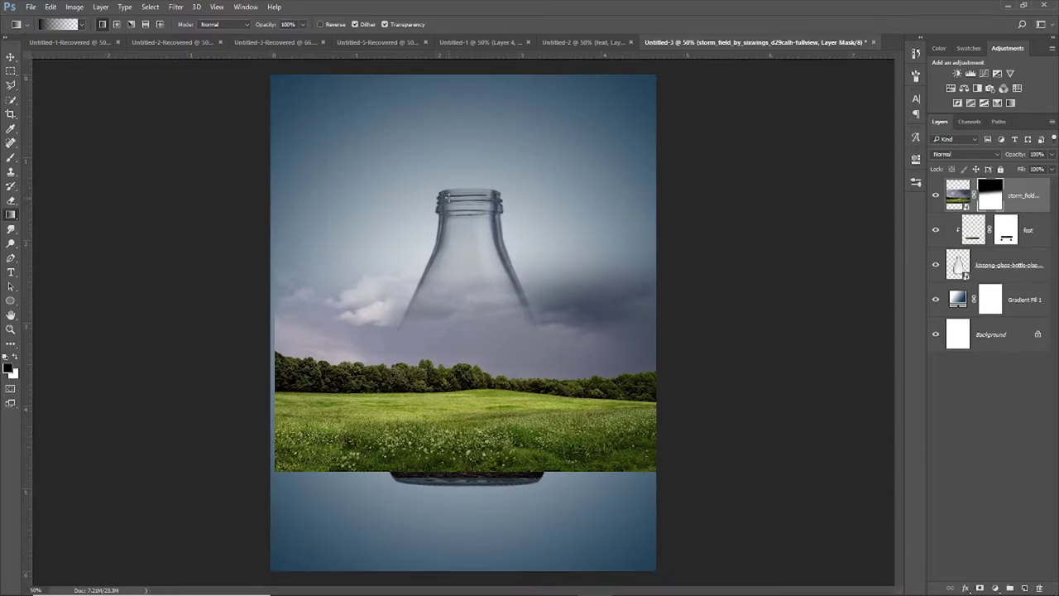
pyautogui.moveTo(286, 347); pyautogui.dragTo(413, 314)
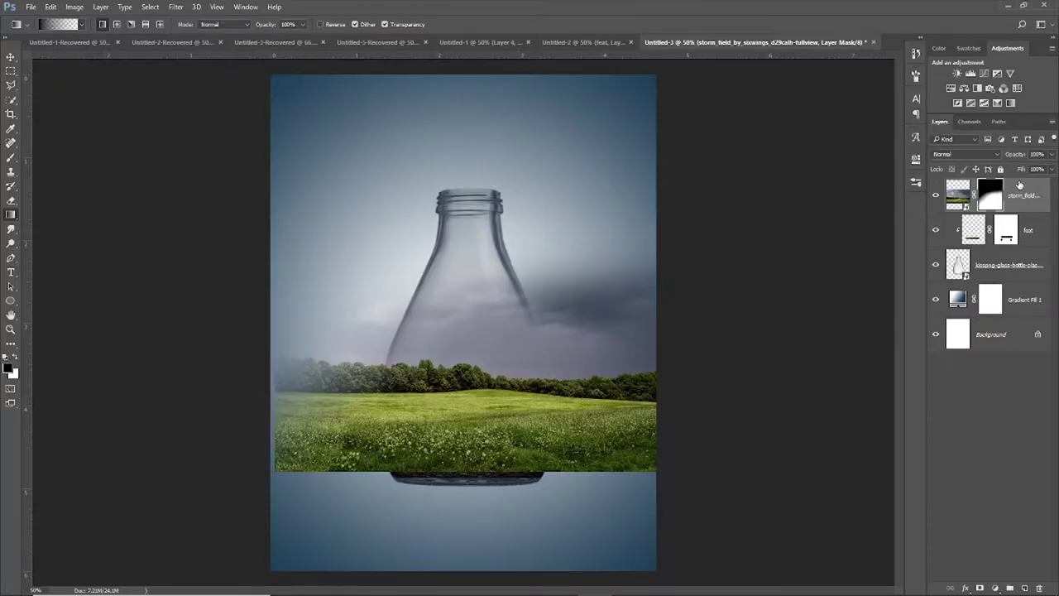
# Clip the storm field layer to the bottle in Multiply mode at 81% opacity.
pyautogui.hotkey('ctrl', '2')
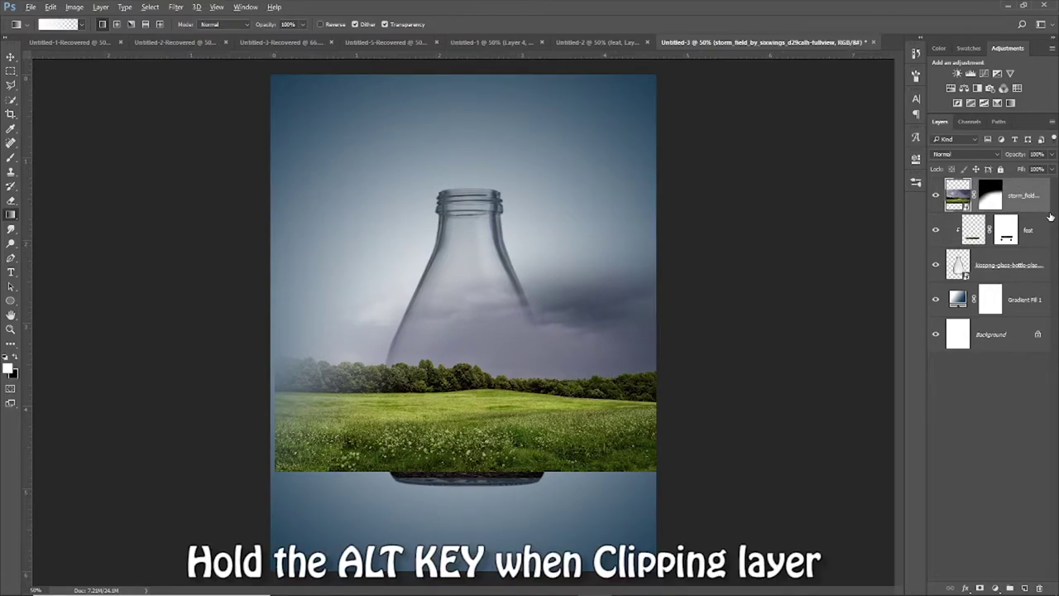
pyautogui.keyDown('alt'); pyautogui.click(1049, 216); pyautogui.keyUp('alt')
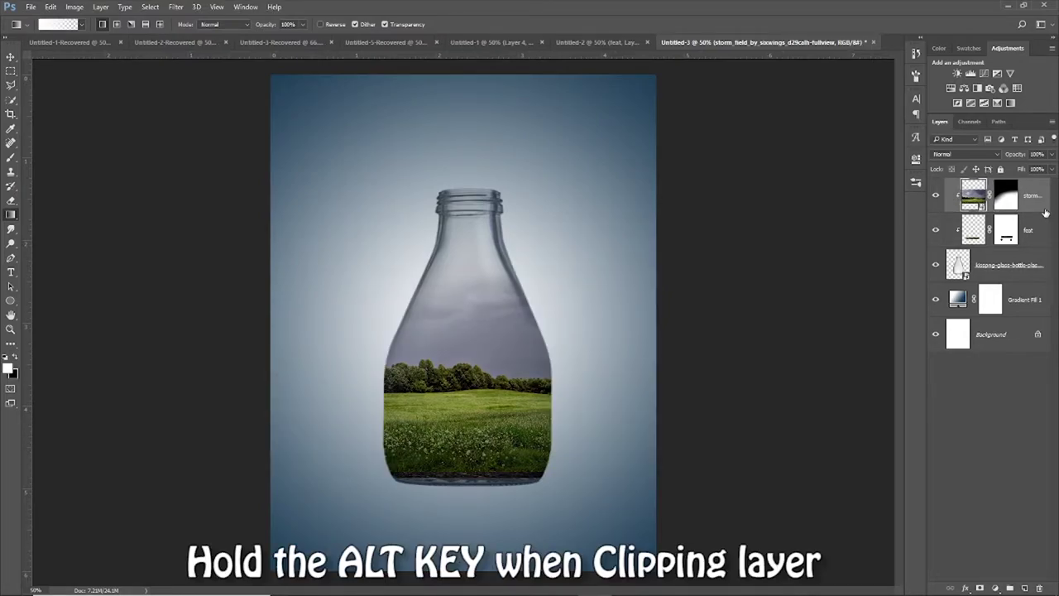
pyautogui.click(993, 156)
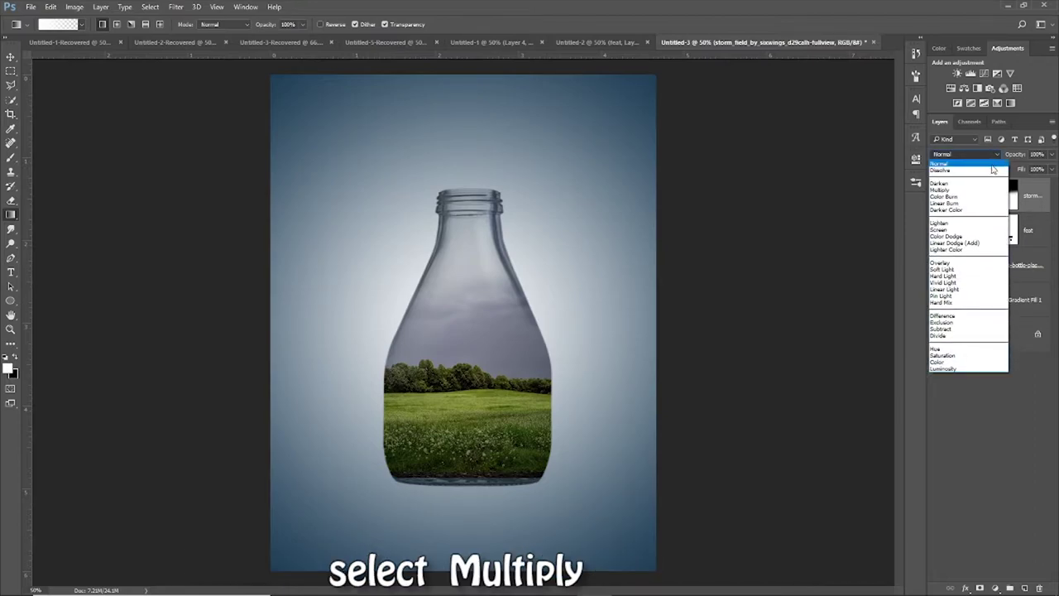
pyautogui.click(971, 191)
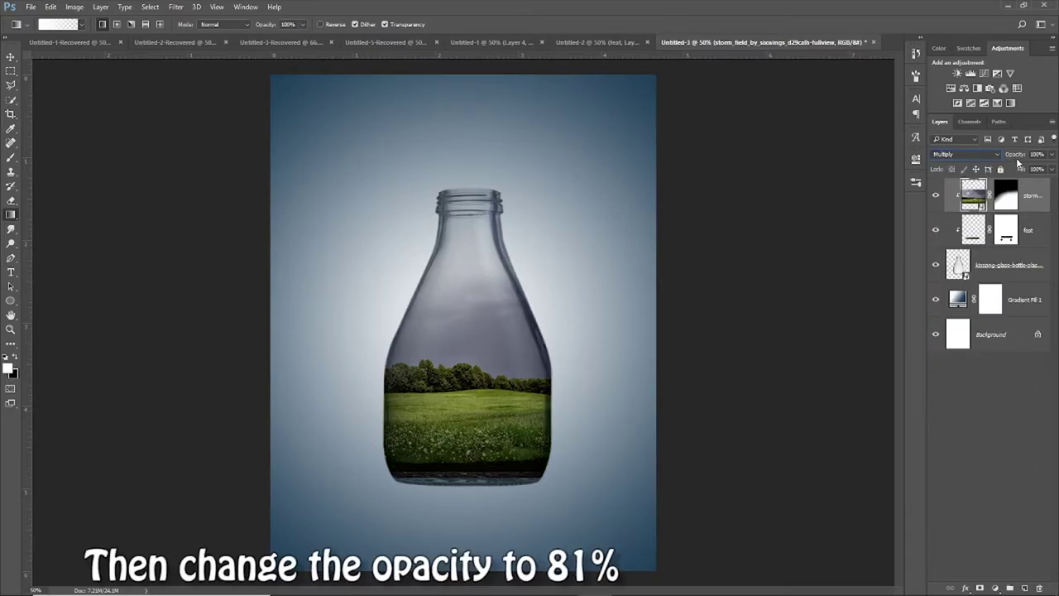
pyautogui.moveTo(1016, 157); pyautogui.dragTo(1007, 159)
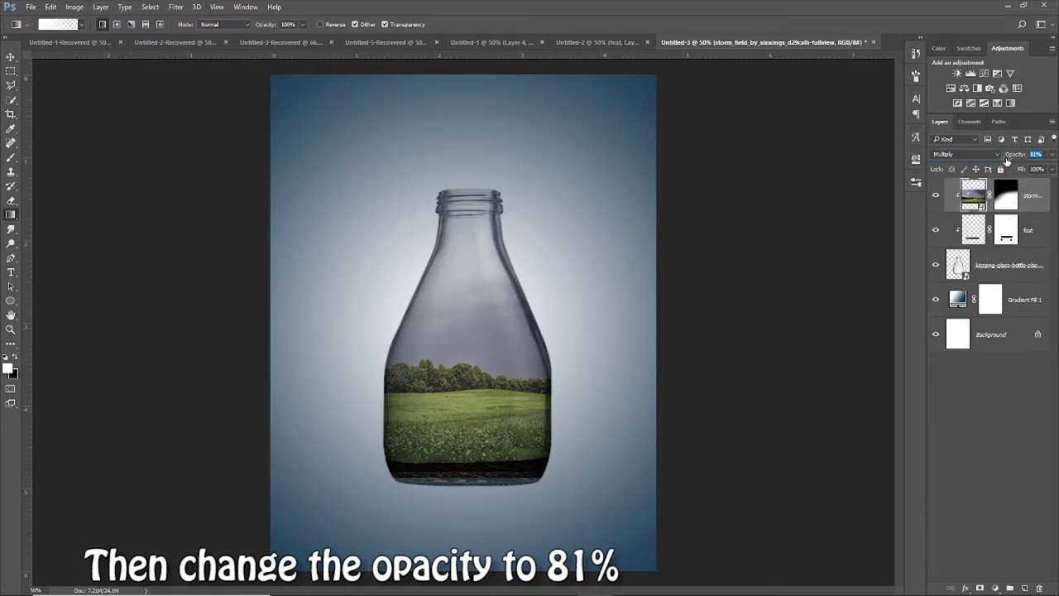
pyautogui.click(999, 238)
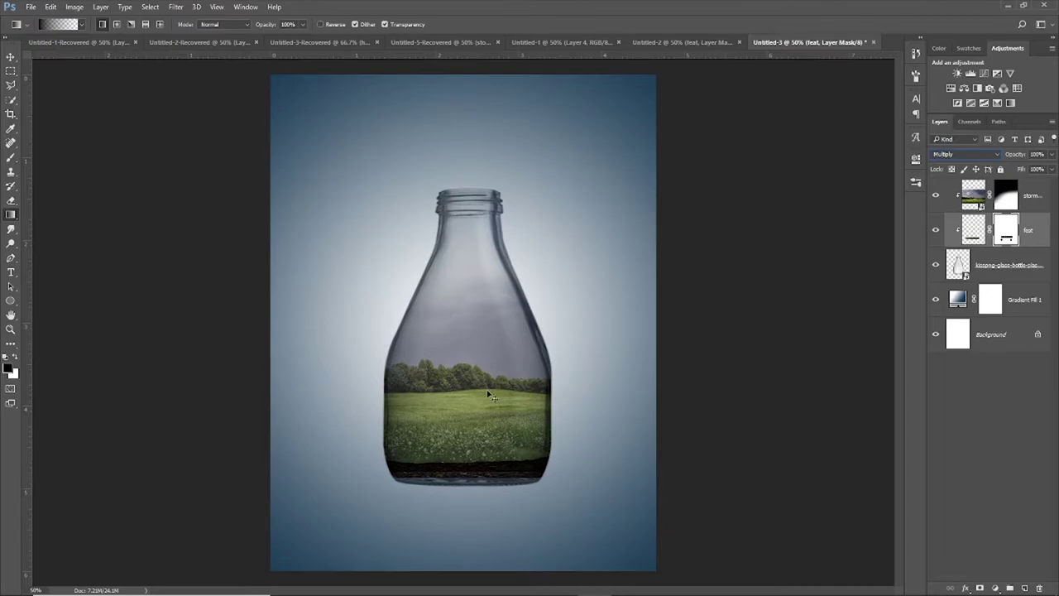
# Zoom in and paint black on the feat layer mask over the dark soil at lower left.
pyautogui.hotkey('ctrl', '+')
pyautogui.hotkey('ctrl', '+')
pyautogui.hotkey('ctrl', '+')
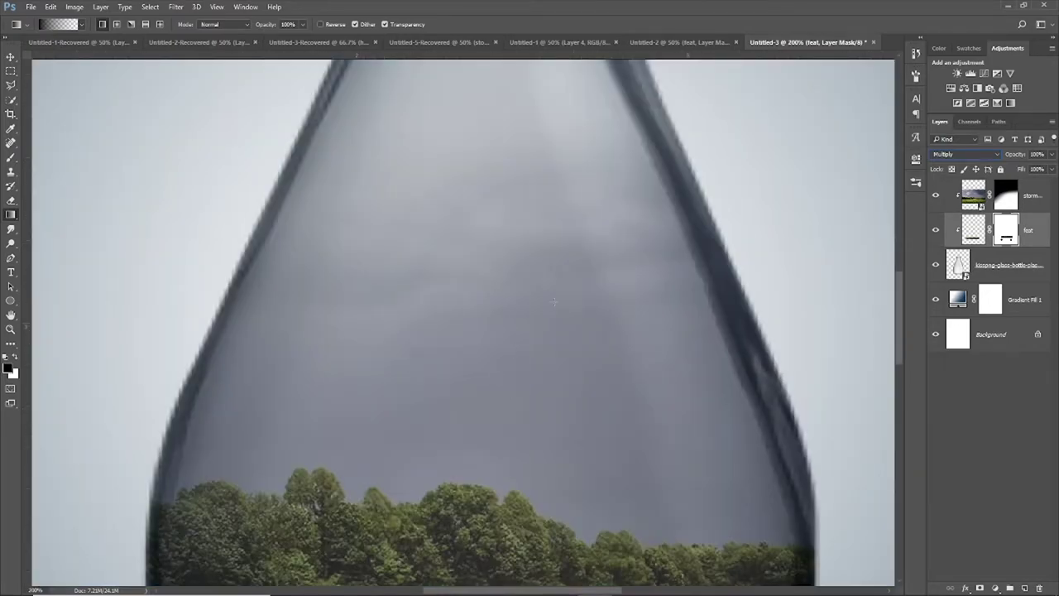
pyautogui.click(15, 158)
pyautogui.scroll(-2, 571, 355)
pyautogui.scroll(-3, 580, 348)
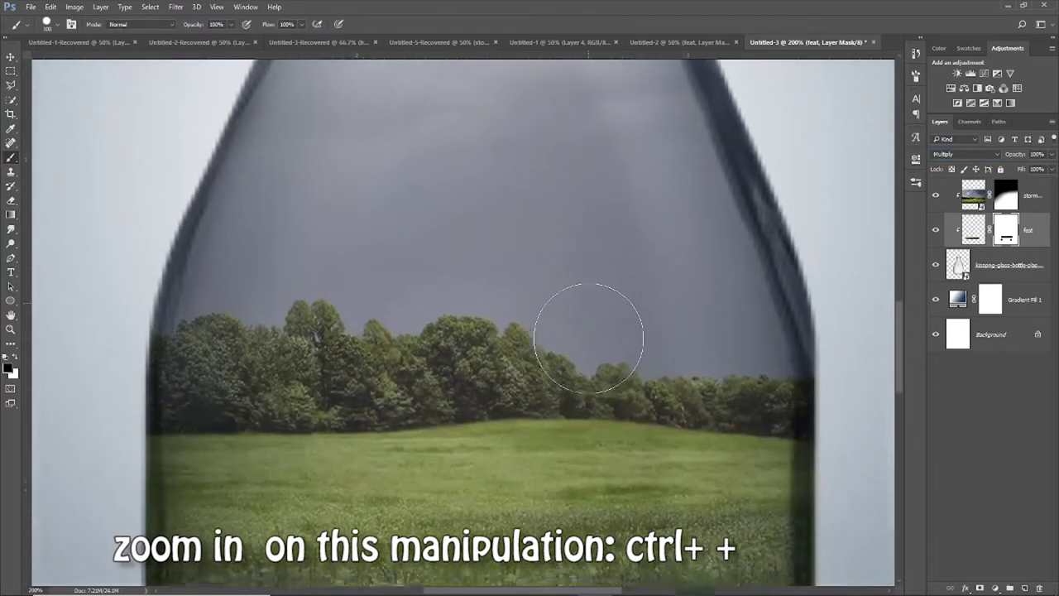
pyautogui.scroll(-3, 583, 335)
pyautogui.scroll(-2, 571, 333)
pyautogui.scroll(-1, 567, 341)
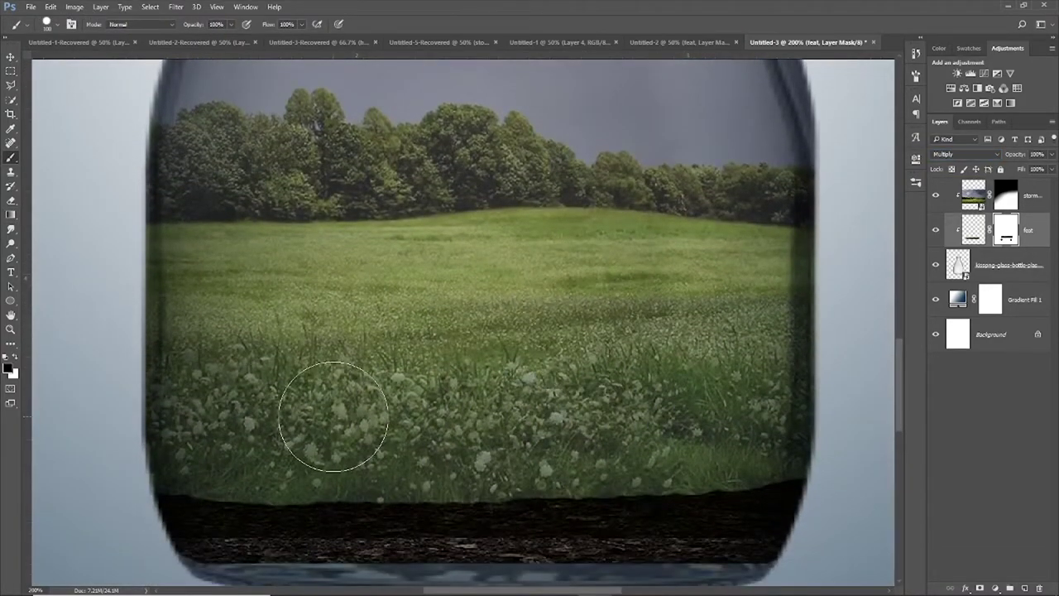
pyautogui.scroll(-1, 323, 418)
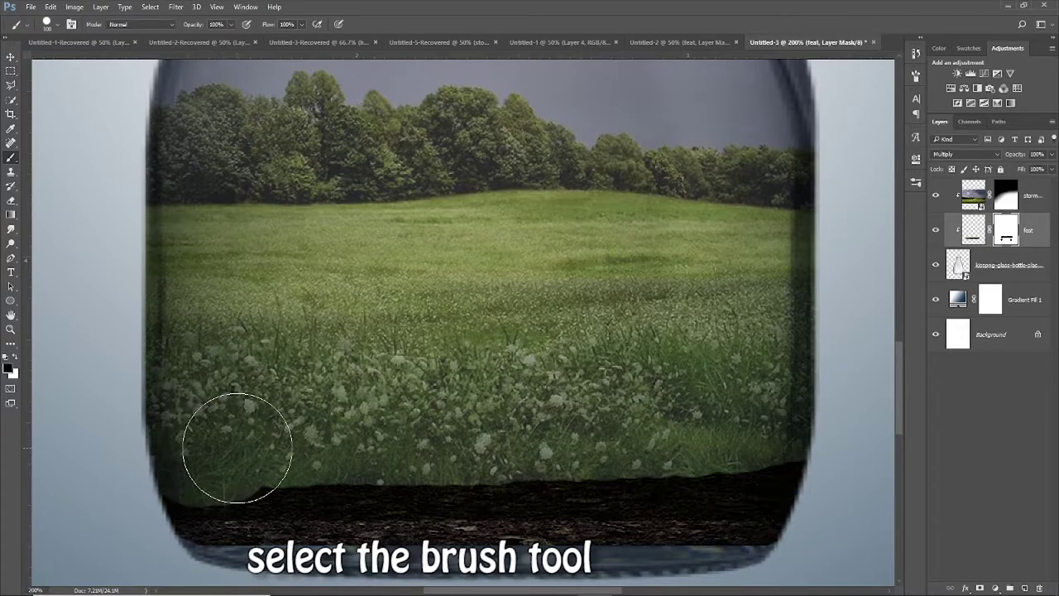
pyautogui.moveTo(238, 448)
pyautogui.mouseDown()
pyautogui.moveTo(256, 449)
pyautogui.moveTo(201, 453)
pyautogui.moveTo(807, 436)
pyautogui.moveTo(791, 449)
pyautogui.moveTo(702, 442)
pyautogui.moveTo(603, 456)
pyautogui.moveTo(670, 454)
pyautogui.mouseUp()
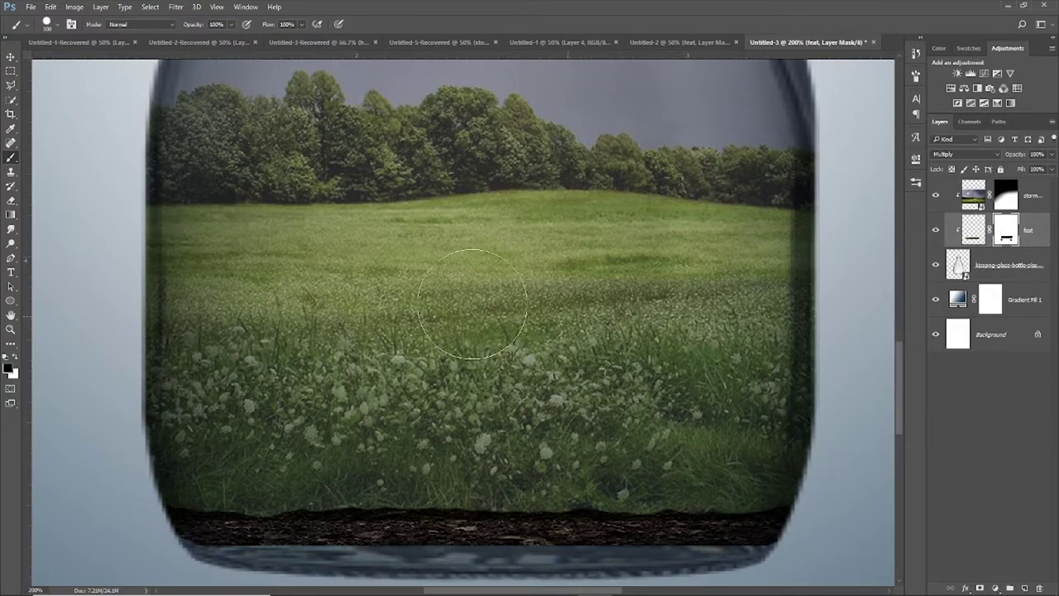
# With a smaller brush, mask the remaining soil edge at lower right and along the bottle's bottom.
pyautogui.rightClick(72, 108)
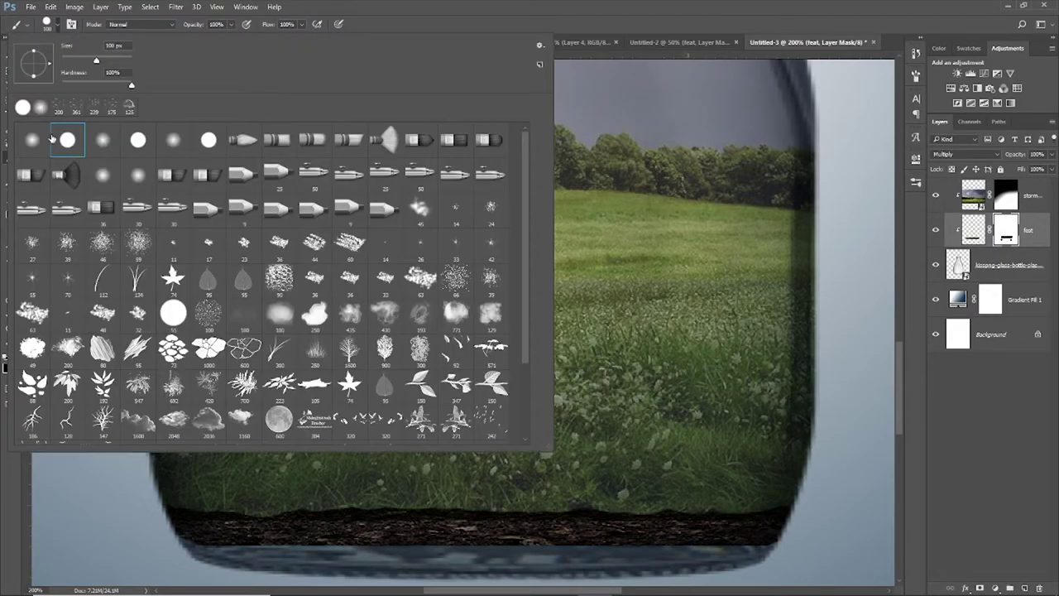
pyautogui.press('Return')
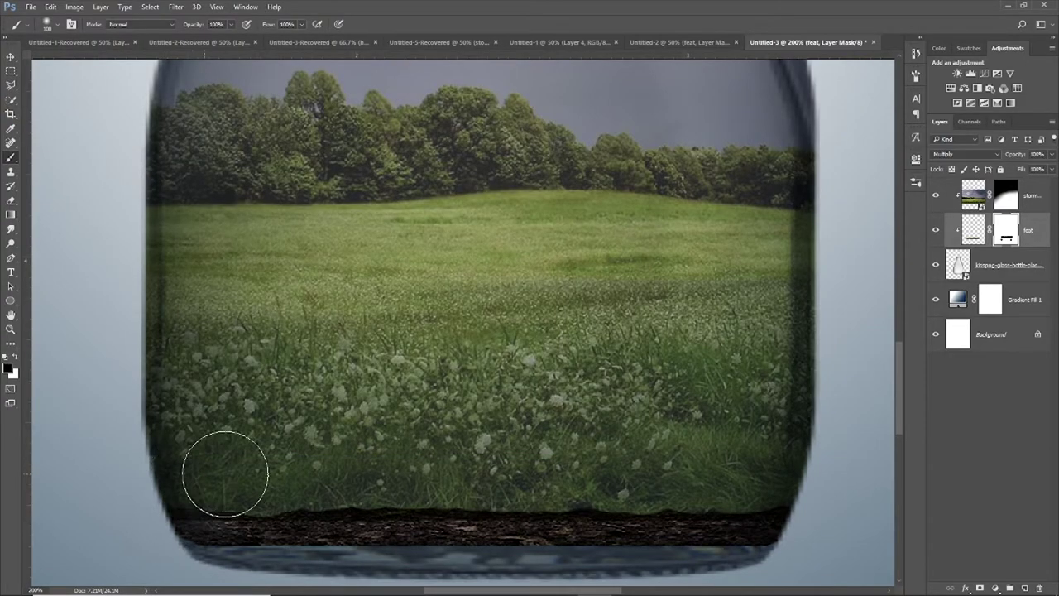
pyautogui.scroll(1, 385, 487)
pyautogui.press('[')
pyautogui.press('[')
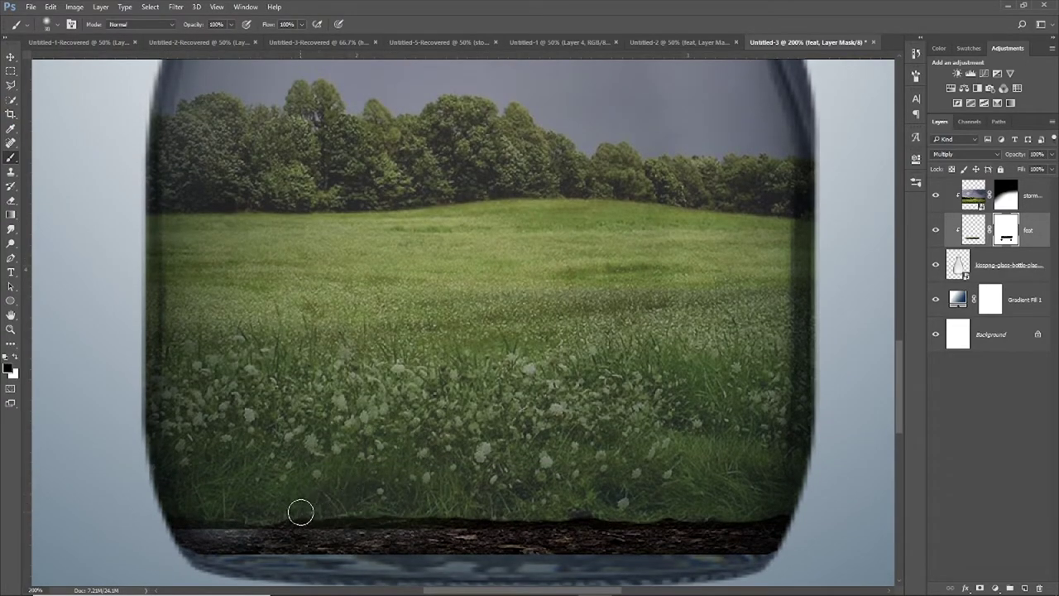
pyautogui.moveTo(719, 515); pyautogui.dragTo(774, 516)
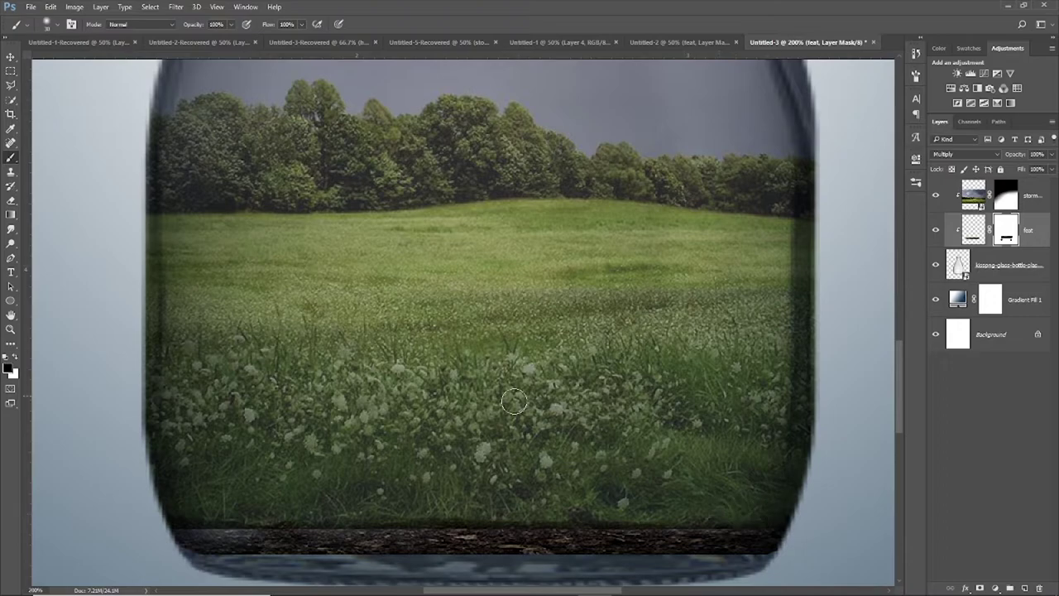
pyautogui.click(15, 358)
pyautogui.moveTo(181, 535); pyautogui.dragTo(521, 542)
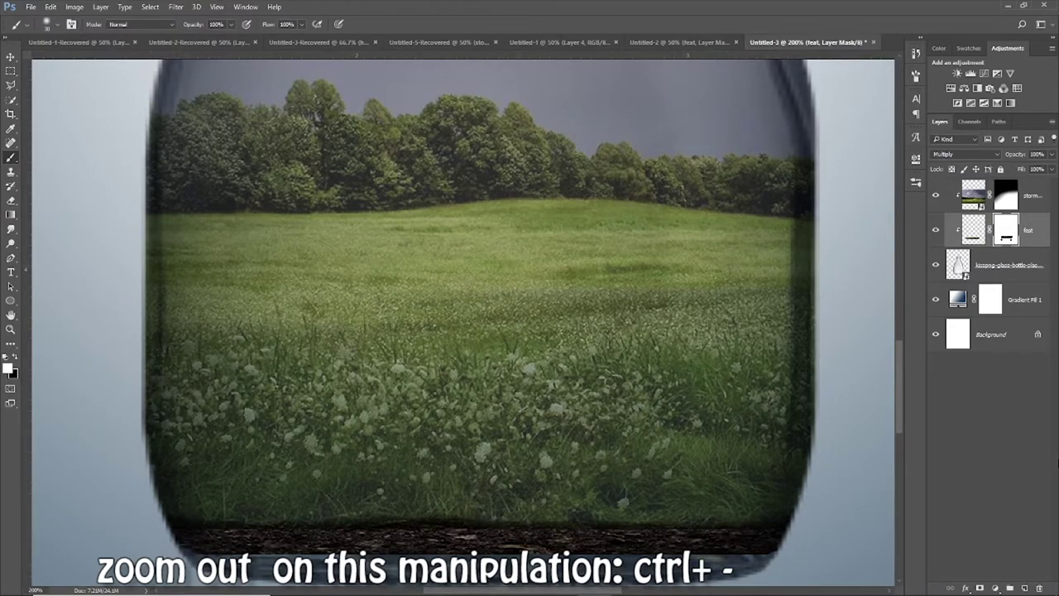
pyautogui.scroll(1, 223, 538)
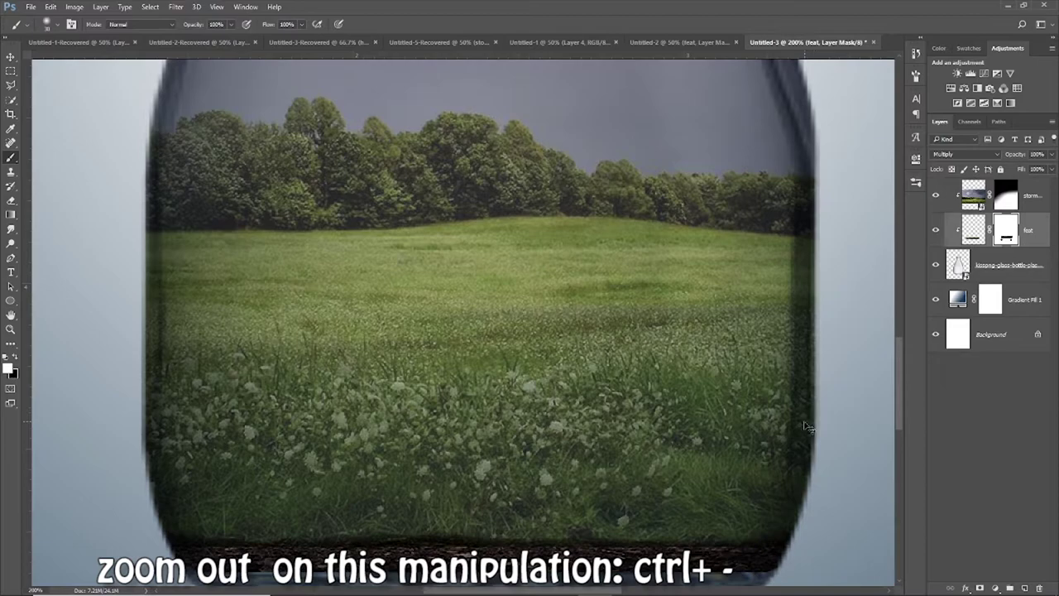
pyautogui.hotkey('ctrl', '-')
pyautogui.hotkey('ctrl', '-')
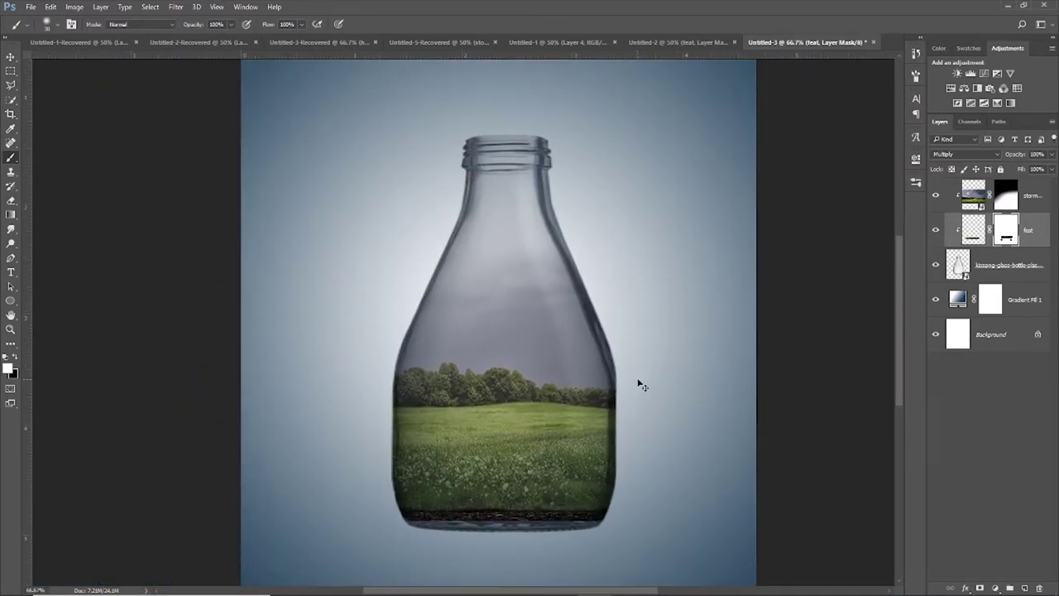
# Raise the storm field layer's opacity back to 100%.
pyautogui.hotkey('ctrl', '-')
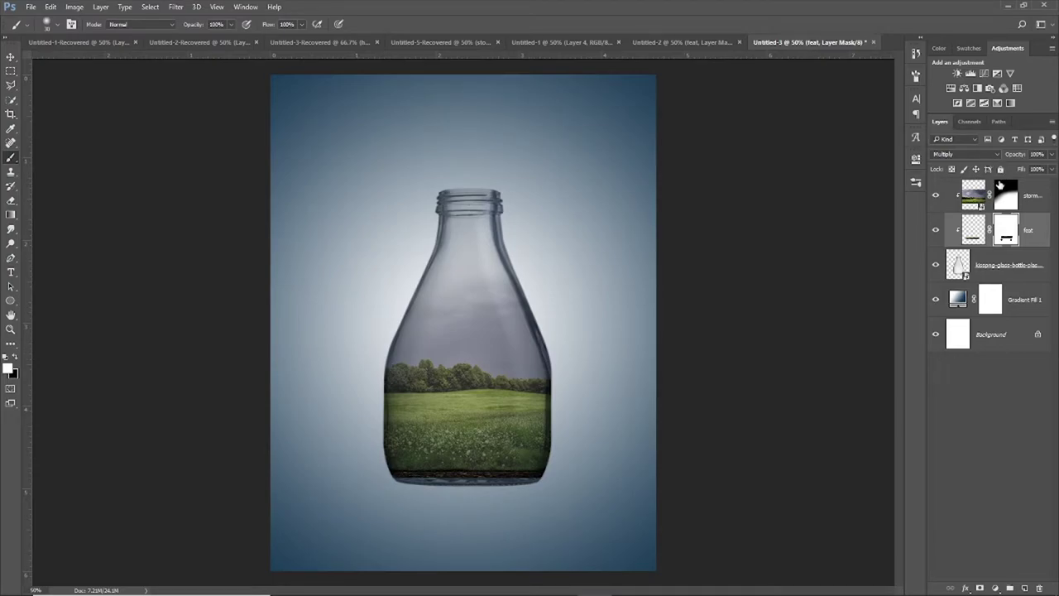
pyautogui.click(999, 187)
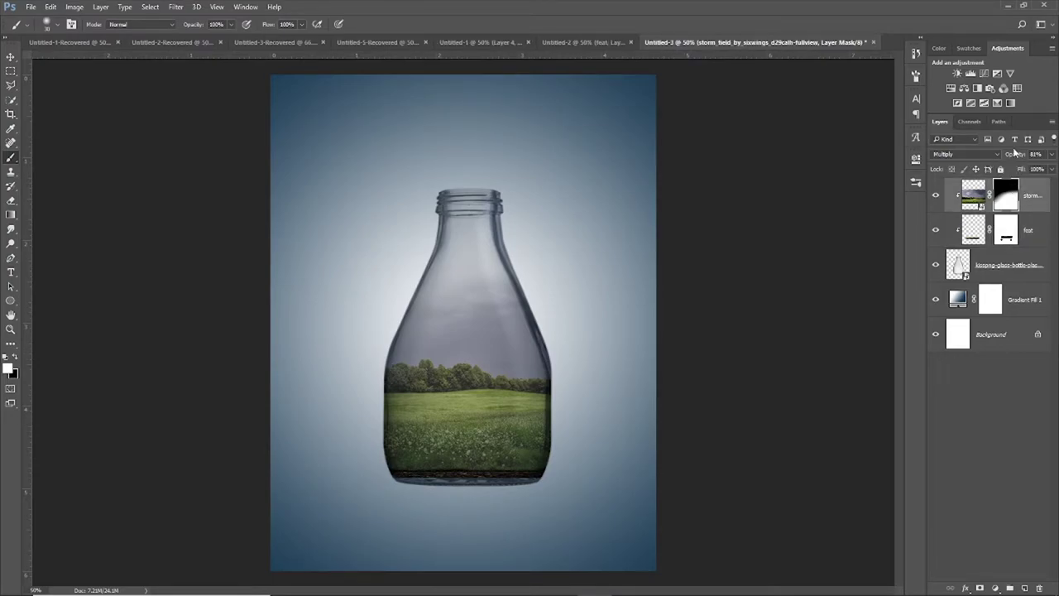
pyautogui.moveTo(1018, 155); pyautogui.dragTo(1056, 156)
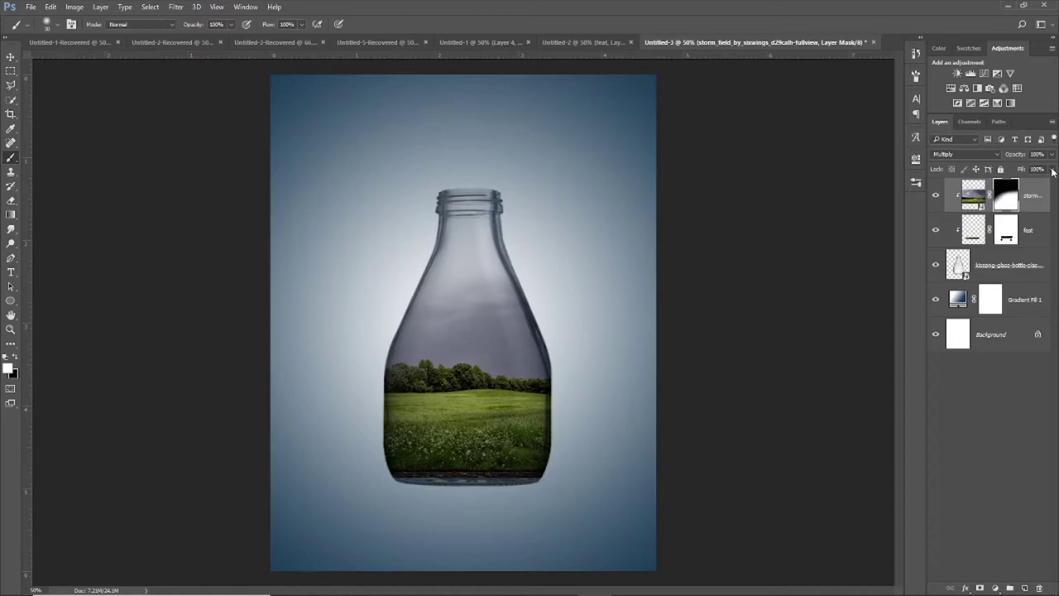
# Change the glass bottle layer's blend mode from Multiply to Normal.
pyautogui.click(990, 278)
pyautogui.click(955, 154)
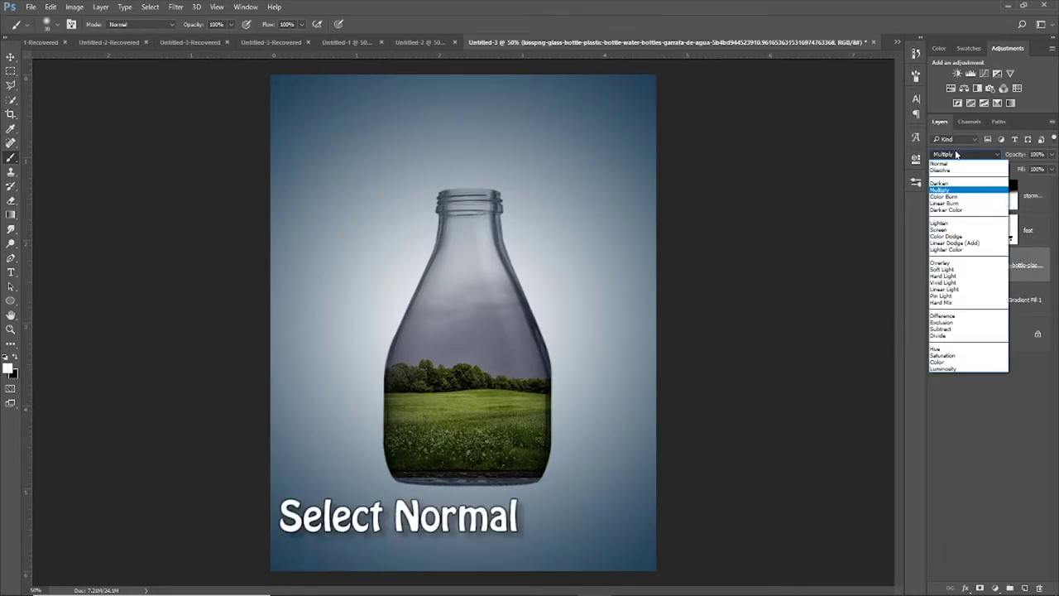
pyautogui.click(954, 164)
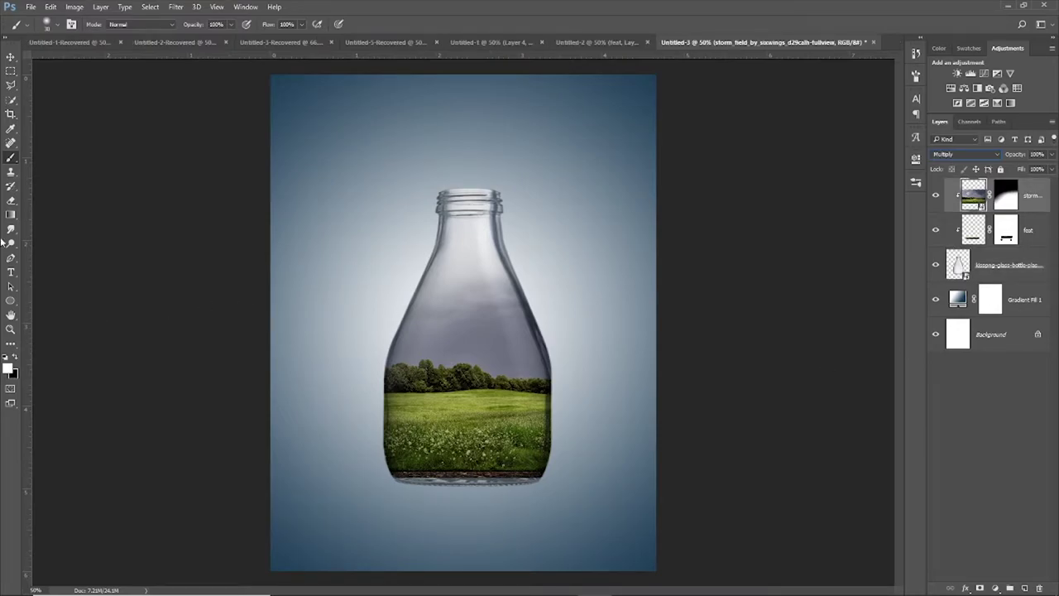
# Place the tree stock image as an embedded layer, nudged slightly upward, and commit it.
pyautogui.click(31, 7)
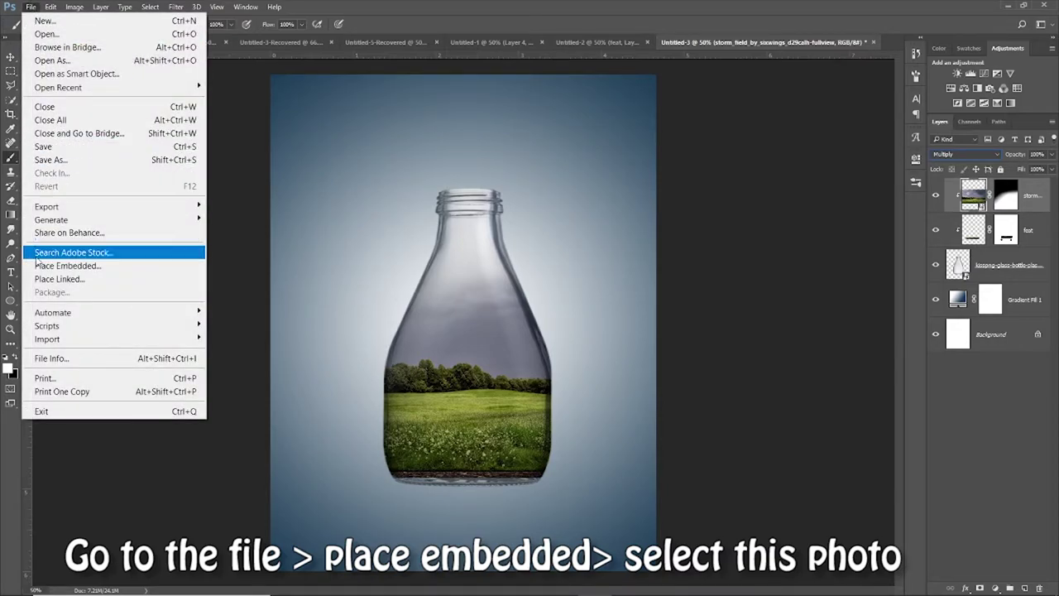
pyautogui.click(74, 265)
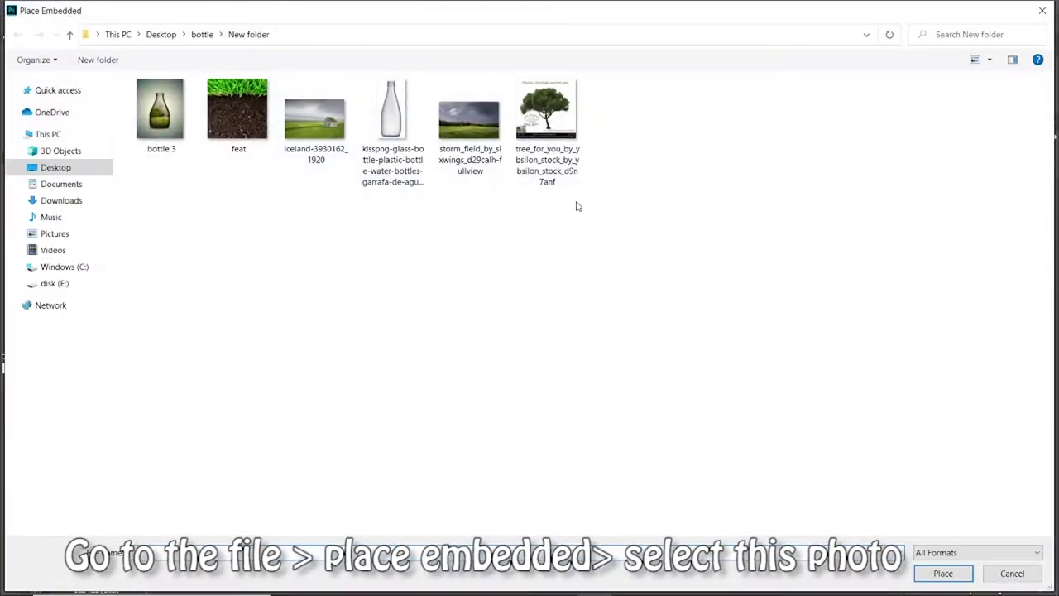
pyautogui.doubleClick(549, 132)
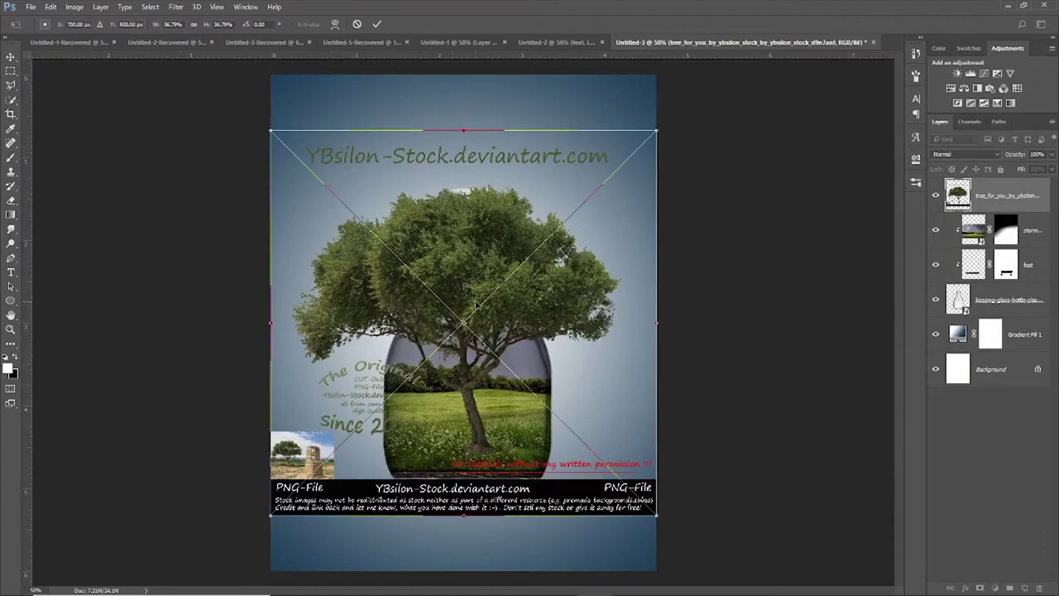
pyautogui.moveTo(475, 304); pyautogui.dragTo(490, 255)
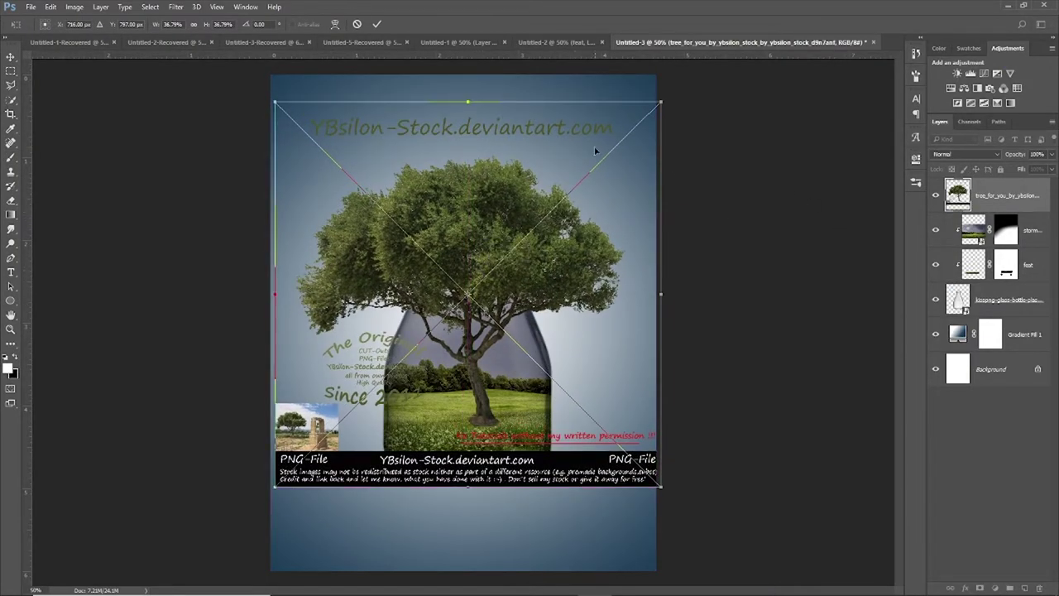
pyautogui.click(379, 23)
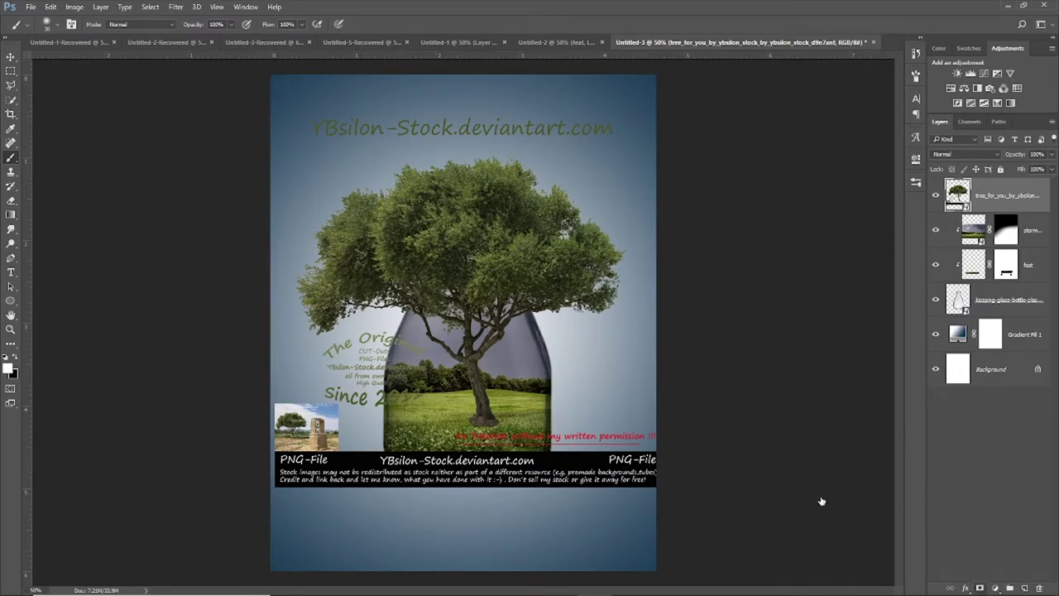
# Mask out the tree image's top, left and bottom watermark text and thumbnail with a large black round brush.
pyautogui.click(55, 25)
pyautogui.doubleClick(68, 143)
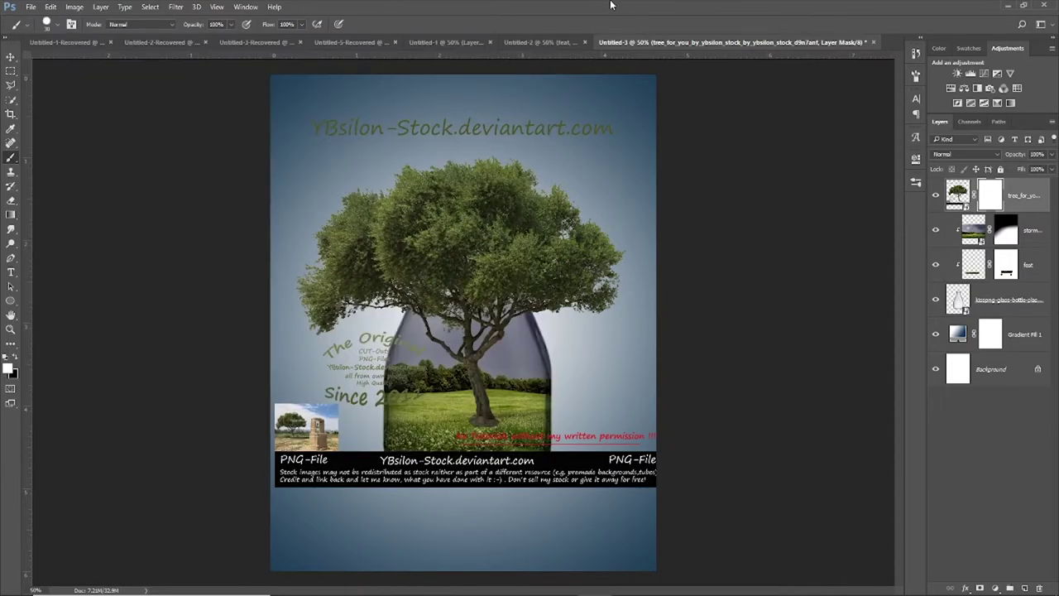
pyautogui.press(']')
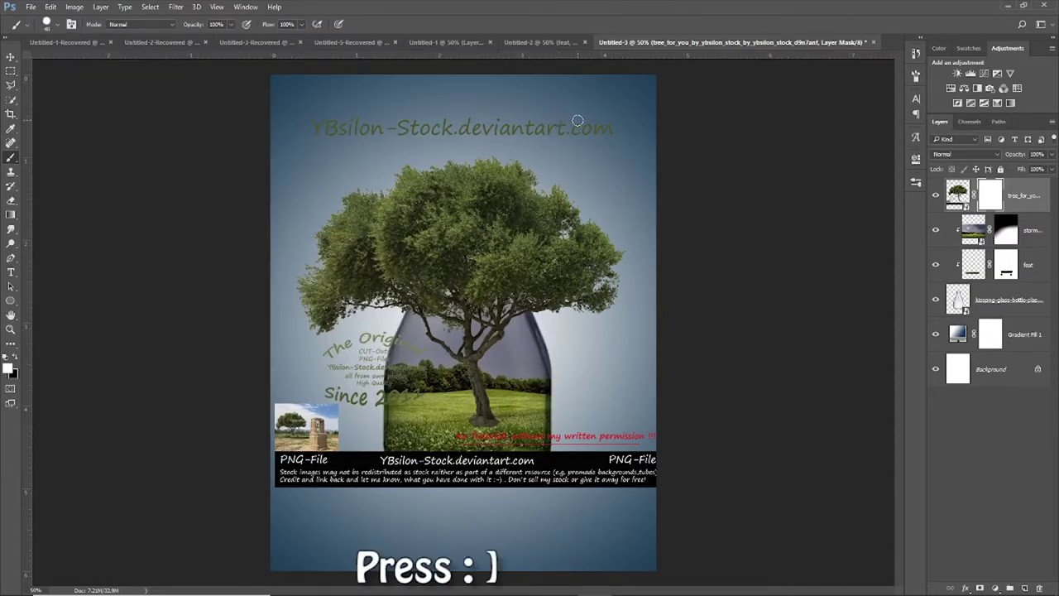
pyautogui.press(']')
pyautogui.press(']')
pyautogui.press(']')
pyautogui.press(']')
pyautogui.press(']')
pyautogui.click(14, 359)
pyautogui.moveTo(284, 120)
pyautogui.mouseDown()
pyautogui.moveTo(485, 94)
pyautogui.moveTo(666, 119)
pyautogui.moveTo(466, 114)
pyautogui.moveTo(400, 129)
pyautogui.mouseUp()
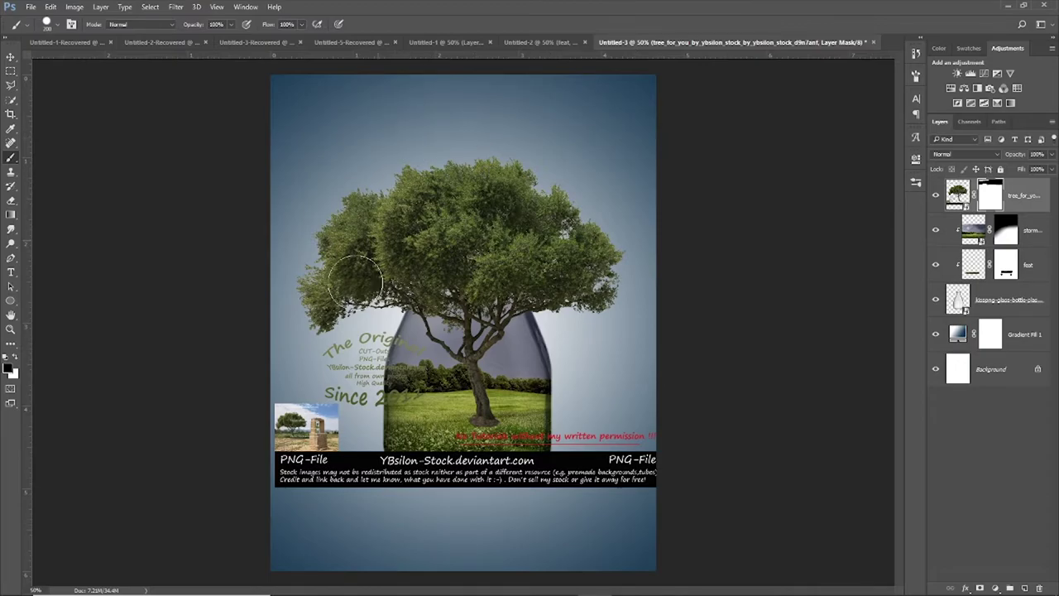
pyautogui.moveTo(344, 364)
pyautogui.mouseDown()
pyautogui.moveTo(414, 389)
pyautogui.moveTo(279, 433)
pyautogui.moveTo(316, 446)
pyautogui.moveTo(333, 438)
pyautogui.moveTo(488, 463)
pyautogui.moveTo(476, 467)
pyautogui.mouseUp()
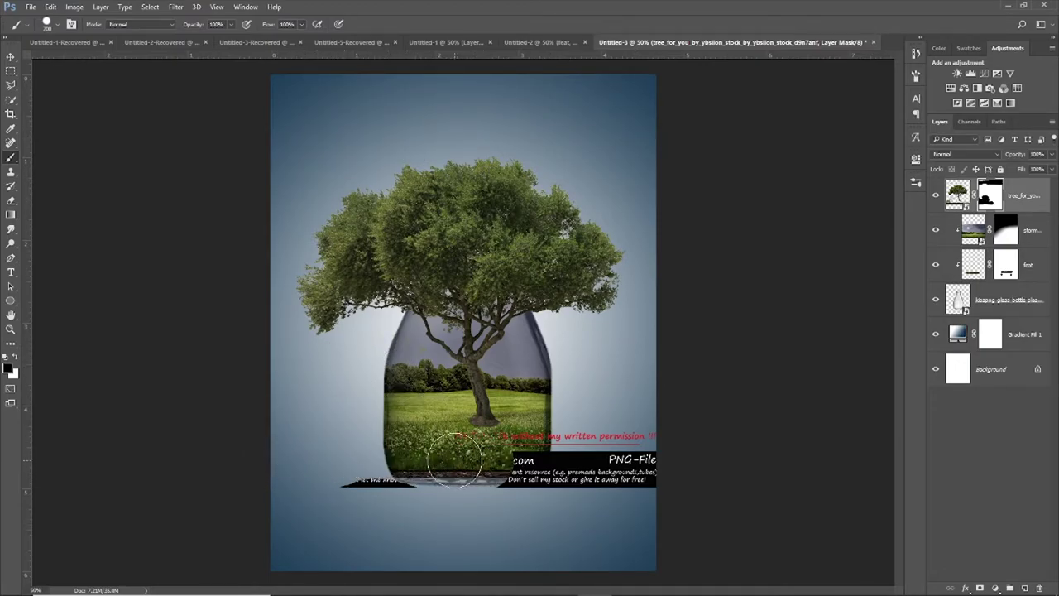
pyautogui.moveTo(370, 478)
pyautogui.mouseDown()
pyautogui.moveTo(539, 449)
pyautogui.moveTo(579, 485)
pyautogui.moveTo(548, 473)
pyautogui.mouseUp()
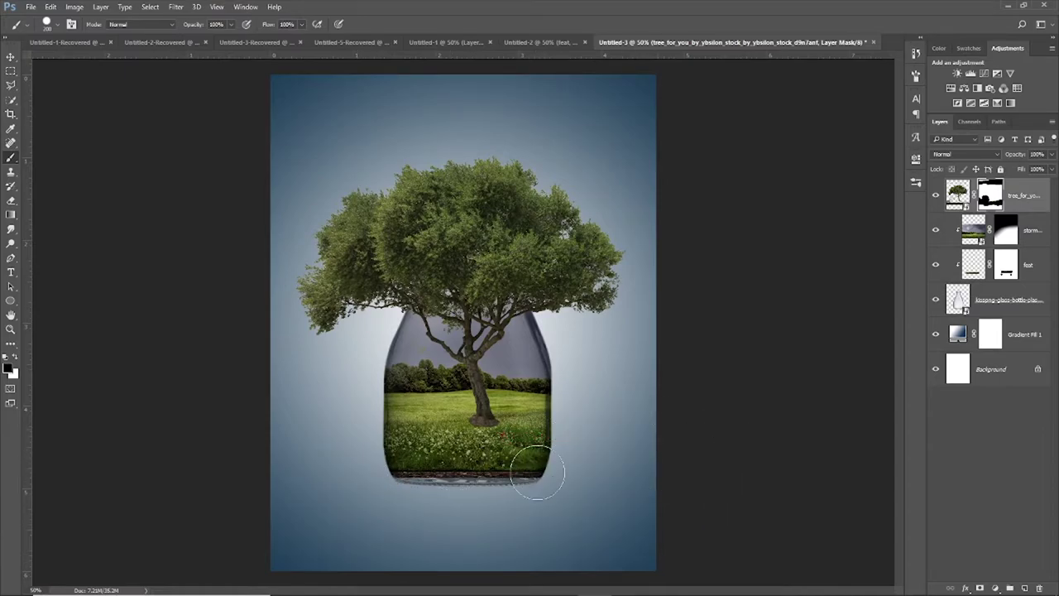
pyautogui.click(958, 193)
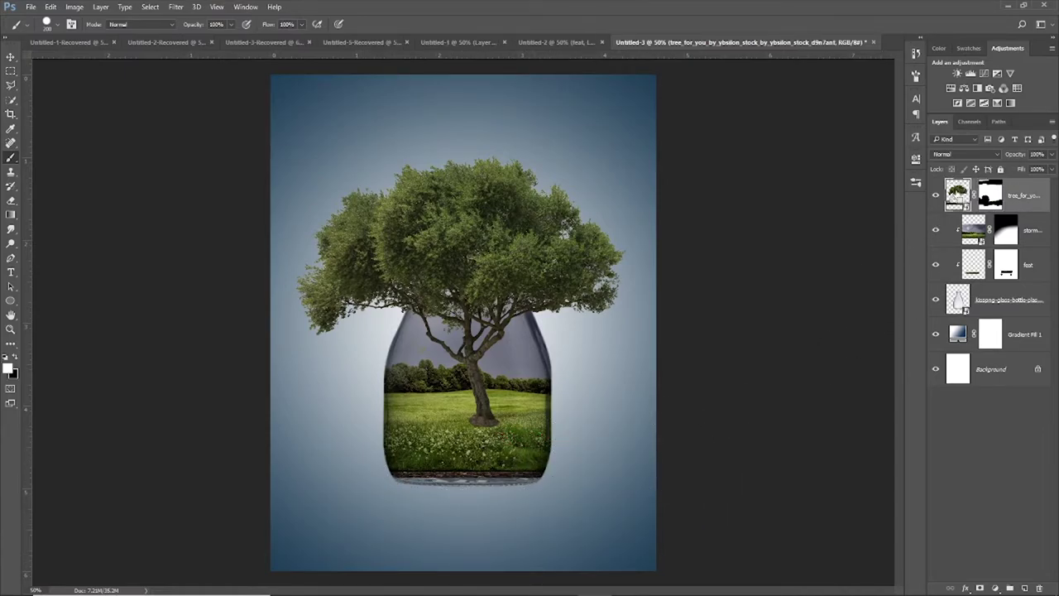
pyautogui.hotkey('ctrl', 't')
# Shrink the tree to about 31% and move it inside the bottle onto the meadow.
pyautogui.moveTo(654, 110); pyautogui.dragTo(394, 357)
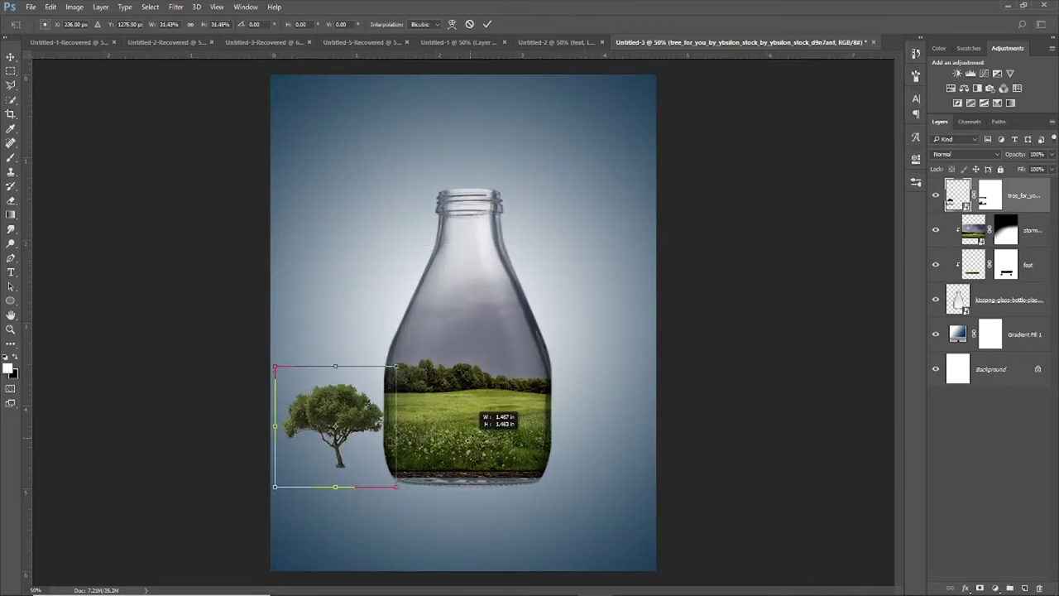
pyautogui.moveTo(322, 419)
pyautogui.mouseDown()
pyautogui.moveTo(425, 369)
pyautogui.moveTo(411, 370)
pyautogui.mouseUp()
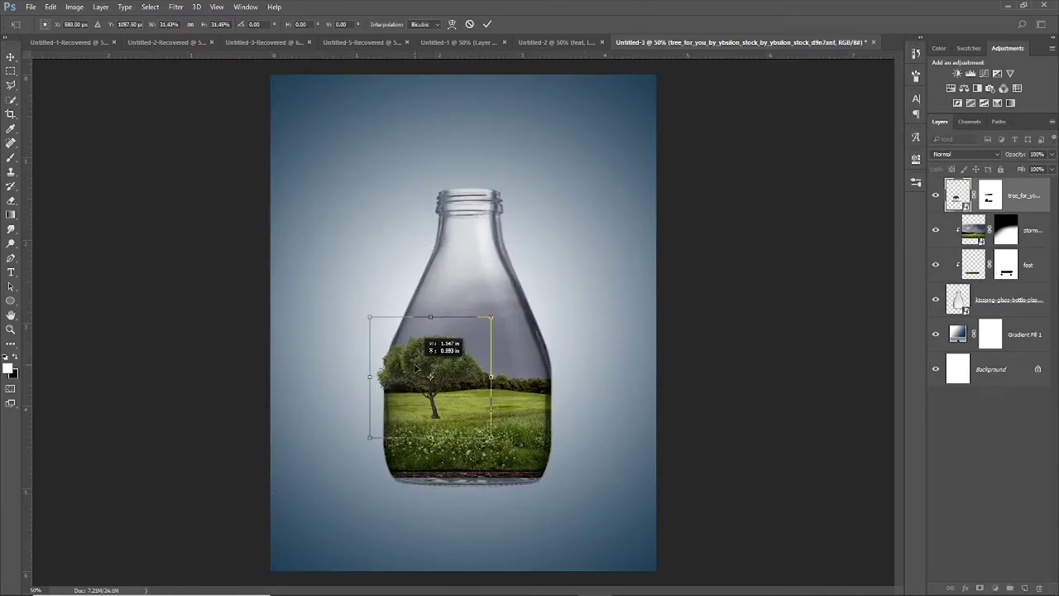
pyautogui.click(486, 24)
# Add a Color Balance adjustment layer with midtones +12, +11, -11 to warm the tree.
pyautogui.click(995, 588)
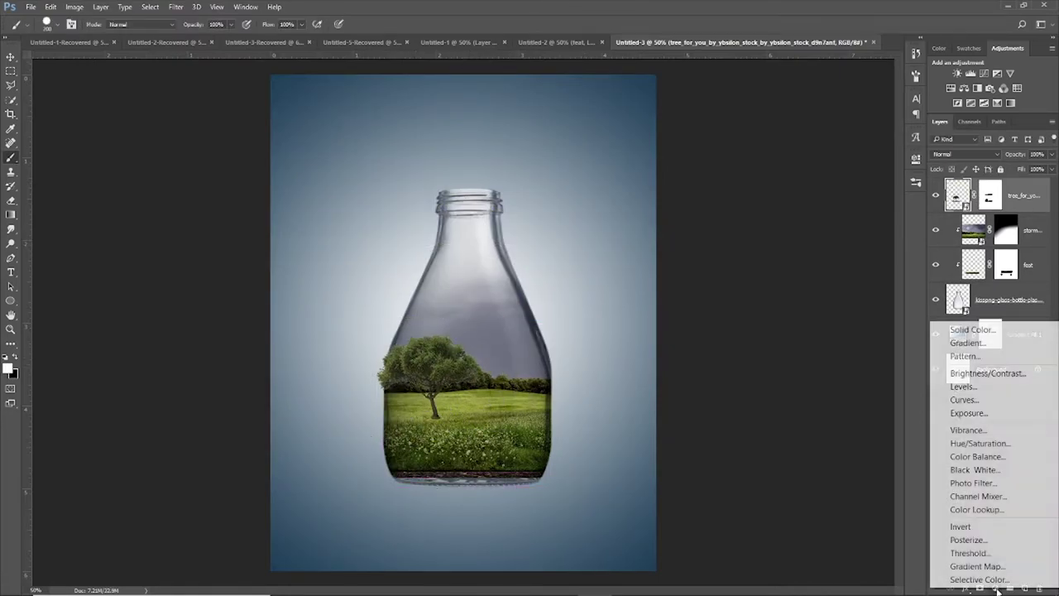
pyautogui.click(977, 456)
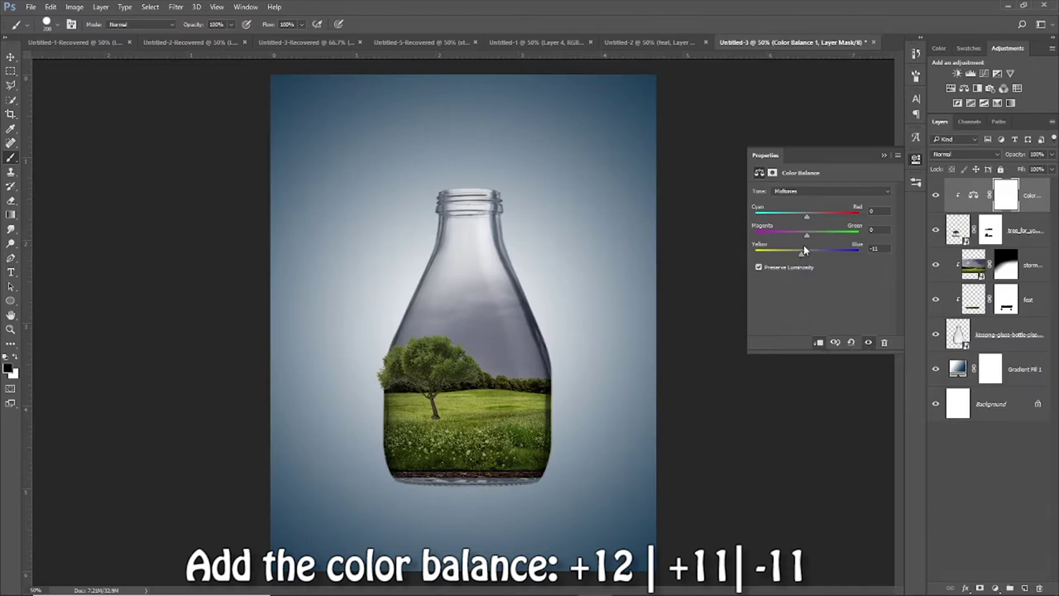
pyautogui.moveTo(810, 211); pyautogui.dragTo(823, 214)
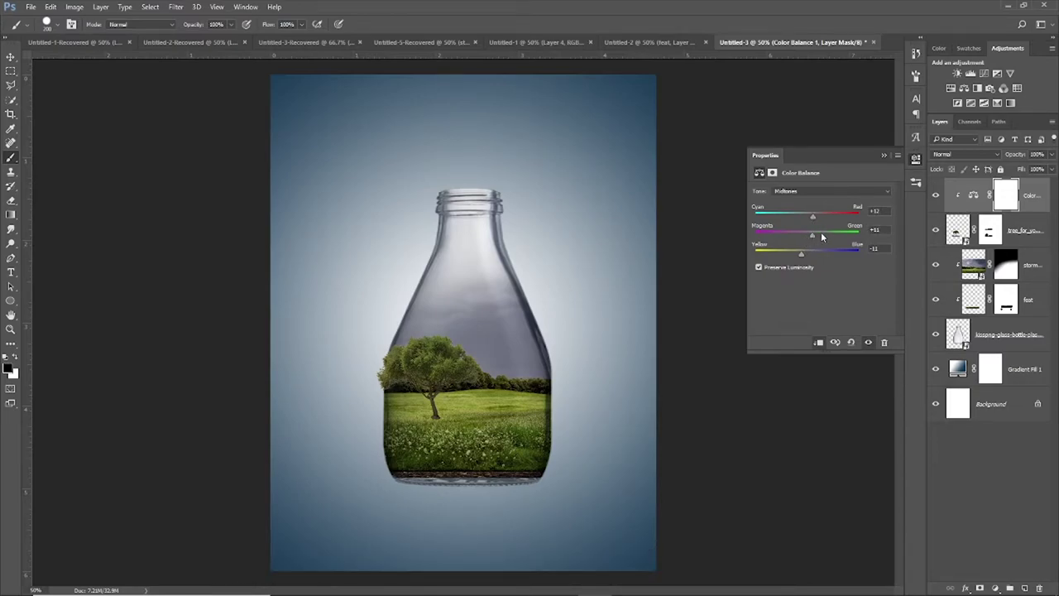
pyautogui.click(883, 156)
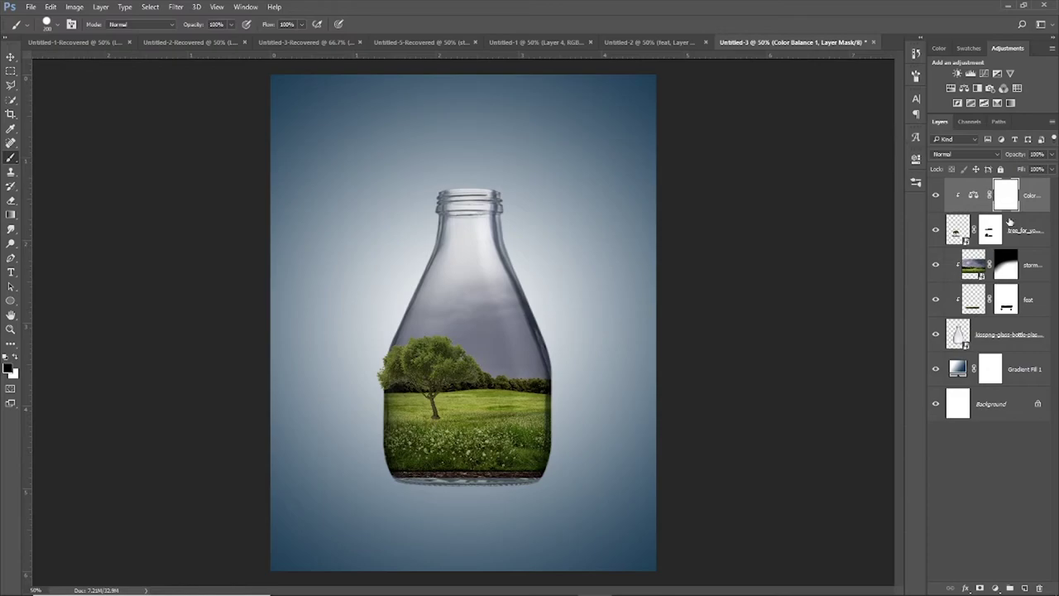
pyautogui.keyDown('shift'); pyautogui.click(1024, 235); pyautogui.keyUp('shift')
# Merge the tree and Color Balance into Color Balance 1, clip it to the storm layer, add a white mask.
pyautogui.rightClick(1023, 235)
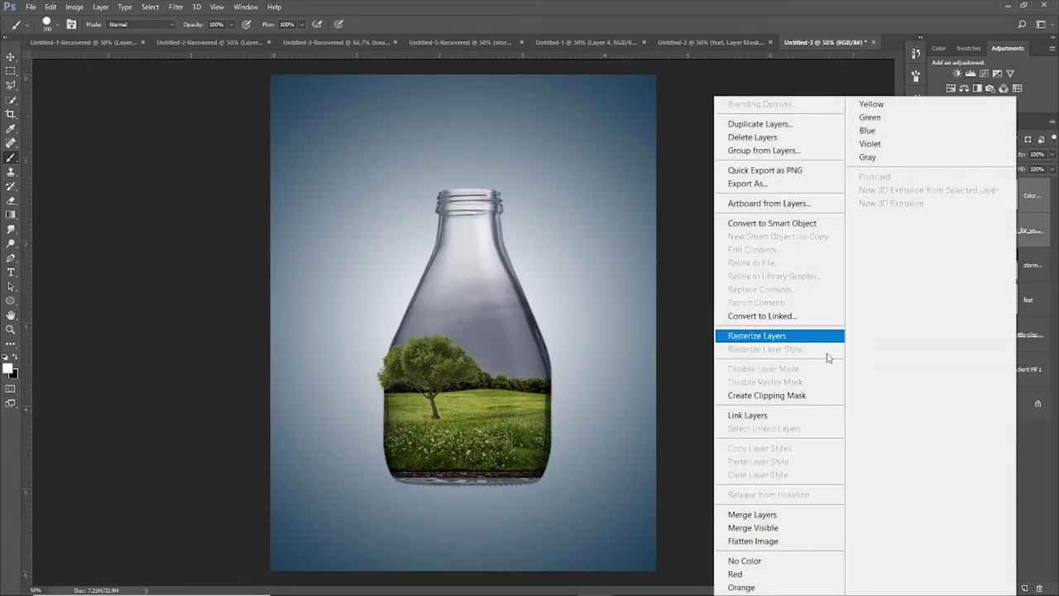
pyautogui.click(817, 515)
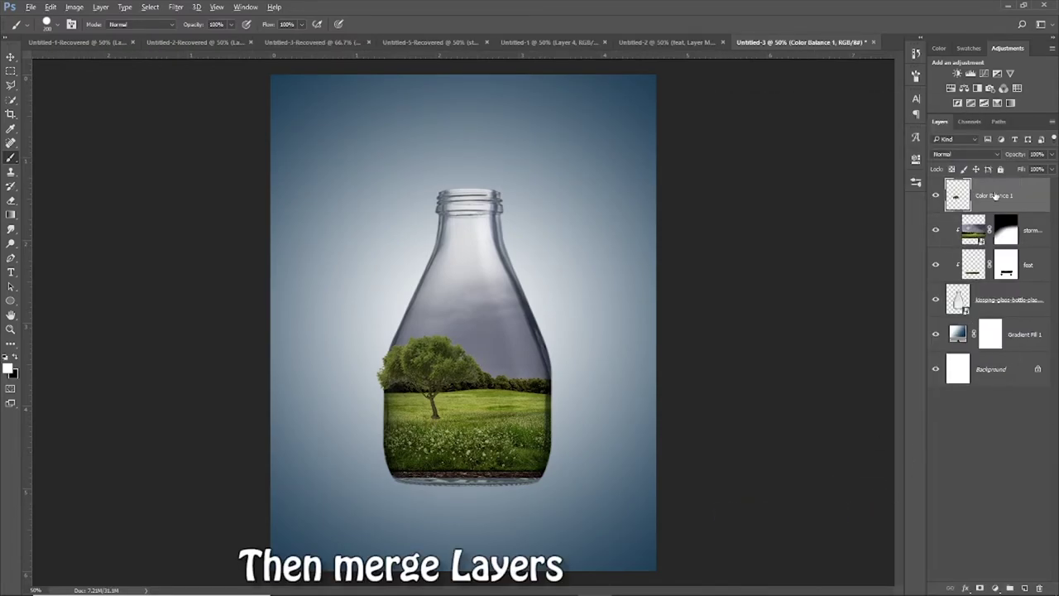
pyautogui.keyDown('alt'); pyautogui.click(1046, 212); pyautogui.keyUp('alt')
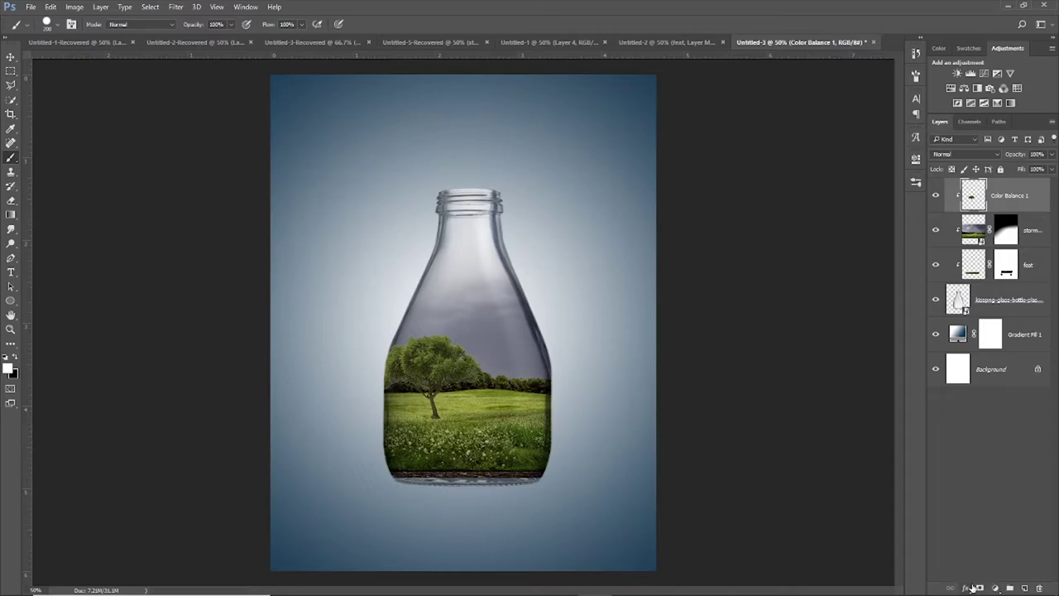
pyautogui.click(980, 587)
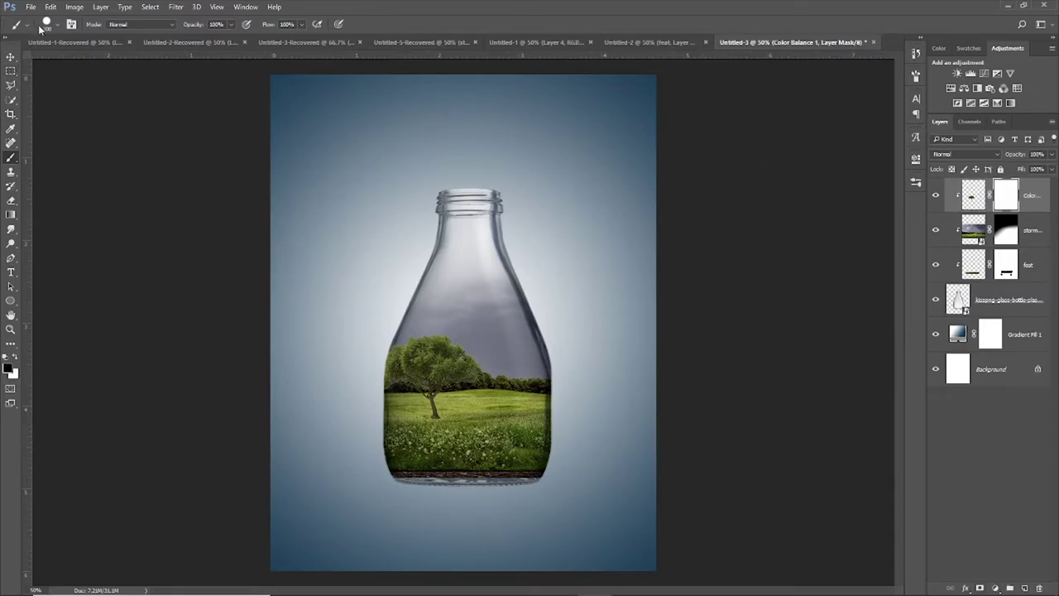
# Paint the Color Balance 1 mask at the tree's base with a small grass brush to soften its shadow.
pyautogui.click(41, 24)
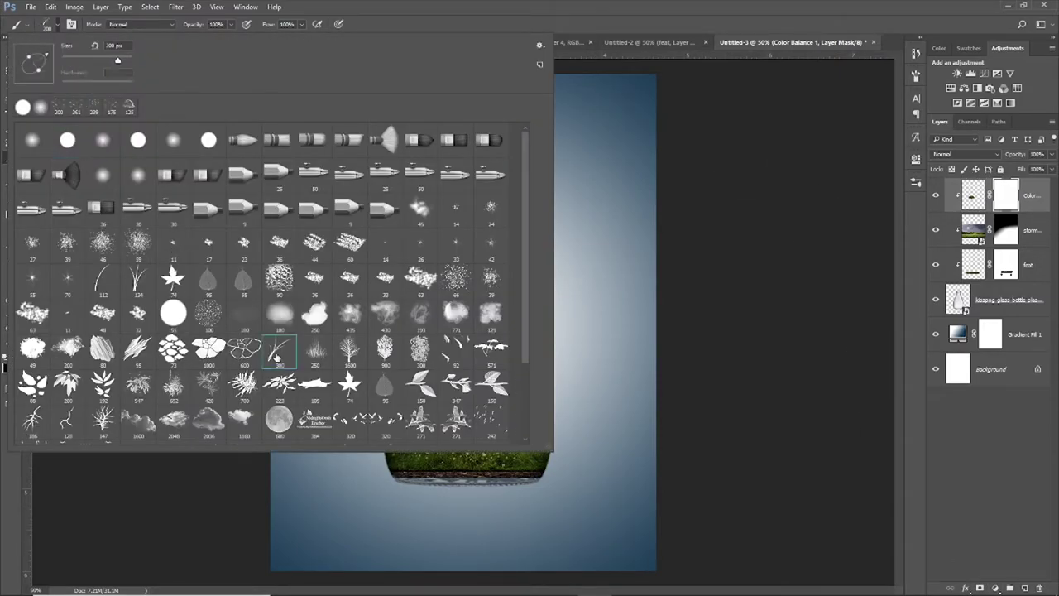
pyautogui.scroll(-1, 277, 359)
pyautogui.press('Return')
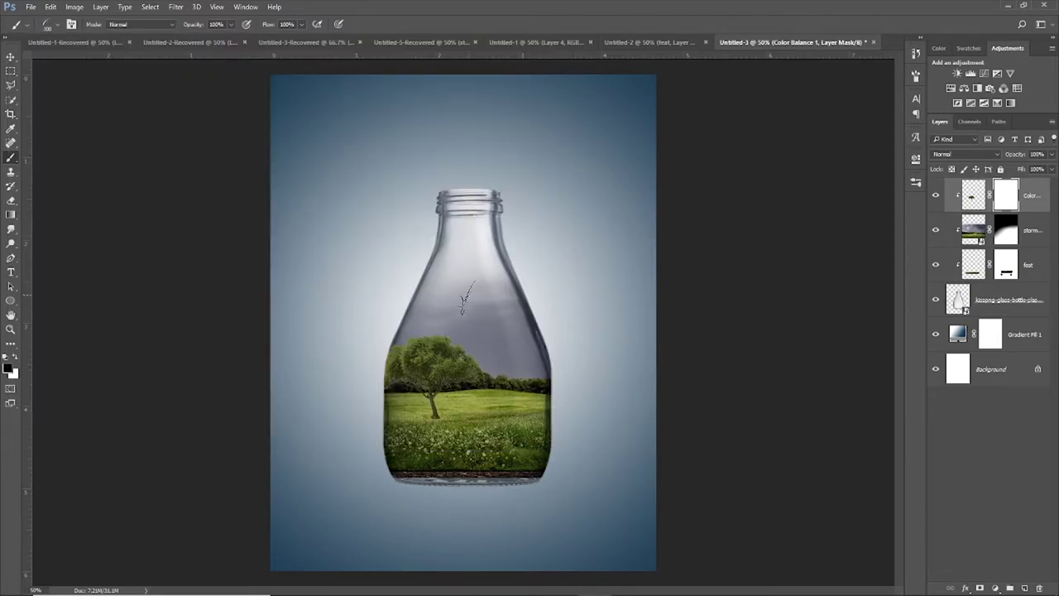
pyautogui.hotkey('ctrl', '+')
pyautogui.hotkey('ctrl', '+')
pyautogui.hotkey('ctrl', '+')
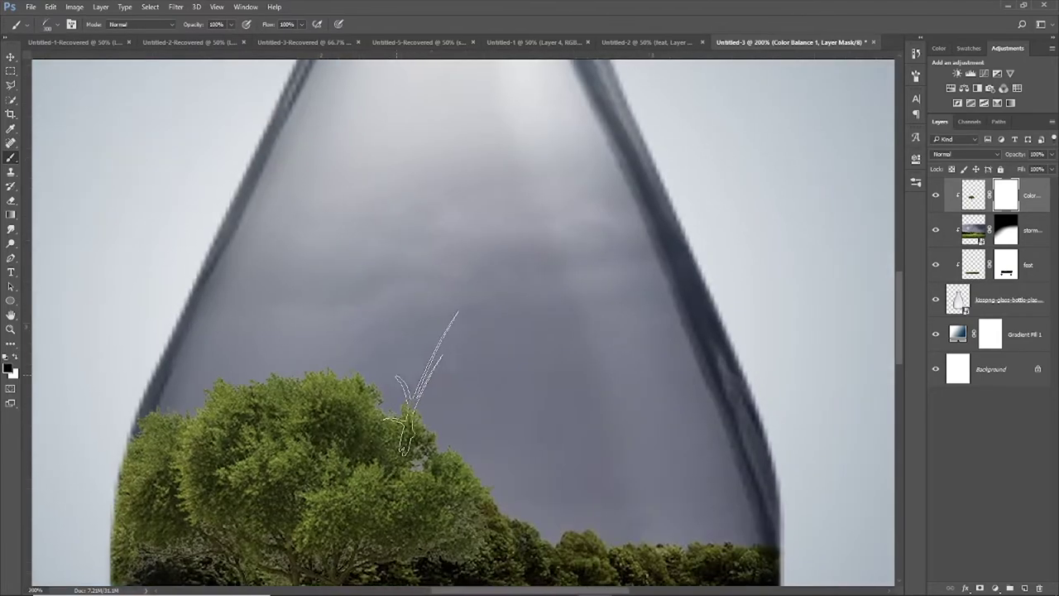
pyautogui.scroll(-5, 408, 390)
pyautogui.scroll(-5, 389, 406)
pyautogui.scroll(-2, 364, 414)
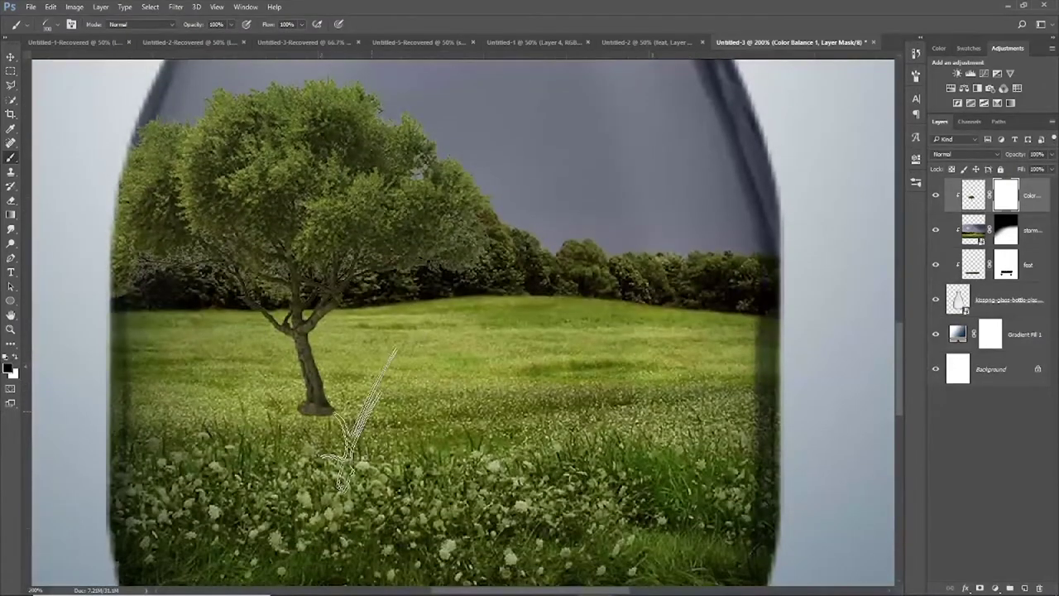
pyautogui.press('[')
pyautogui.press('[')
pyautogui.press('[')
pyautogui.press('[')
pyautogui.press('[')
pyautogui.press('[')
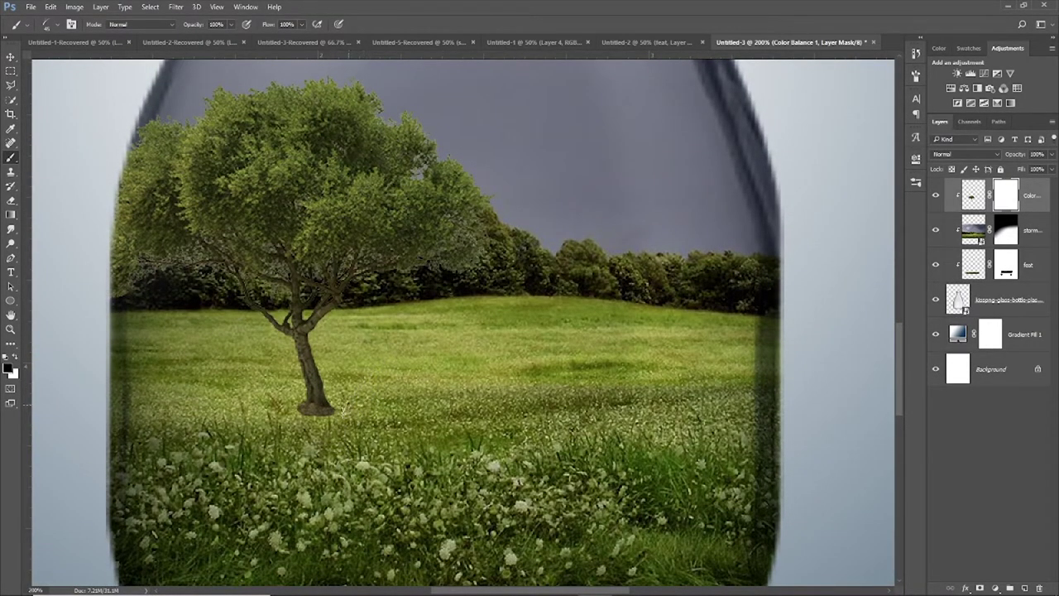
pyautogui.moveTo(303, 413); pyautogui.dragTo(322, 436)
pyautogui.hotkey('ctrl', '-')
pyautogui.hotkey('ctrl', '-')
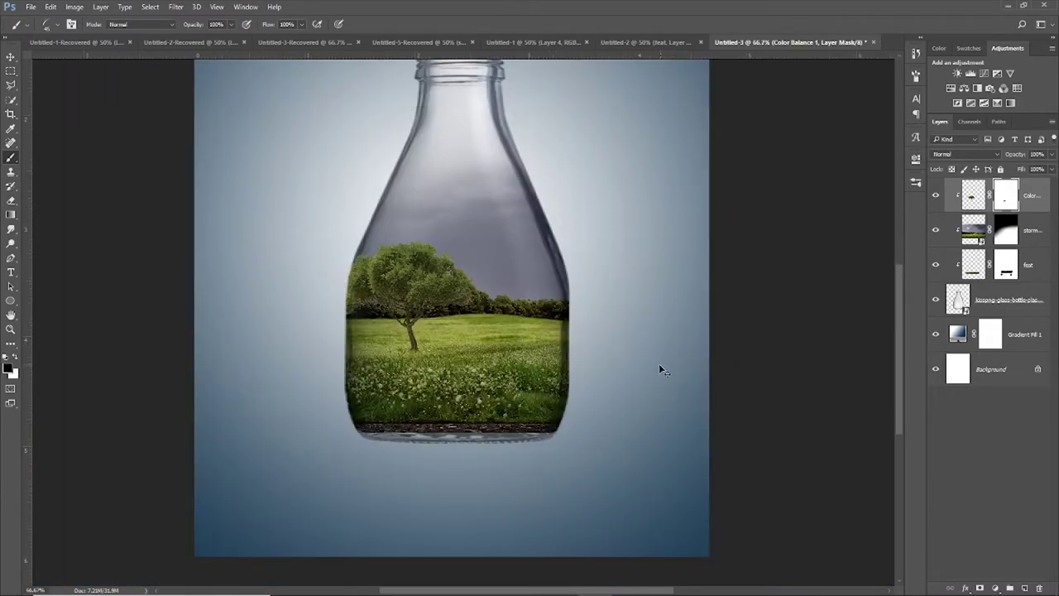
pyautogui.hotkey('ctrl', '-')
# Place the iceland-3930162_1920 photo as an embedded layer, shifted left over the bottle.
pyautogui.click(28, 7)
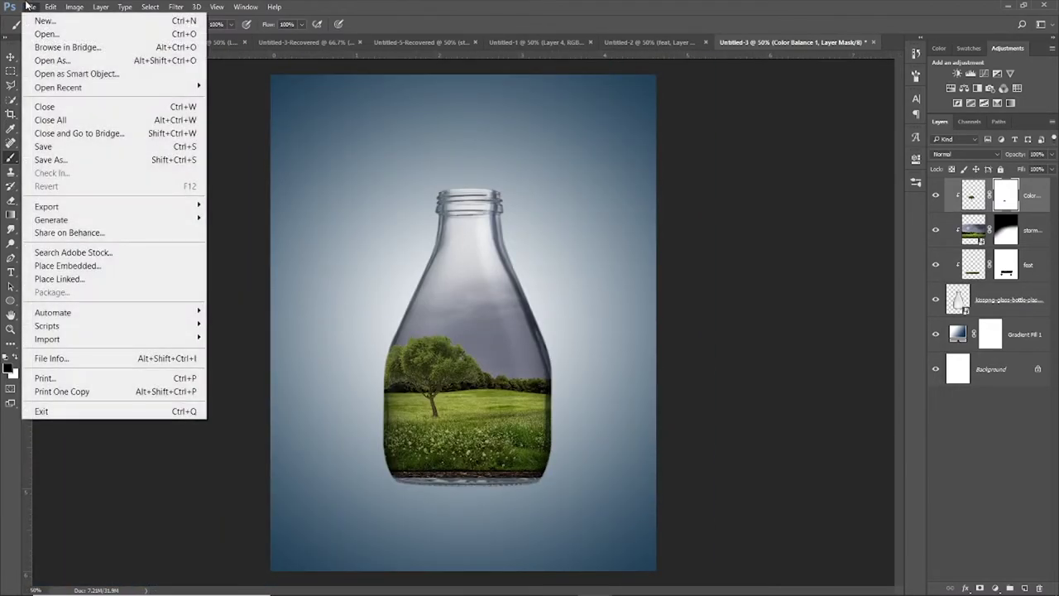
pyautogui.click(67, 265)
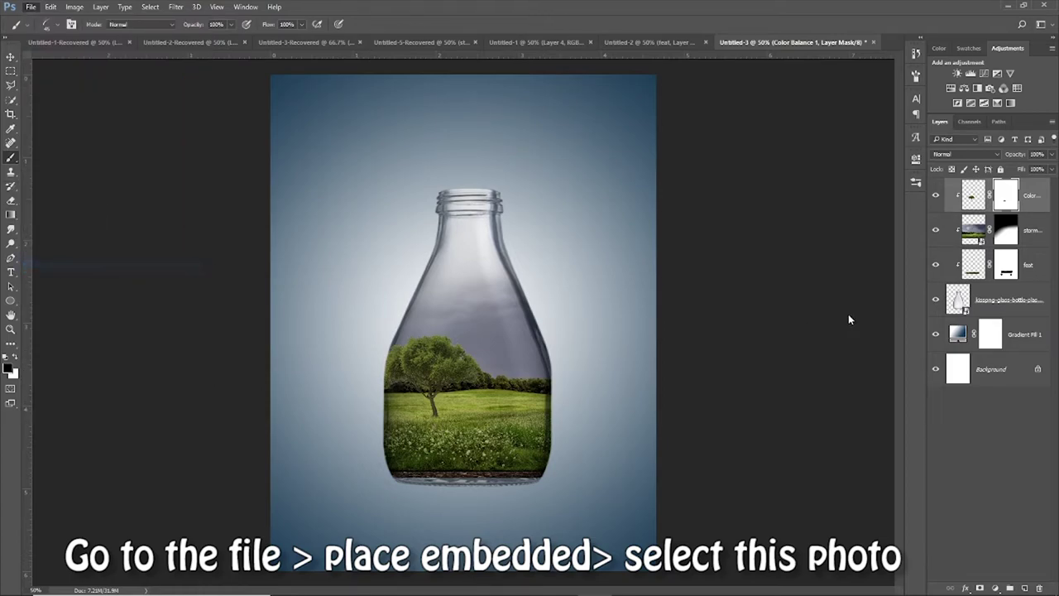
pyautogui.doubleClick(335, 136)
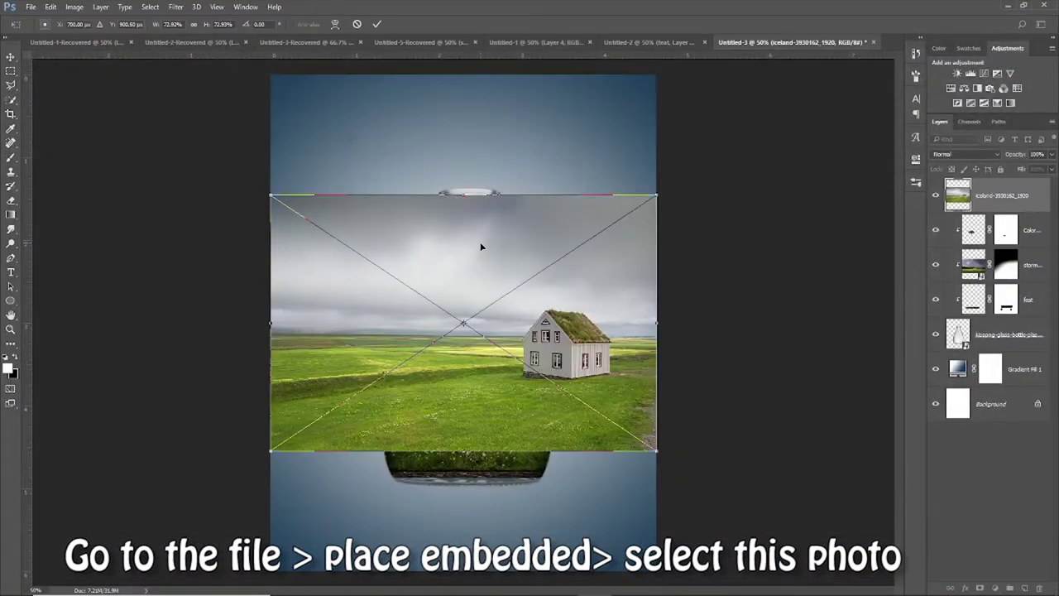
pyautogui.moveTo(522, 339); pyautogui.dragTo(442, 360)
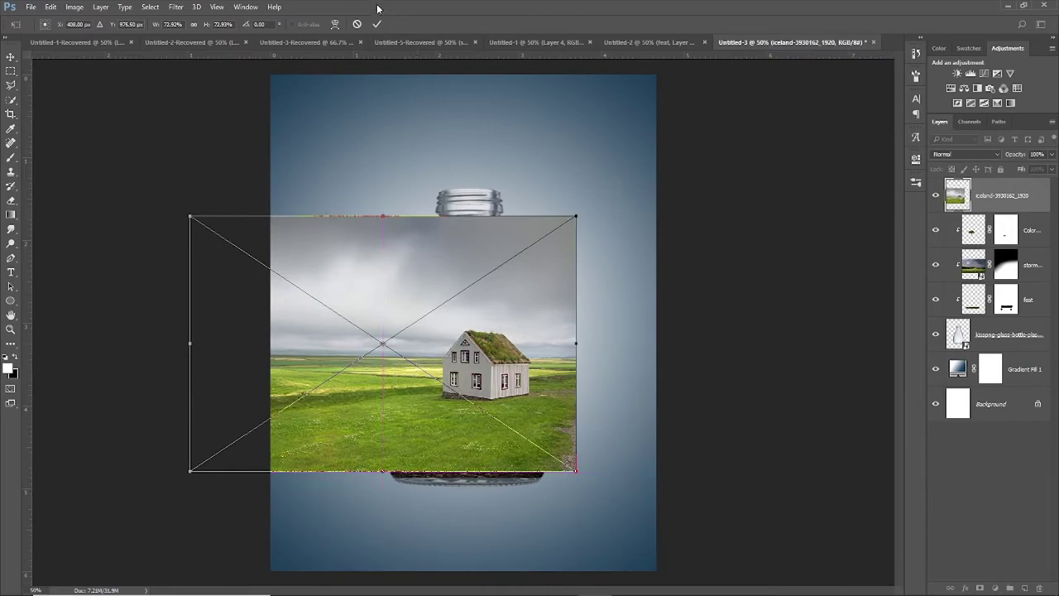
pyautogui.click(381, 24)
pyautogui.press('b')
pyautogui.click(11, 100)
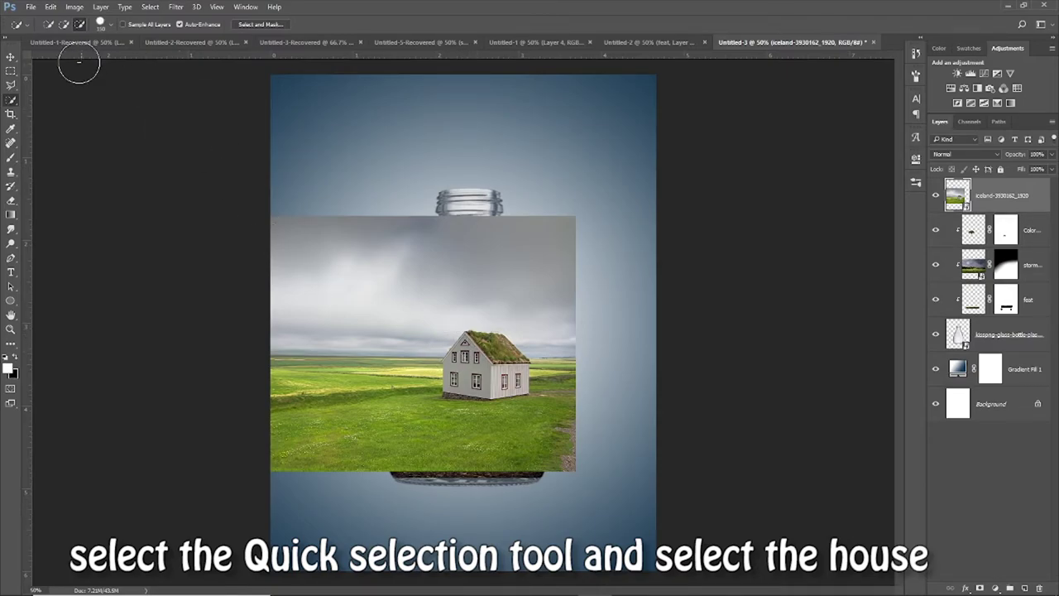
# Quick-select the turf-roofed house and mask the Iceland layer so only the house shows.
pyautogui.click(49, 25)
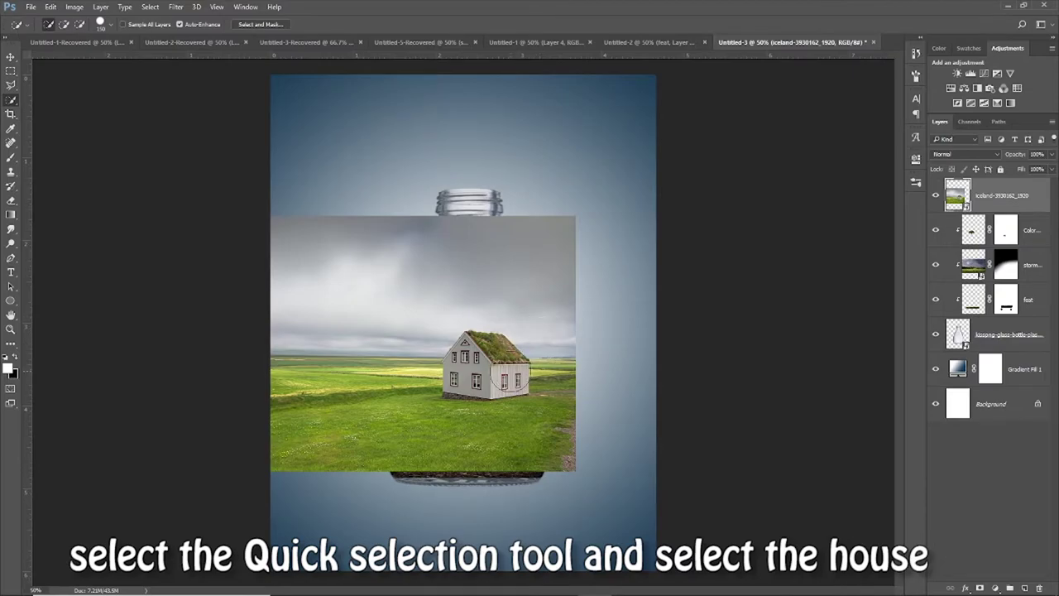
pyautogui.moveTo(522, 364)
pyautogui.mouseDown()
pyautogui.moveTo(499, 368)
pyautogui.moveTo(487, 352)
pyautogui.moveTo(460, 380)
pyautogui.moveTo(477, 380)
pyautogui.mouseUp()
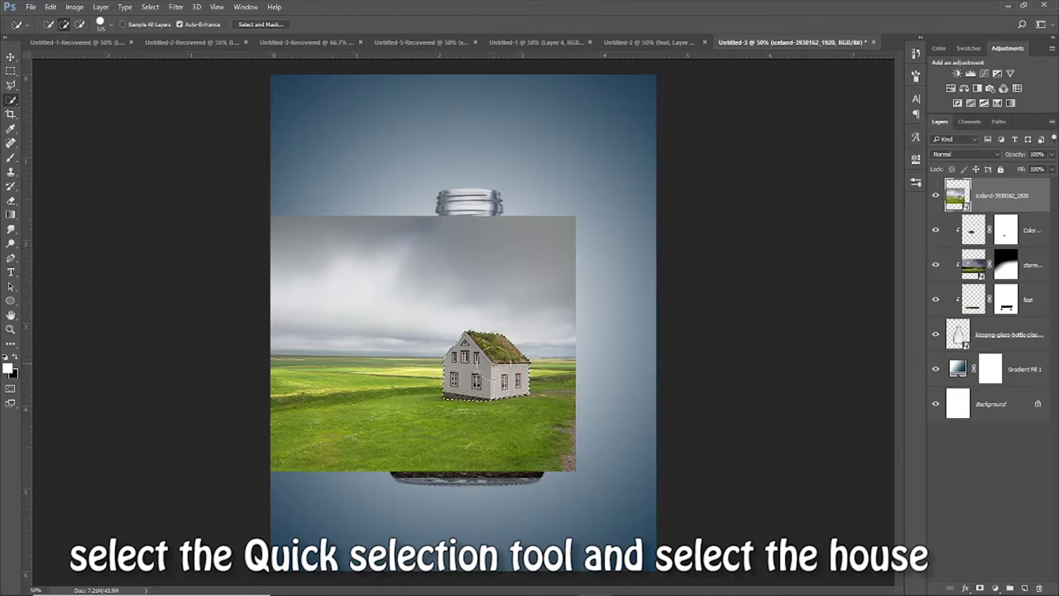
pyautogui.click(979, 586)
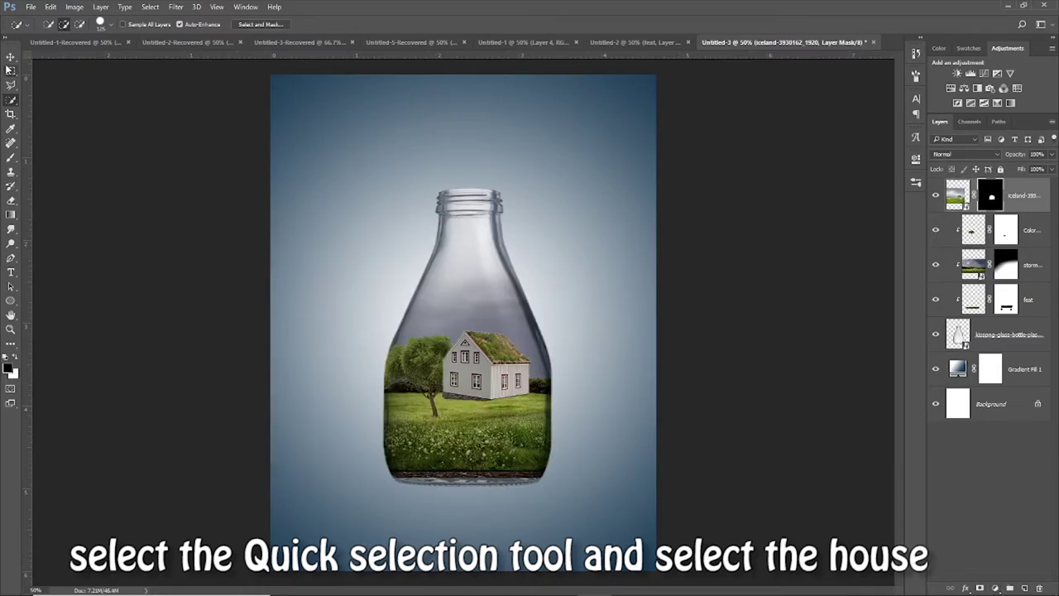
pyautogui.click(10, 56)
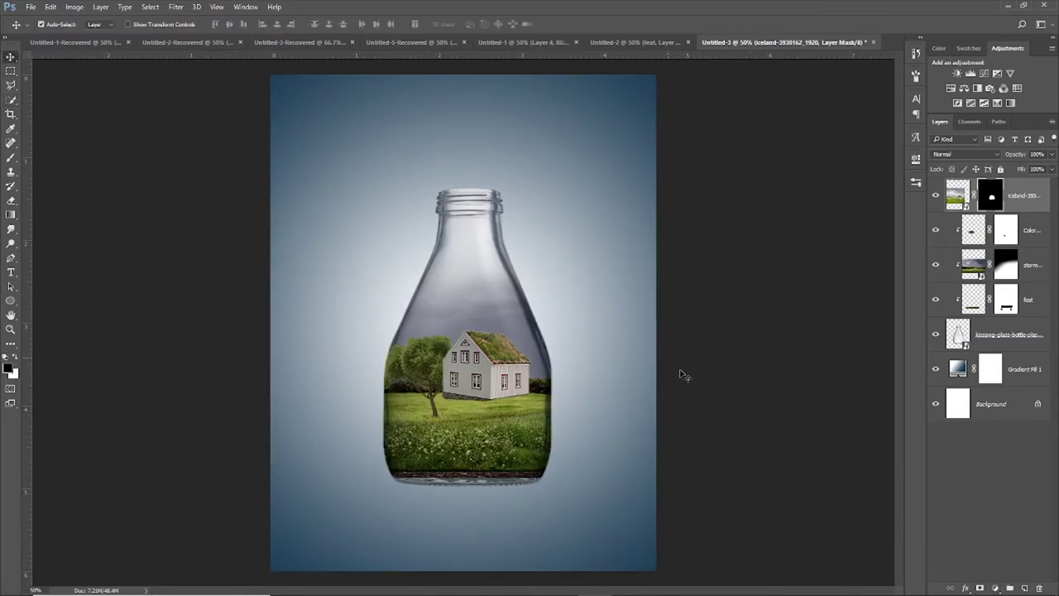
pyautogui.hotkey('ctrl', 't')
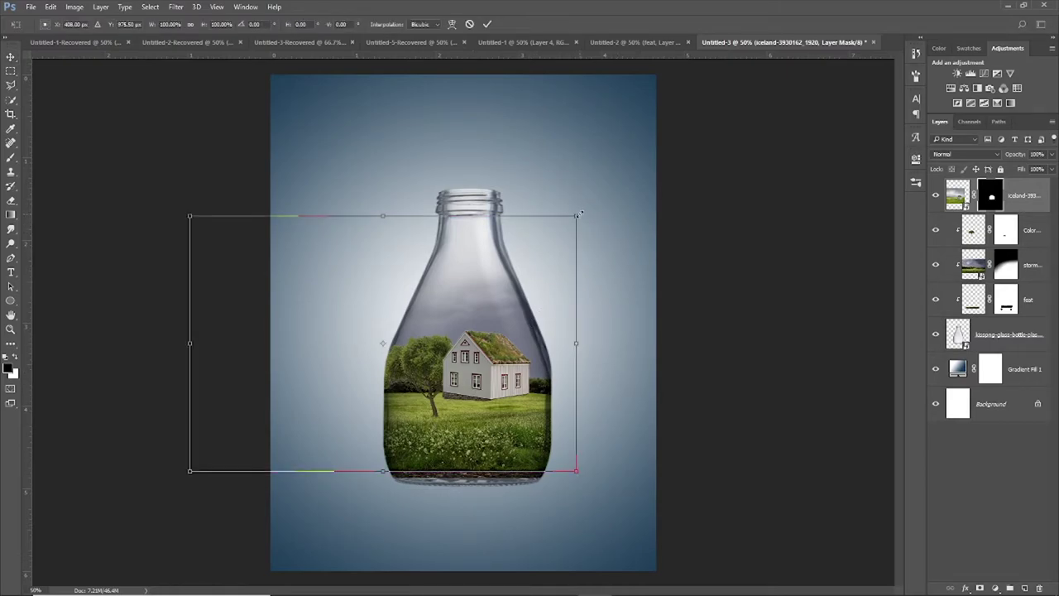
# Scale the house down and place it on the meadow right of the tree.
pyautogui.moveTo(579, 214)
pyautogui.mouseDown()
pyautogui.moveTo(464, 303)
pyautogui.moveTo(377, 410)
pyautogui.mouseUp()
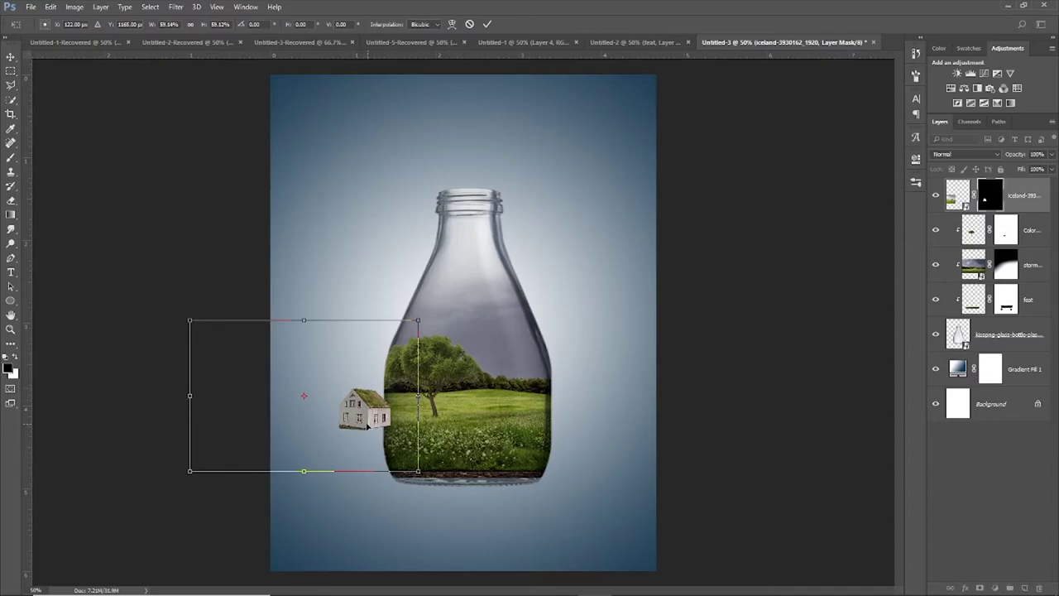
pyautogui.moveTo(345, 413); pyautogui.dragTo(492, 406)
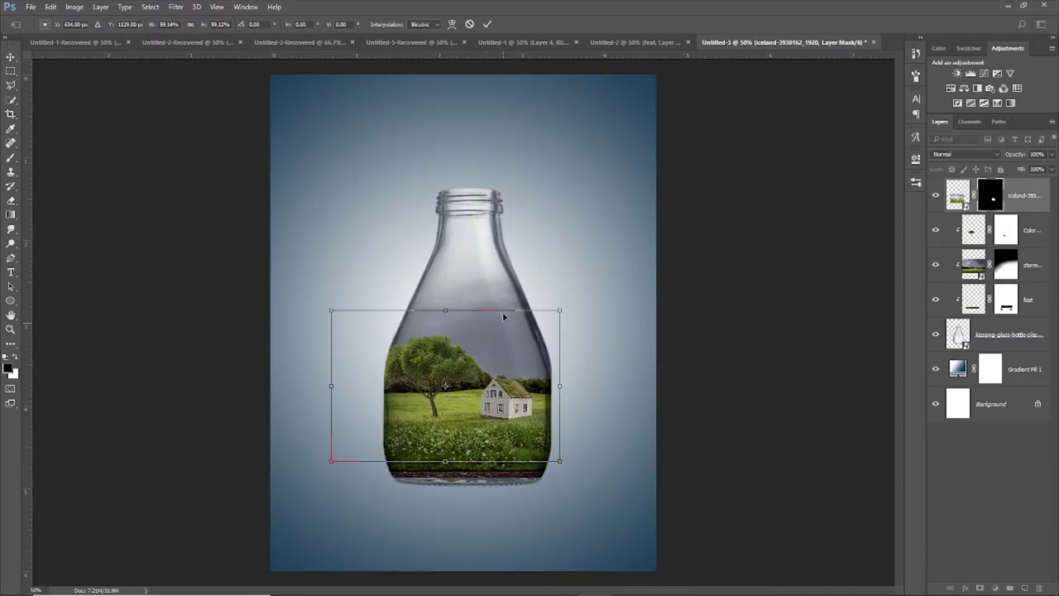
pyautogui.click(487, 24)
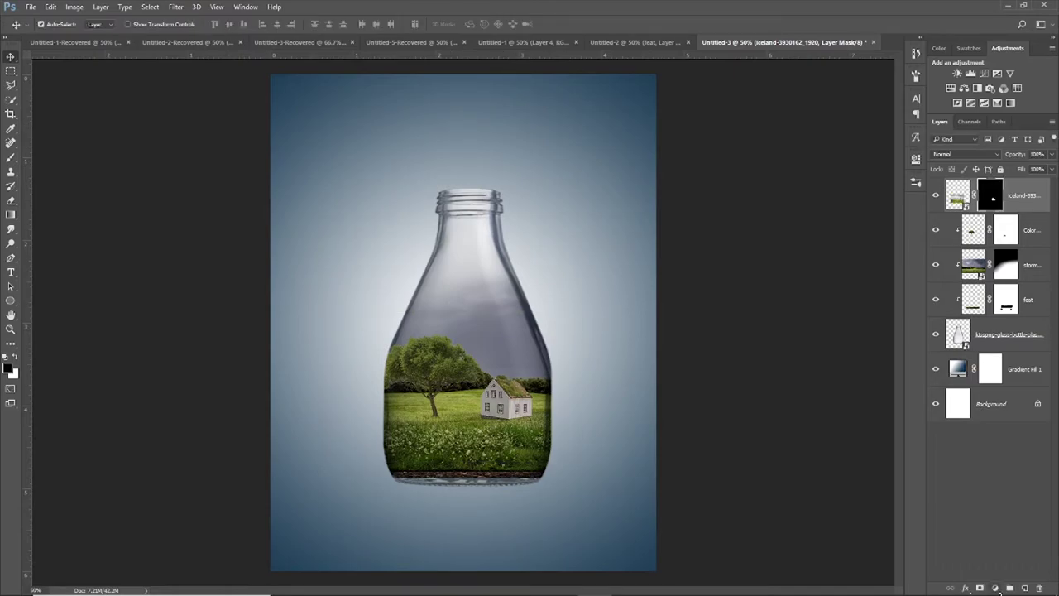
# Add a Color Balance layer clipped to the house with midtones -23, -20, -38.
pyautogui.click(995, 588)
pyautogui.click(977, 461)
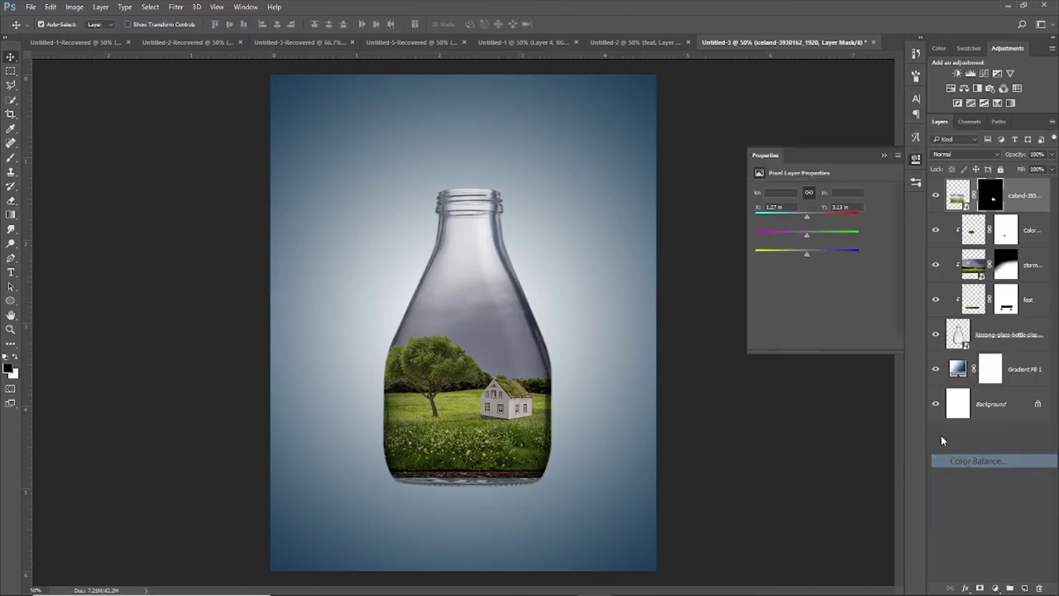
pyautogui.click(816, 343)
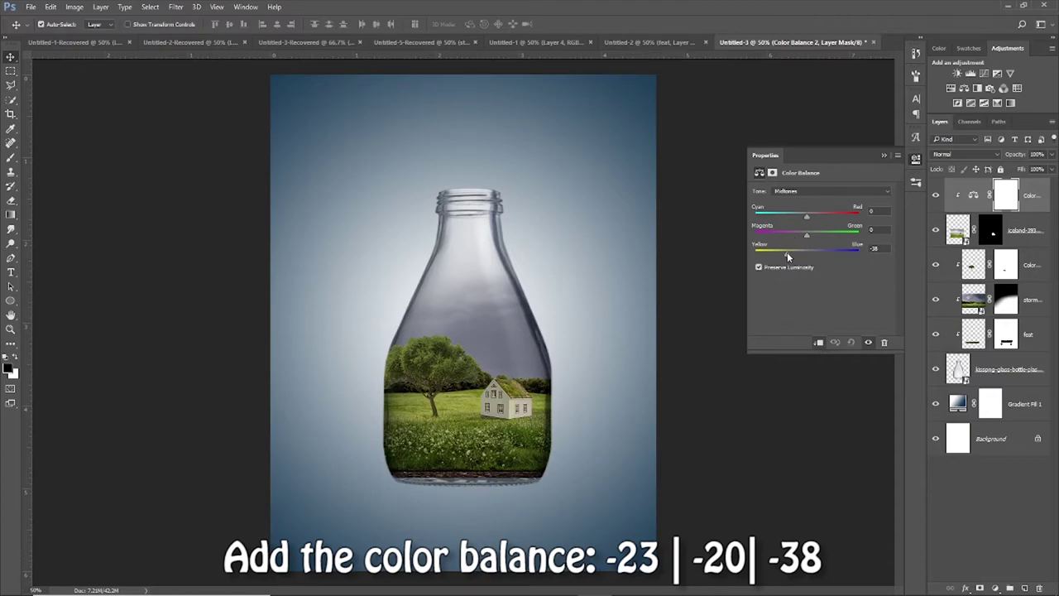
pyautogui.moveTo(807, 236)
pyautogui.mouseDown()
pyautogui.moveTo(817, 238)
pyautogui.moveTo(797, 238)
pyautogui.mouseUp()
pyautogui.moveTo(806, 215); pyautogui.dragTo(804, 216)
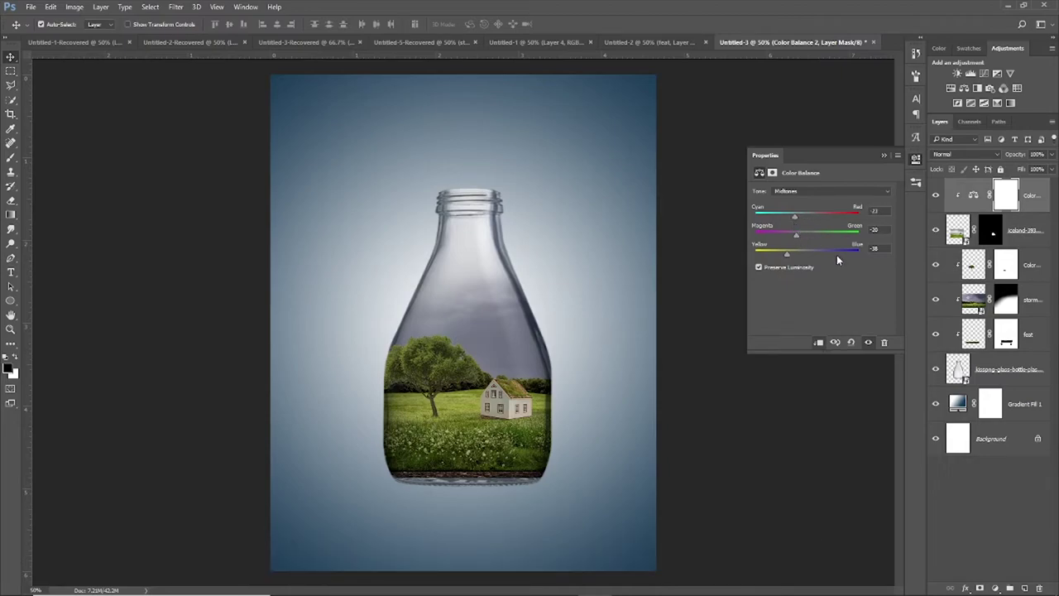
# Add a Vibrance adjustment at vibrance +24 and saturation +10, then an empty Layer 1 on top.
pyautogui.click(996, 588)
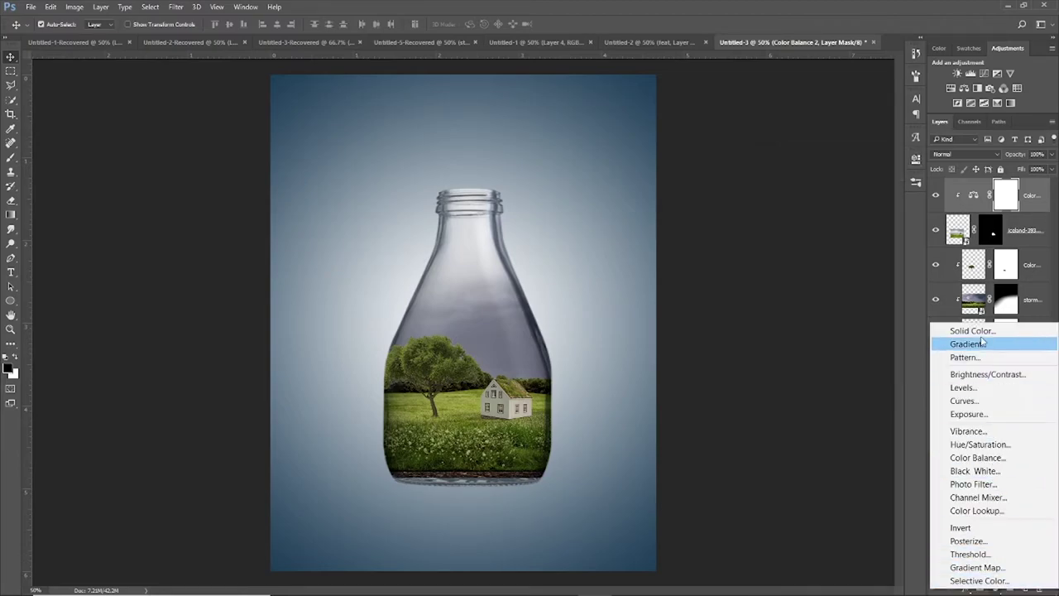
pyautogui.click(969, 431)
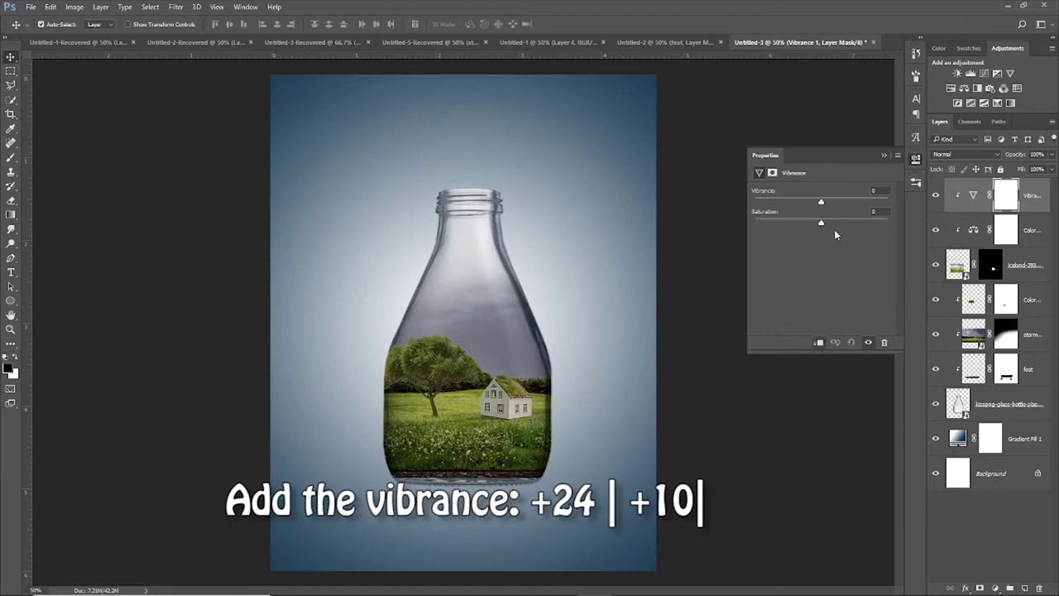
pyautogui.moveTo(839, 225); pyautogui.dragTo(828, 239)
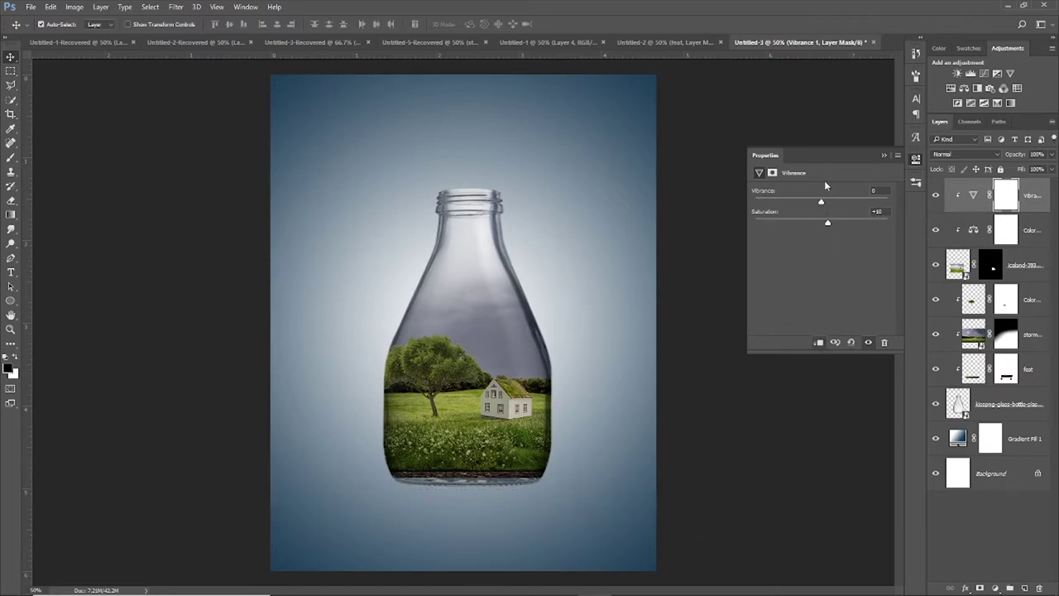
pyautogui.click(837, 202)
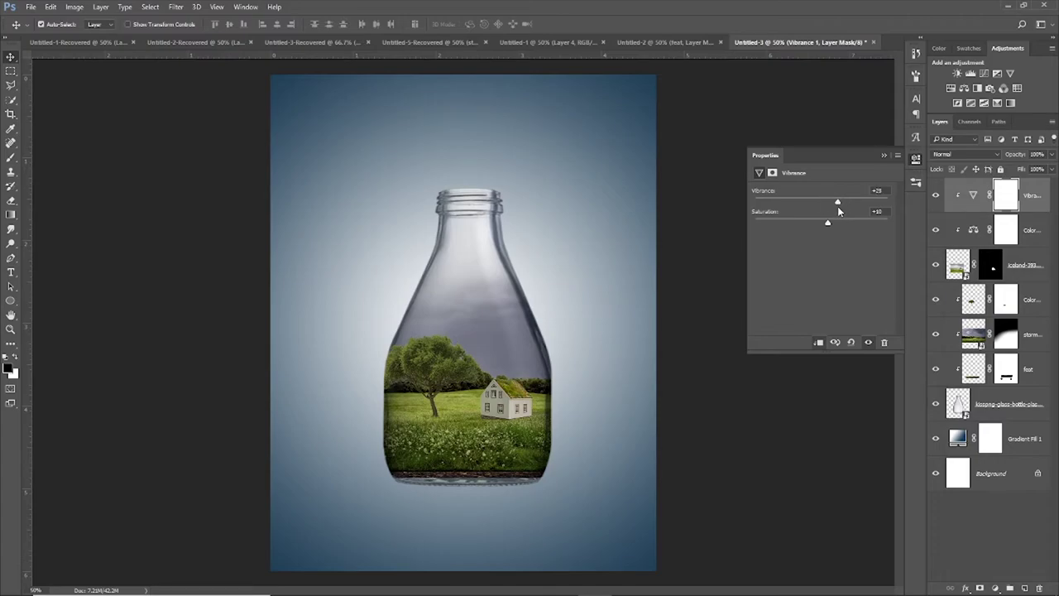
pyautogui.click(884, 157)
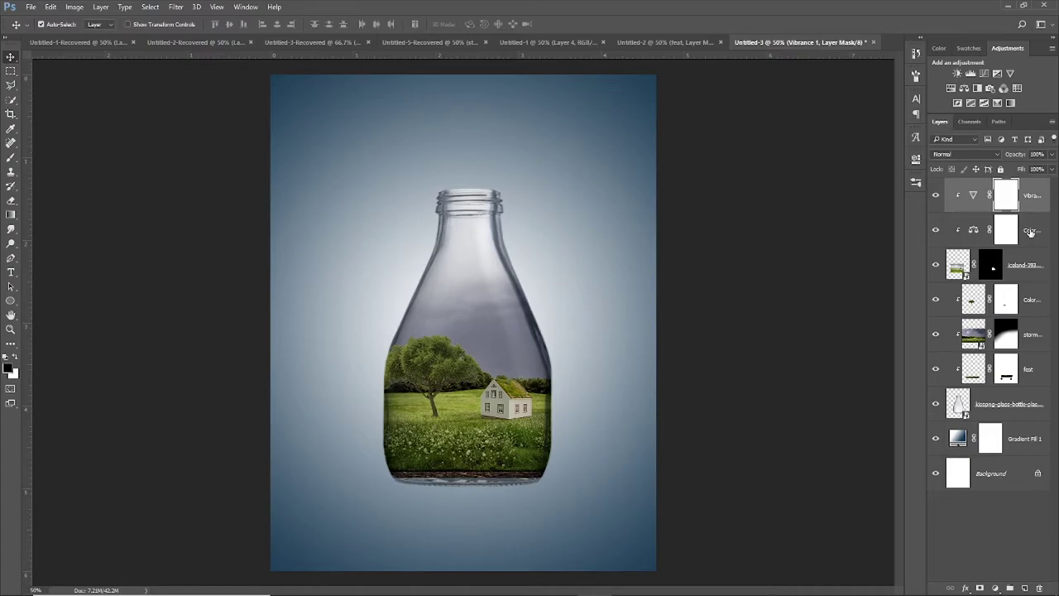
pyautogui.click(1024, 587)
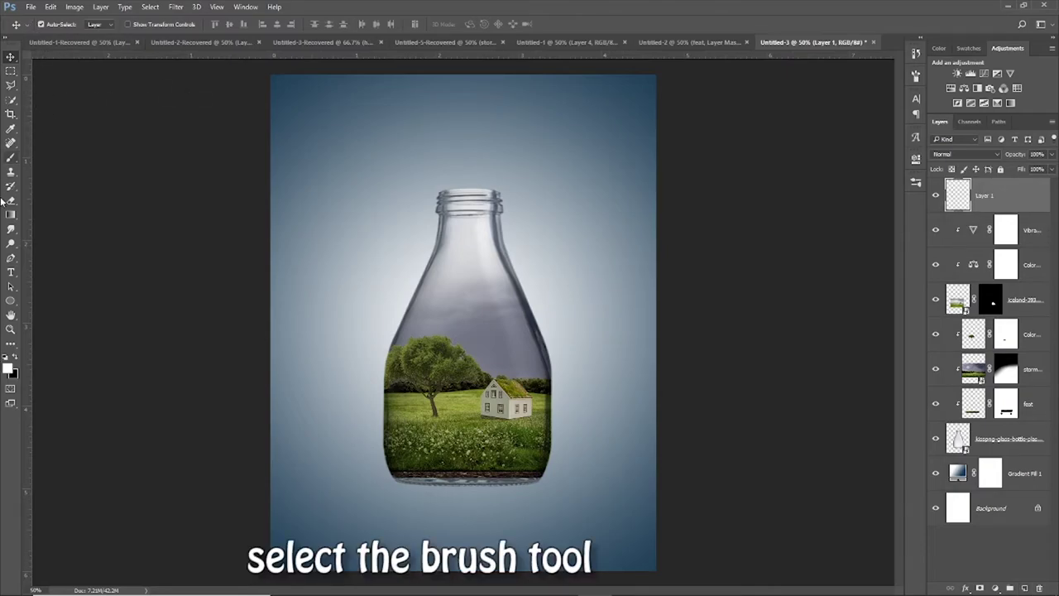
# Switch to the Brush tool and bring up the brush preset picker.
pyautogui.press('b')
pyautogui.click(47, 25)
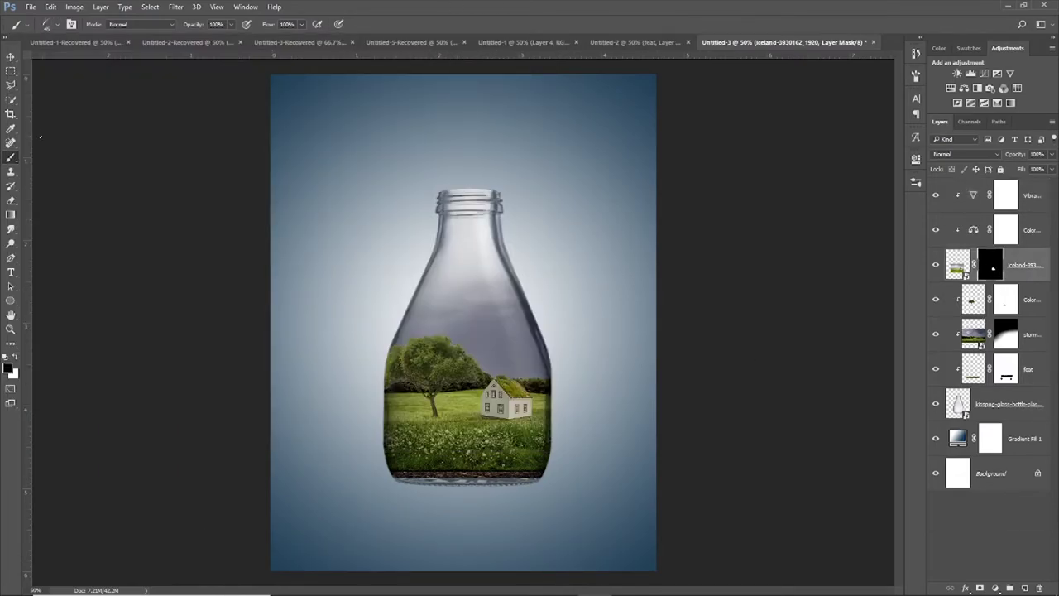
# Zoom in on the house and paint the iceland mask to blend its stone base into the grass.
pyautogui.hotkey('ctrl', '+')
pyautogui.hotkey('ctrl', '+')
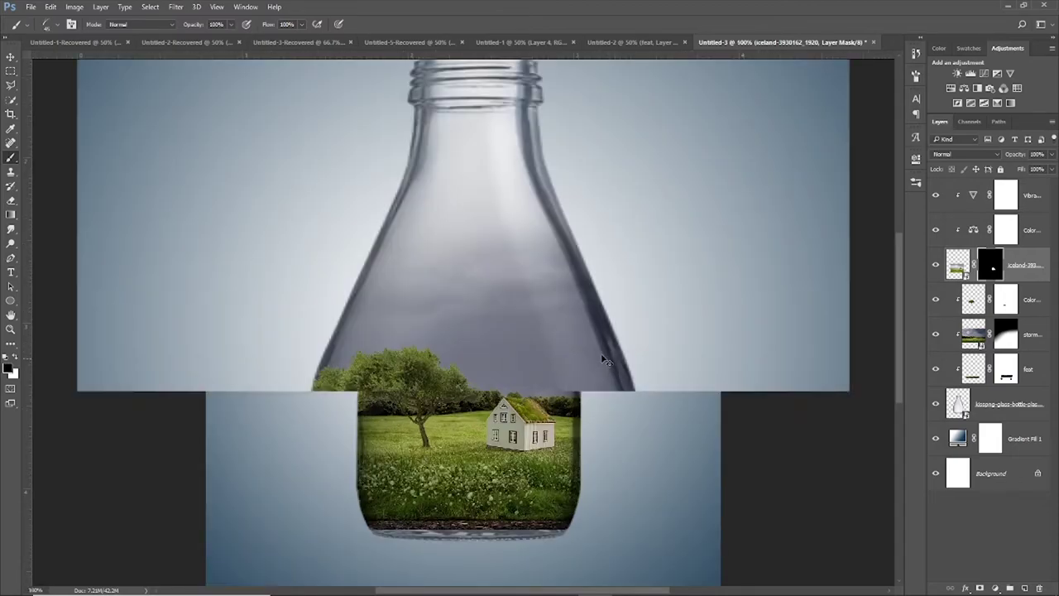
pyautogui.hotkey('ctrl', '+')
pyautogui.scroll(-3, 602, 354)
pyautogui.scroll(-3, 603, 354)
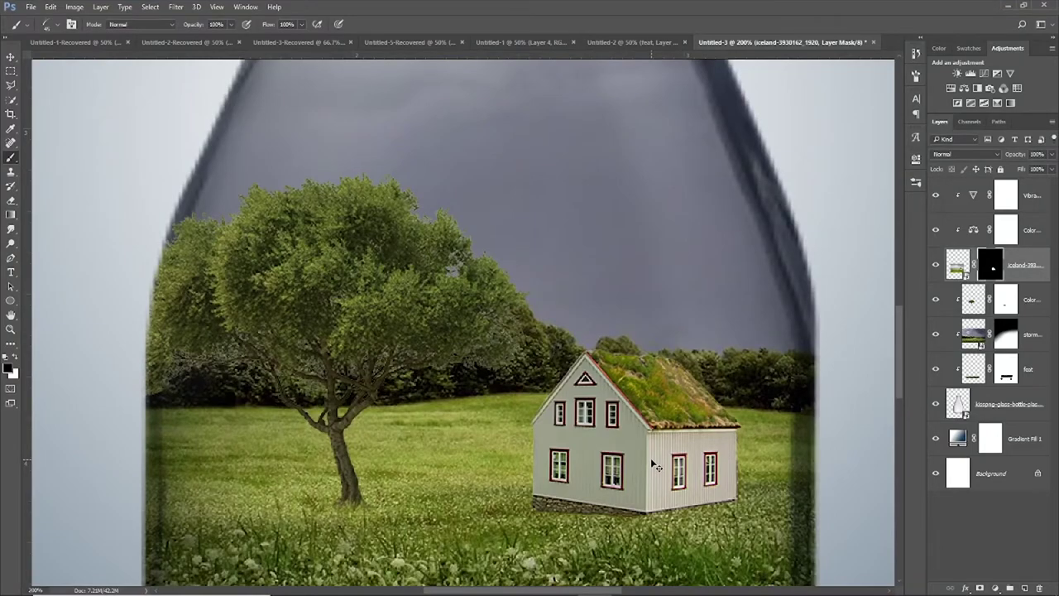
pyautogui.hotkey('ctrl', '+')
pyautogui.scroll(-2, 654, 465)
pyautogui.scroll(-1, 538, 497)
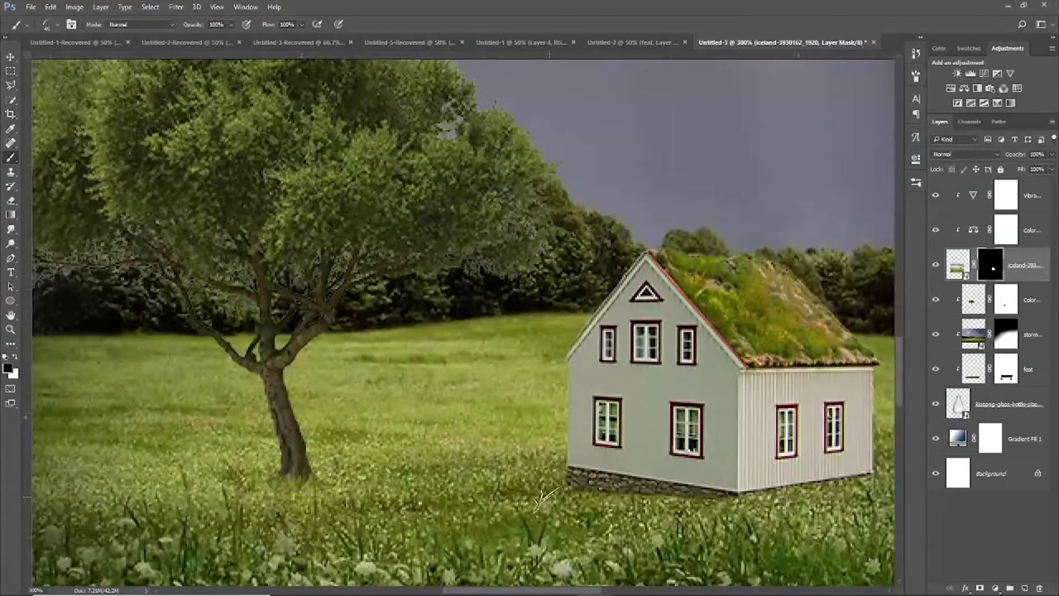
pyautogui.moveTo(542, 497)
pyautogui.mouseDown()
pyautogui.moveTo(769, 500)
pyautogui.moveTo(758, 494)
pyautogui.moveTo(869, 477)
pyautogui.mouseUp()
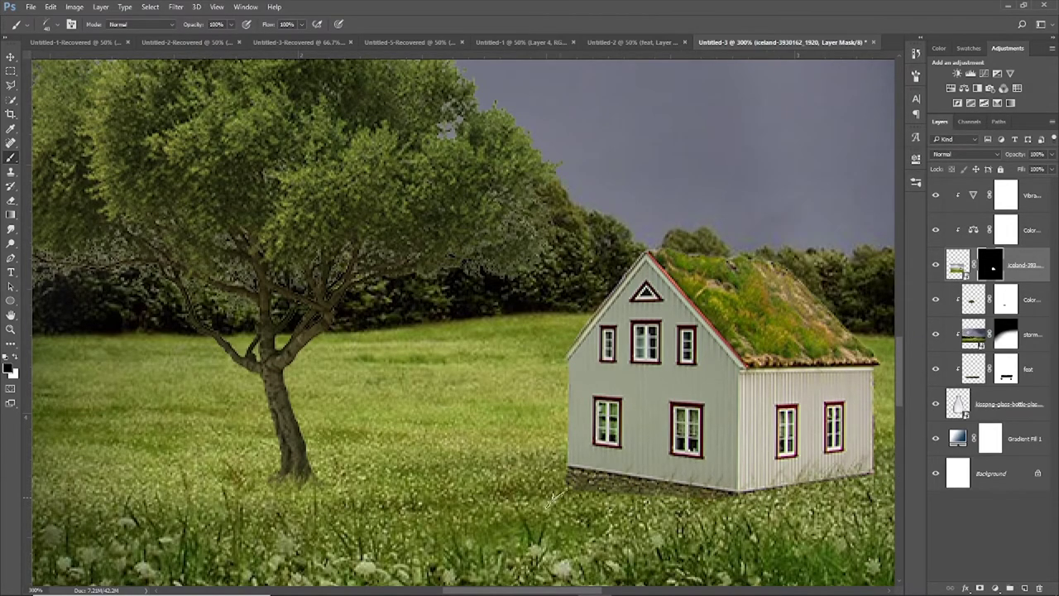
pyautogui.moveTo(553, 497); pyautogui.dragTo(766, 502)
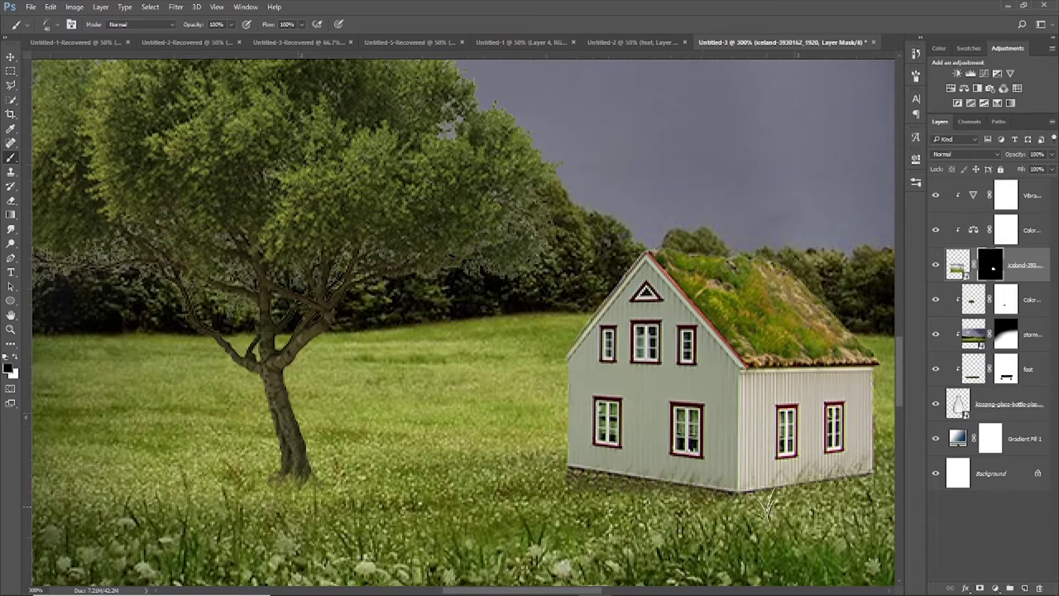
# Pick another brush preset, zoom back out to the whole bottle, and select Vibrance 1.
pyautogui.click(49, 24)
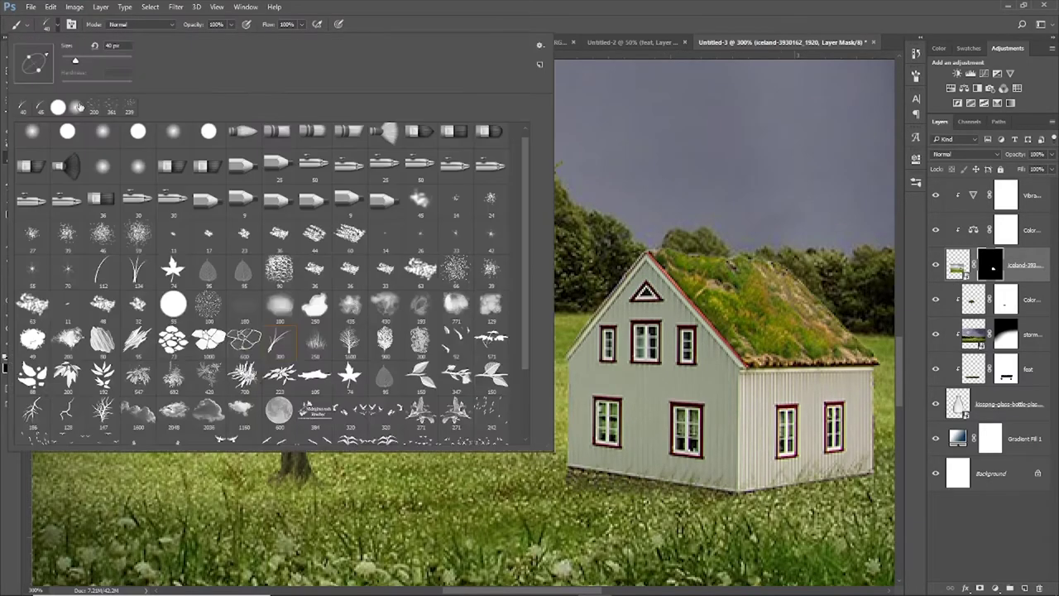
pyautogui.doubleClick(60, 139)
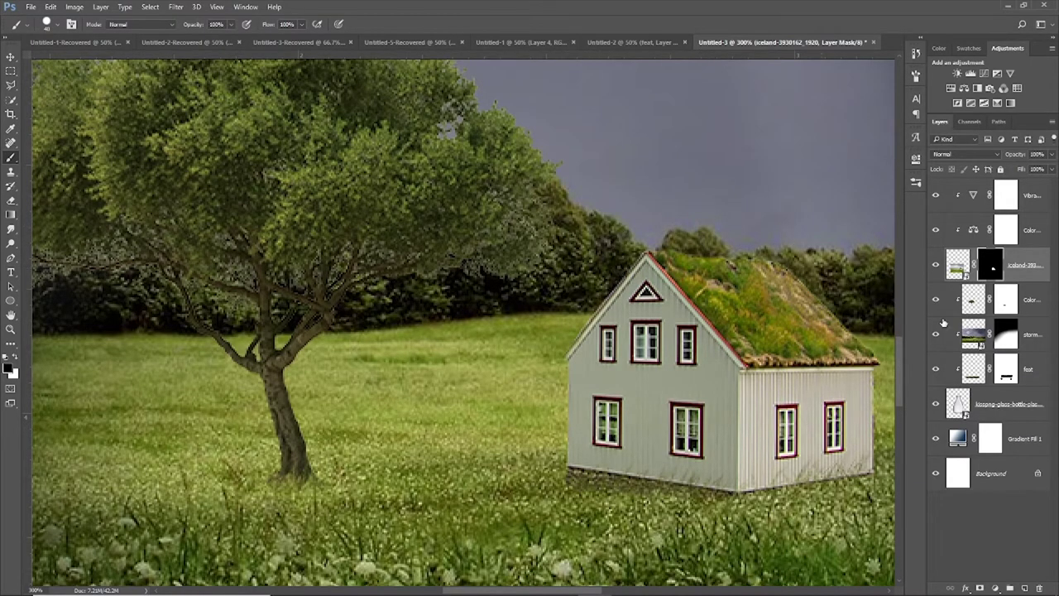
pyautogui.moveTo(893, 387); pyautogui.dragTo(662, 386)
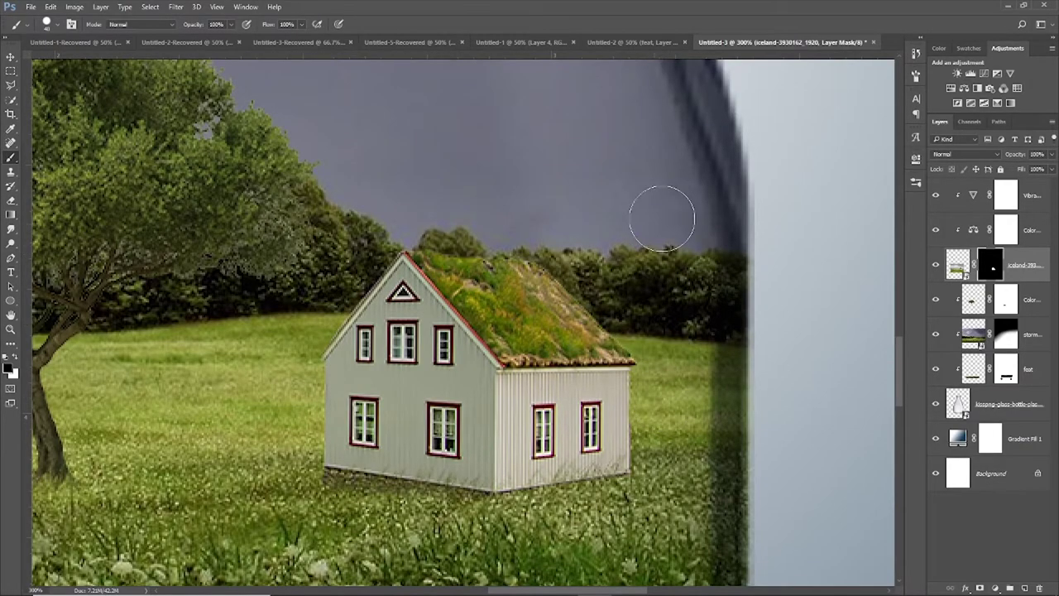
pyautogui.moveTo(662, 212); pyautogui.dragTo(674, 232)
pyautogui.hotkey('ctrl', '-')
pyautogui.hotkey('ctrl', '-')
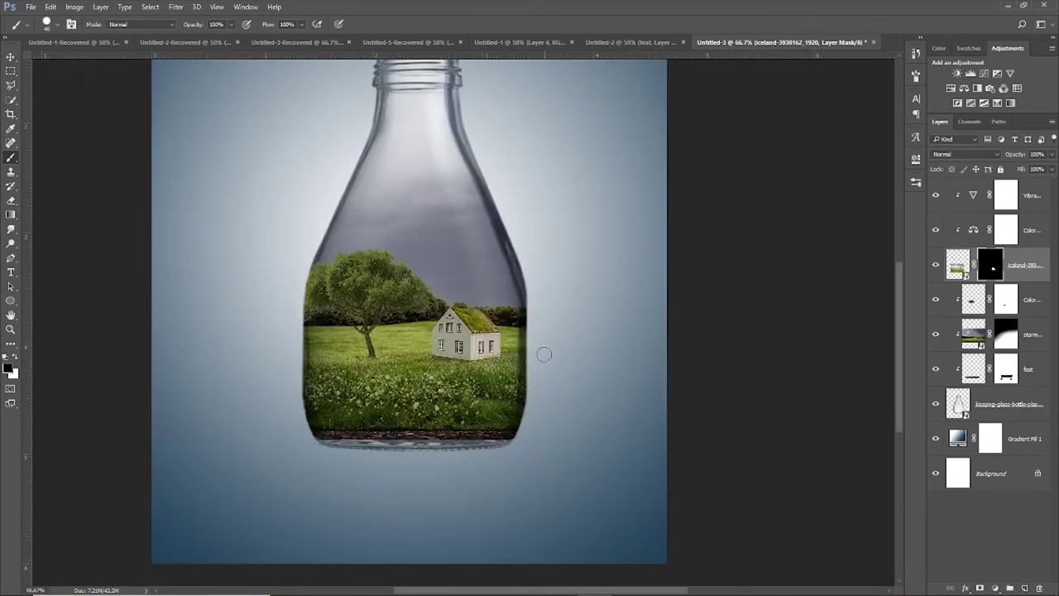
pyautogui.hotkey('ctrl', '-')
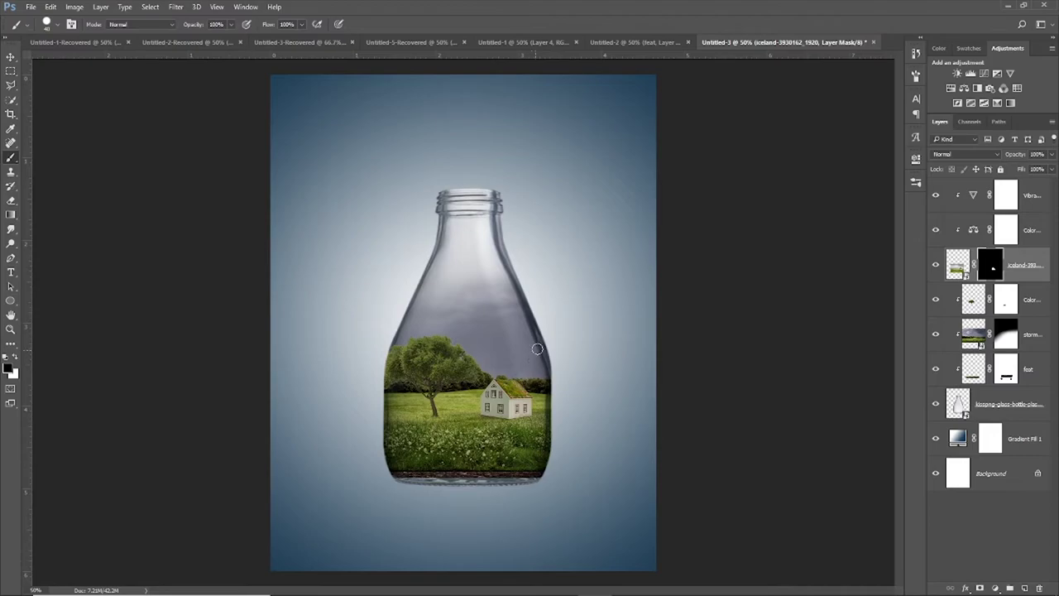
pyautogui.click(1026, 196)
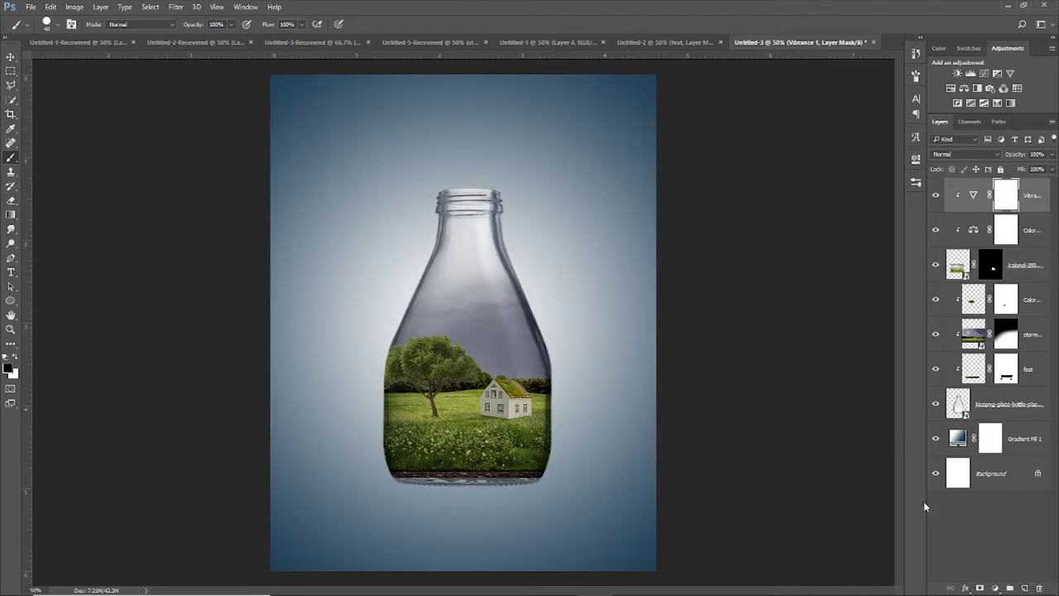
# On a new Layer 1, stamp a small white cloud with a shrunken cloud brush.
pyautogui.click(980, 586)
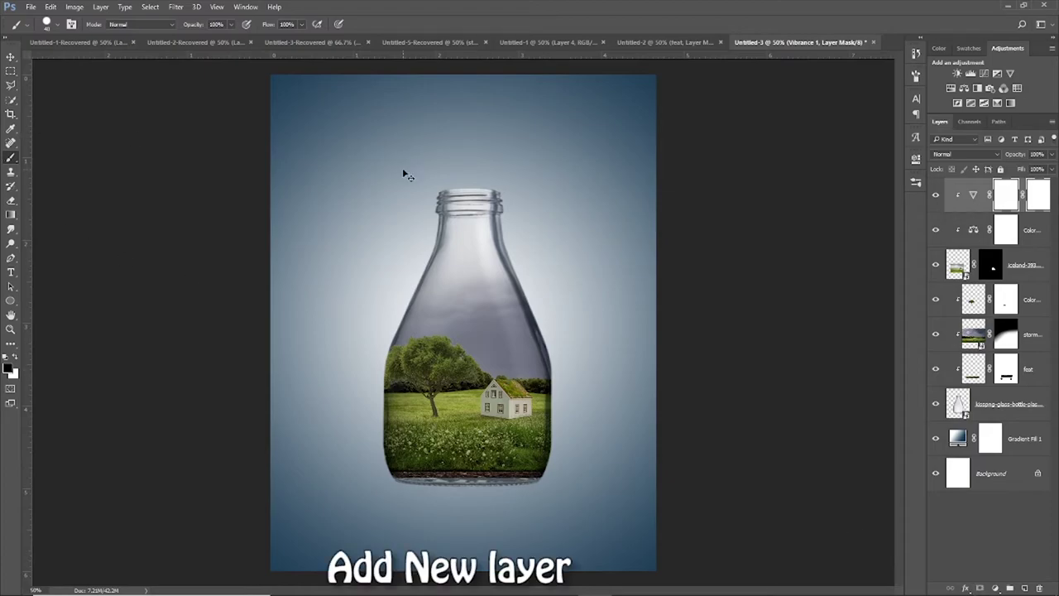
pyautogui.hotkey('ctrl', 'z')
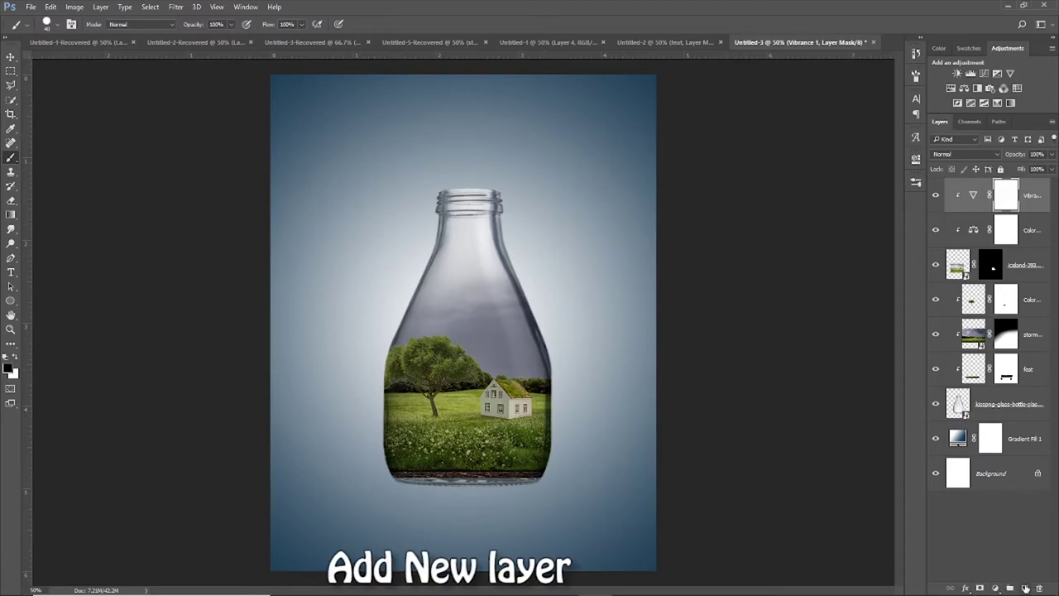
pyautogui.click(1024, 586)
pyautogui.click(47, 24)
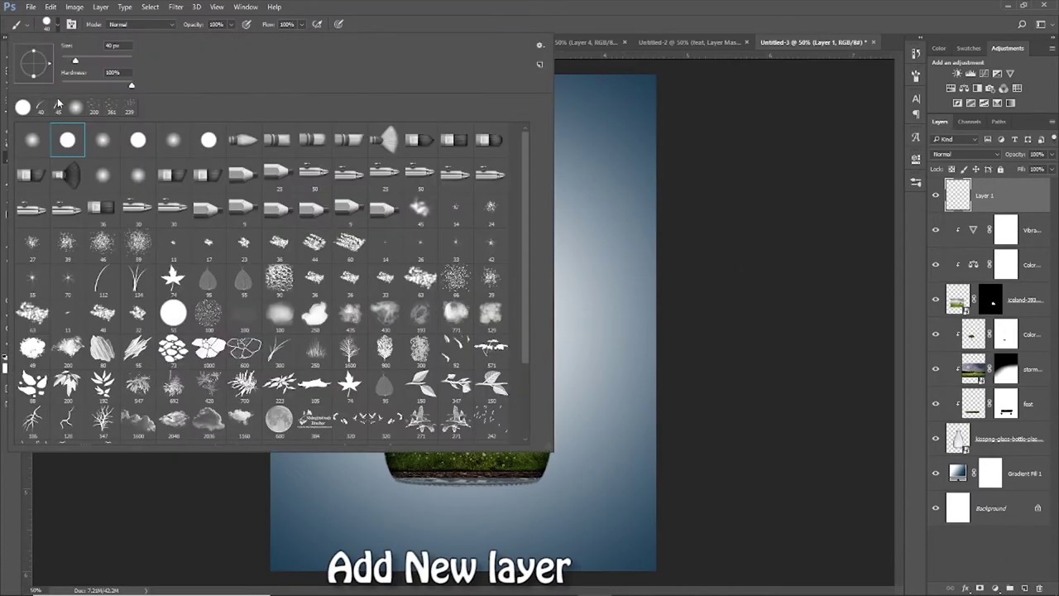
pyautogui.scroll(-1, 149, 331)
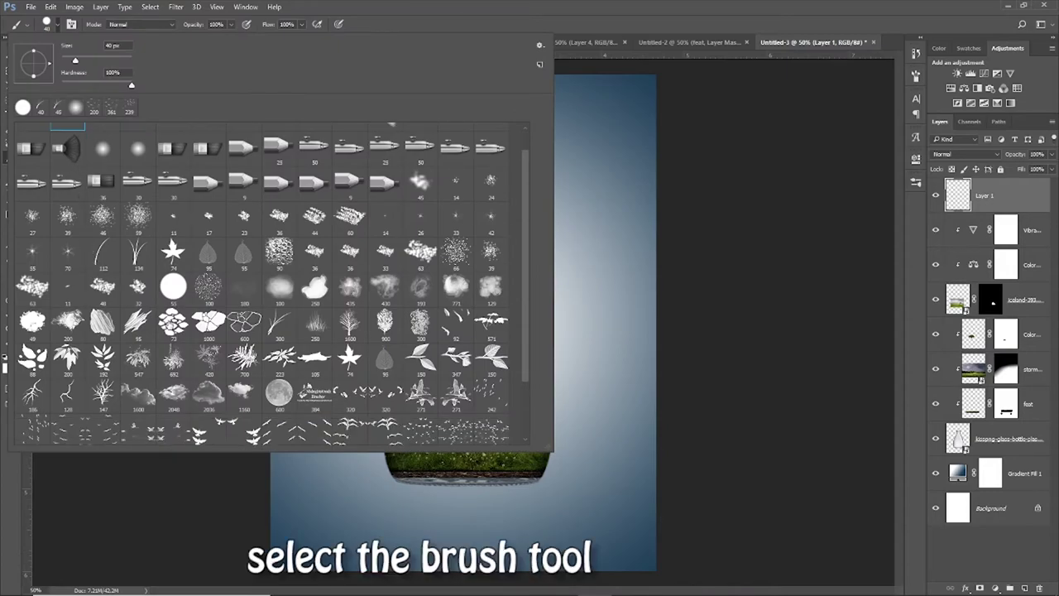
pyautogui.click(208, 396)
pyautogui.press('Return')
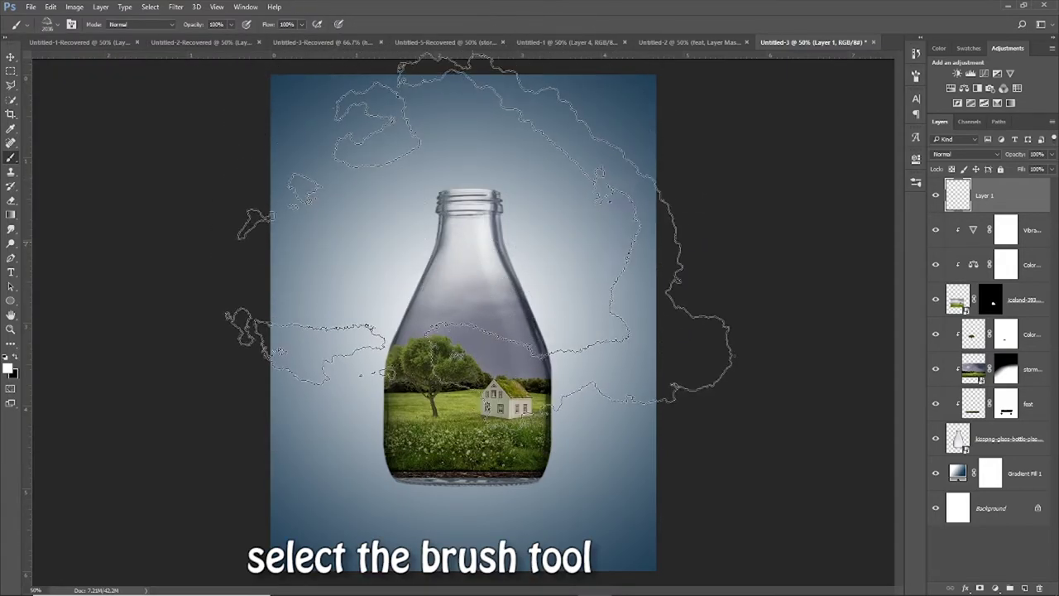
pyautogui.press('[')
pyautogui.press('[')
pyautogui.press('[')
pyautogui.press('[')
pyautogui.press('[')
pyautogui.press('[')
pyautogui.press('[')
pyautogui.press('[')
pyautogui.press('[')
pyautogui.press('[')
pyautogui.press('[')
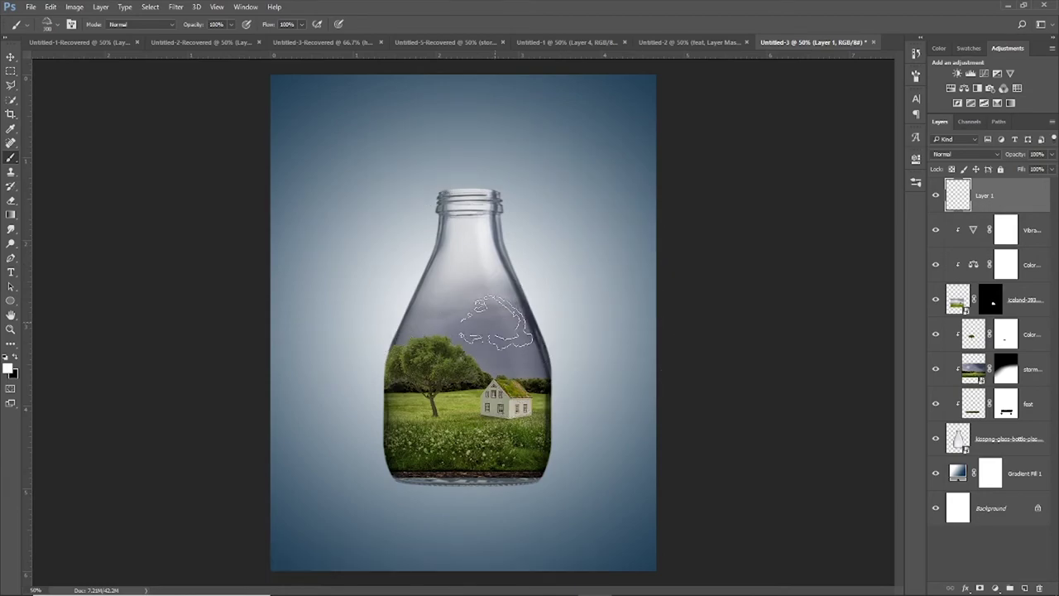
pyautogui.press('[')
pyautogui.press('[')
pyautogui.press('[')
pyautogui.press('[')
pyautogui.press('[')
pyautogui.press('[')
pyautogui.press('[')
pyautogui.press('[')
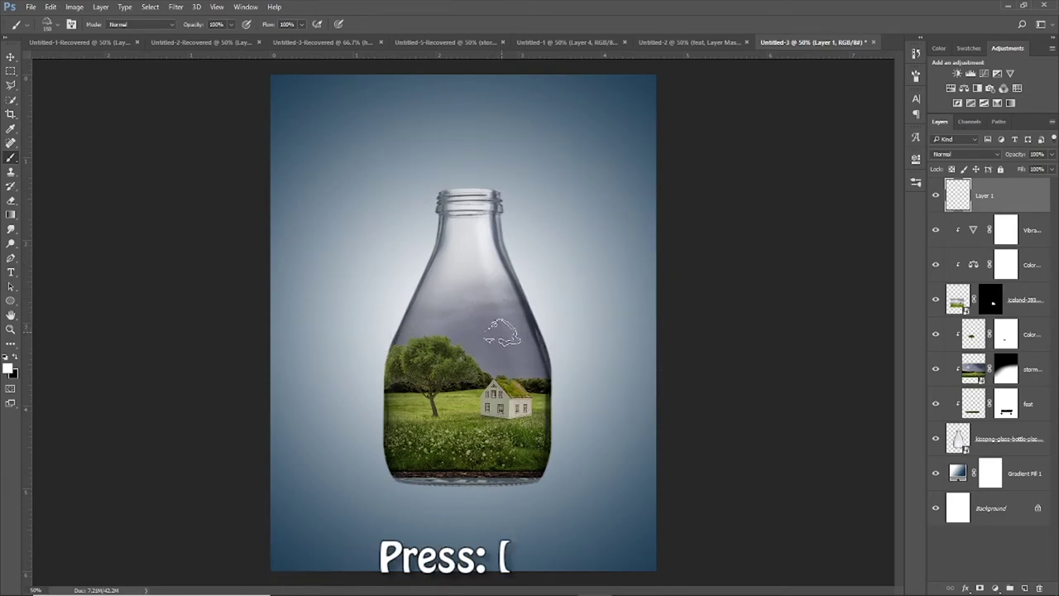
pyautogui.click(507, 337)
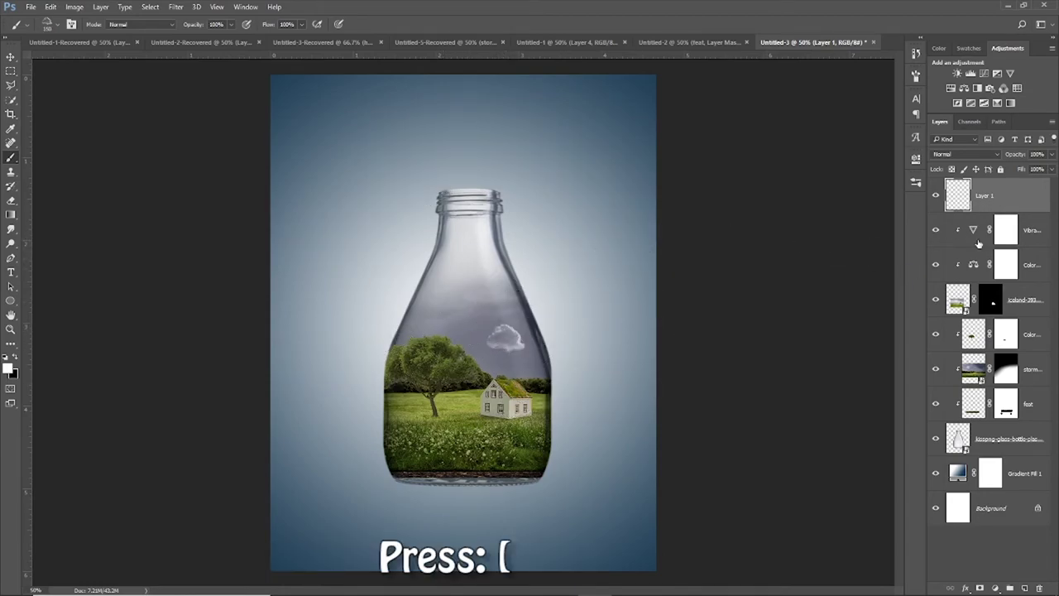
# Stamp a second cloud with a different, smaller cloud brush, then add an empty Layer 2.
pyautogui.click(49, 25)
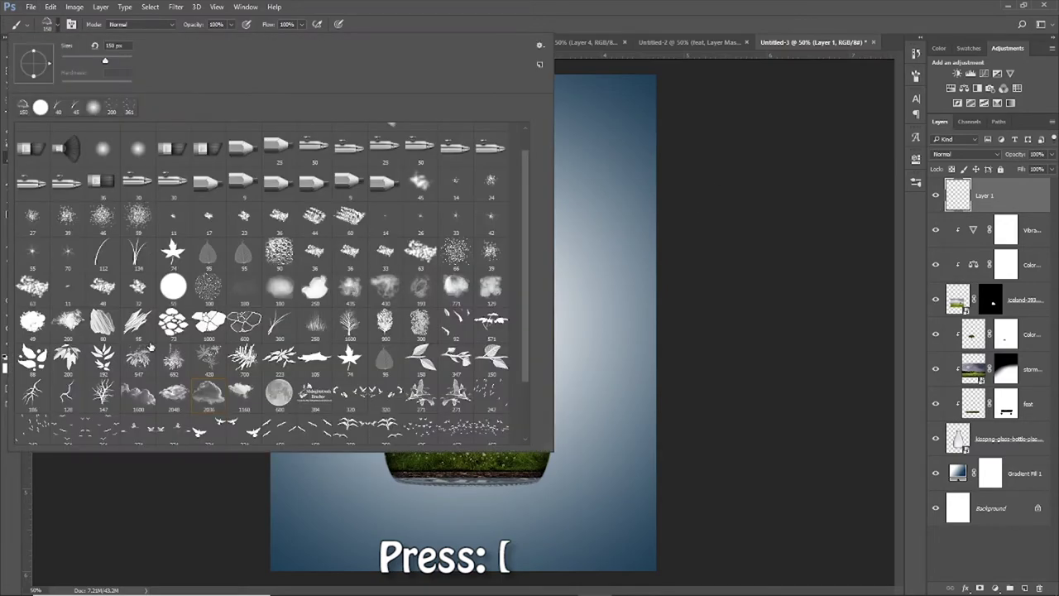
pyautogui.doubleClick(208, 390)
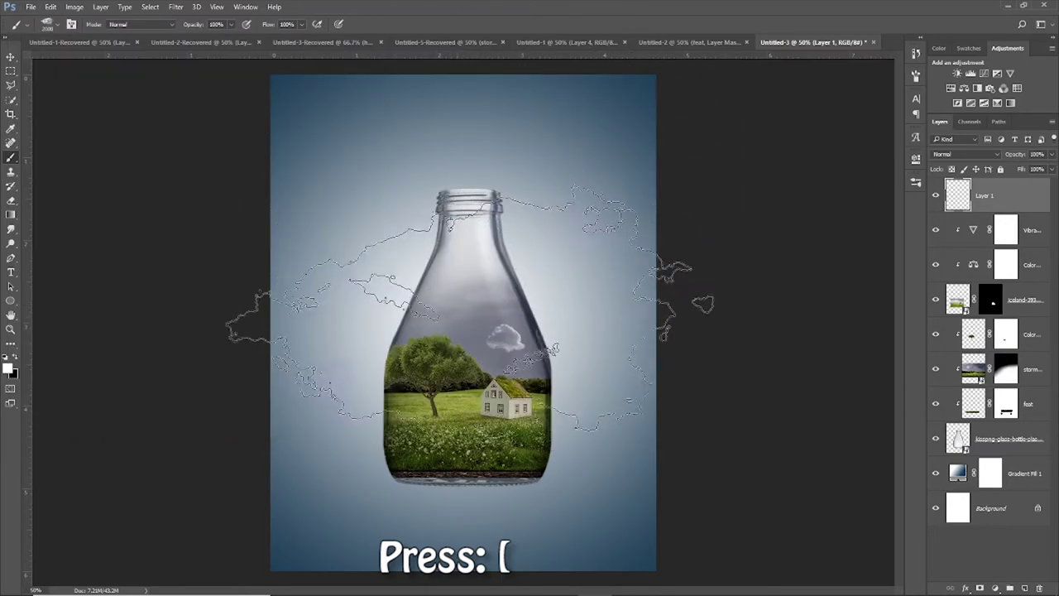
pyautogui.press('[')
pyautogui.press('[')
pyautogui.press('[')
pyautogui.press('[')
pyautogui.press('[')
pyautogui.press('[')
pyautogui.press('[')
pyautogui.press('[')
pyautogui.press('[')
pyautogui.press('[')
pyautogui.press('[')
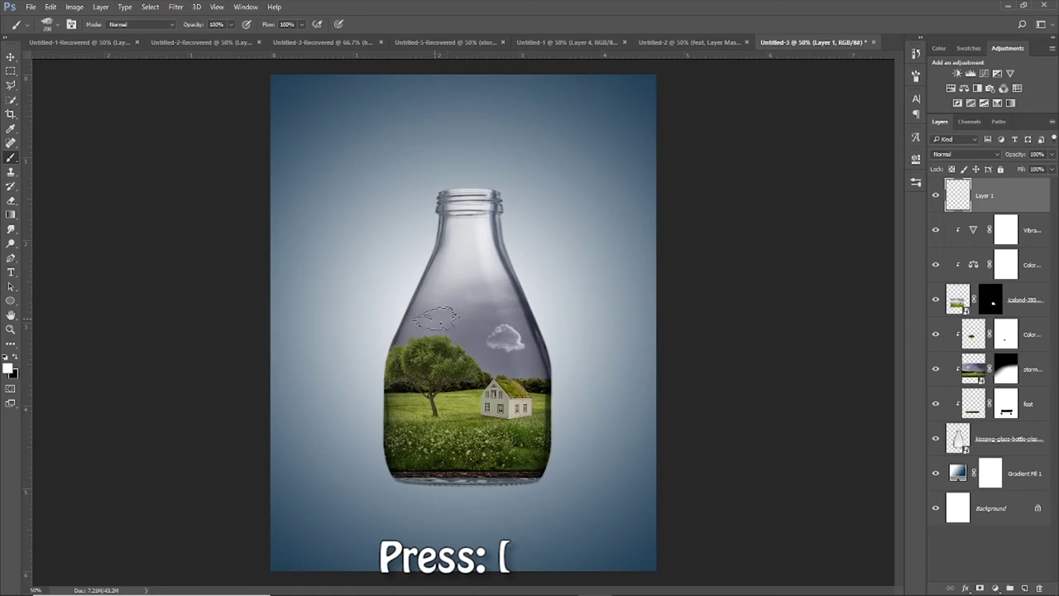
pyautogui.press('[')
pyautogui.press('[')
pyautogui.press('[')
pyautogui.press('[')
pyautogui.press('[')
pyautogui.click(437, 319)
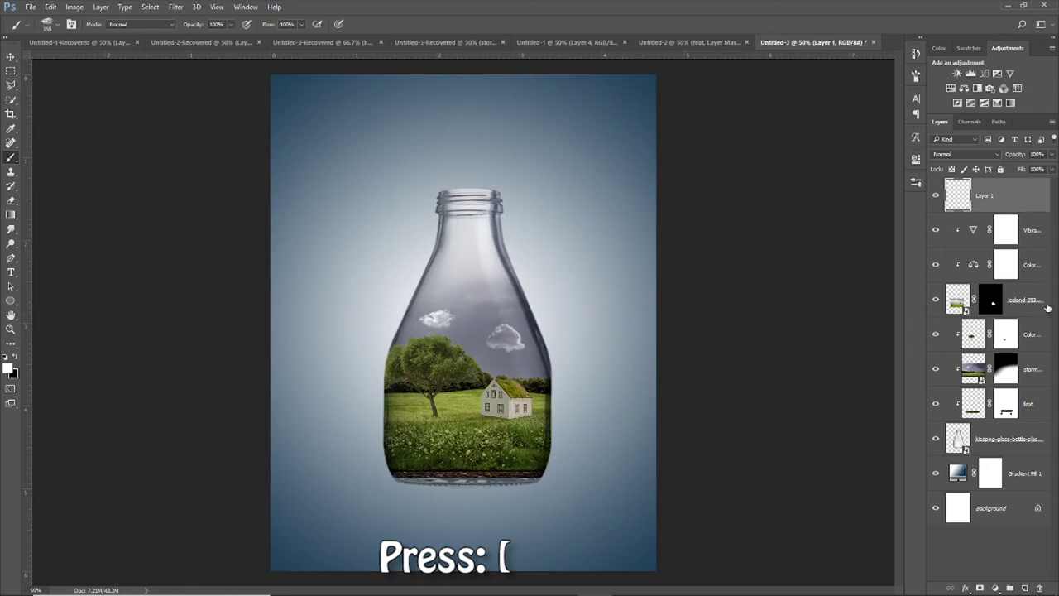
pyautogui.click(1026, 588)
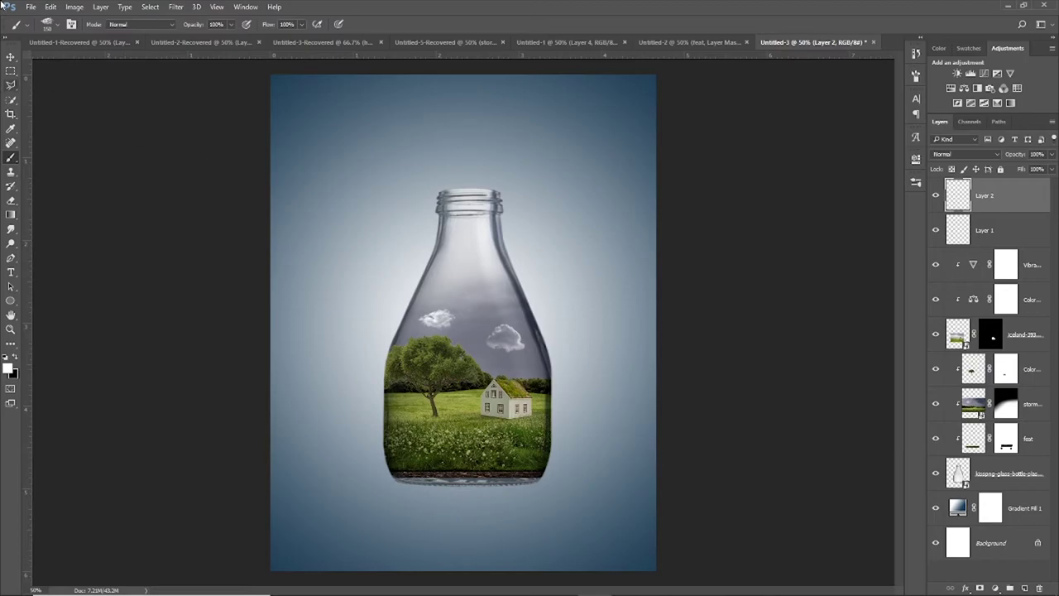
# Choose a flock-of-birds brush with black as the painting colour.
pyautogui.click(50, 24)
pyautogui.scroll(-2, 157, 355)
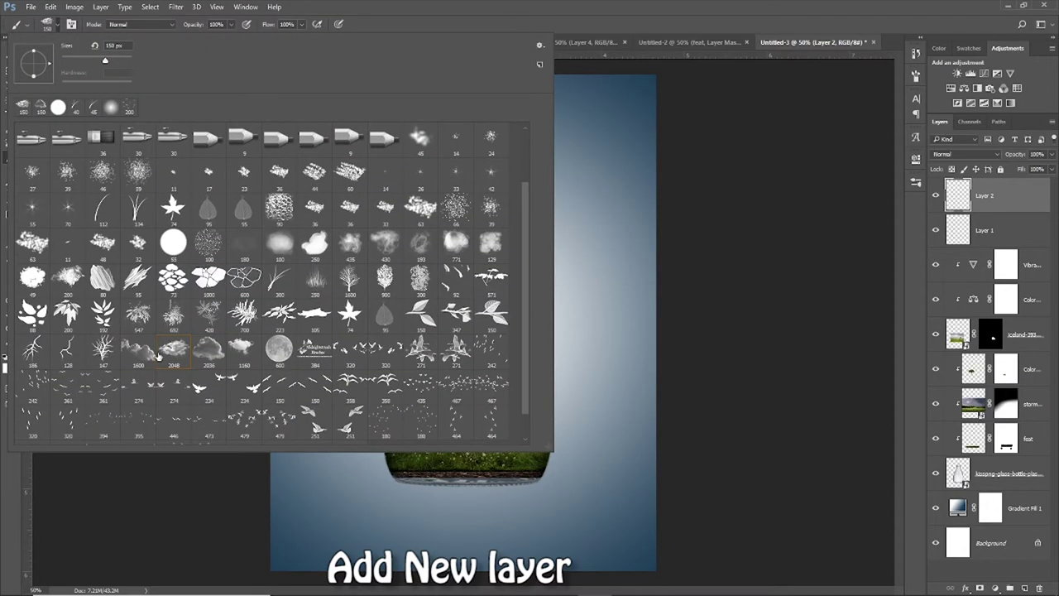
pyautogui.click(23, 393)
pyautogui.press('Return')
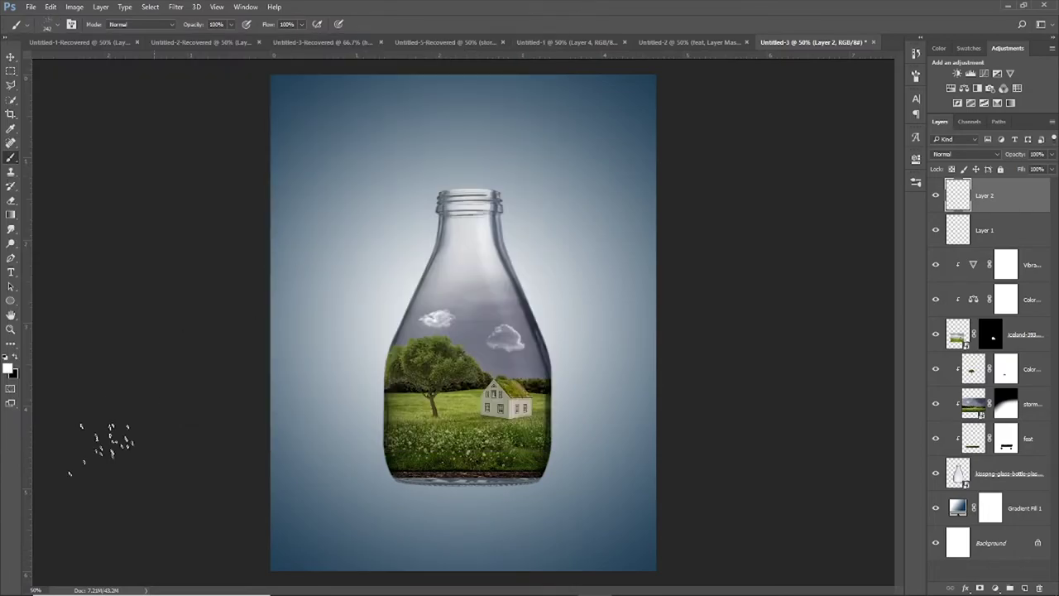
pyautogui.click(16, 358)
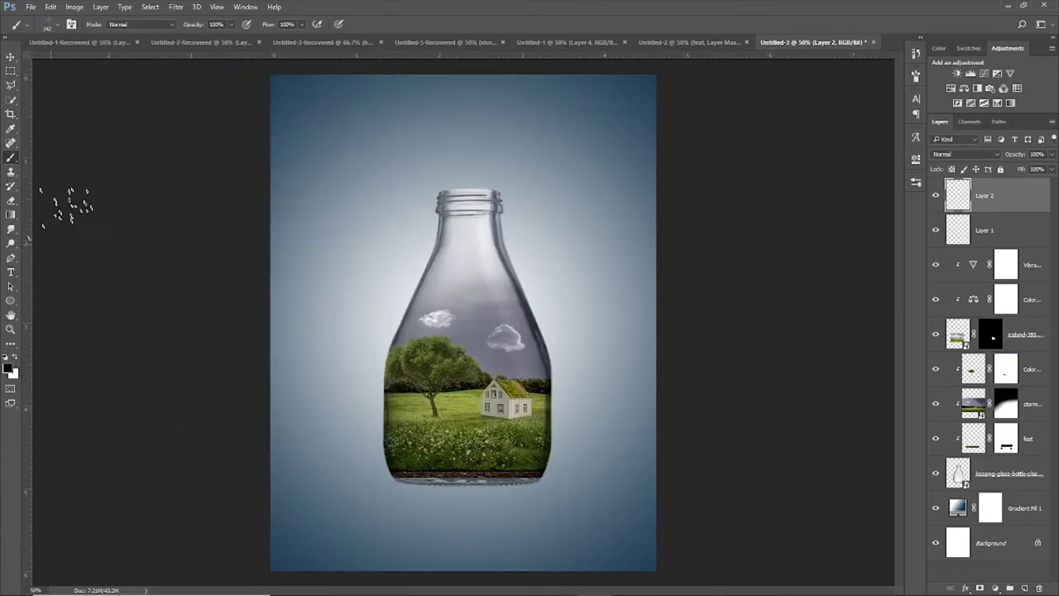
# Rotate the bird brush tip to 55° and paint a flock above the bottle neck.
pyautogui.click(71, 24)
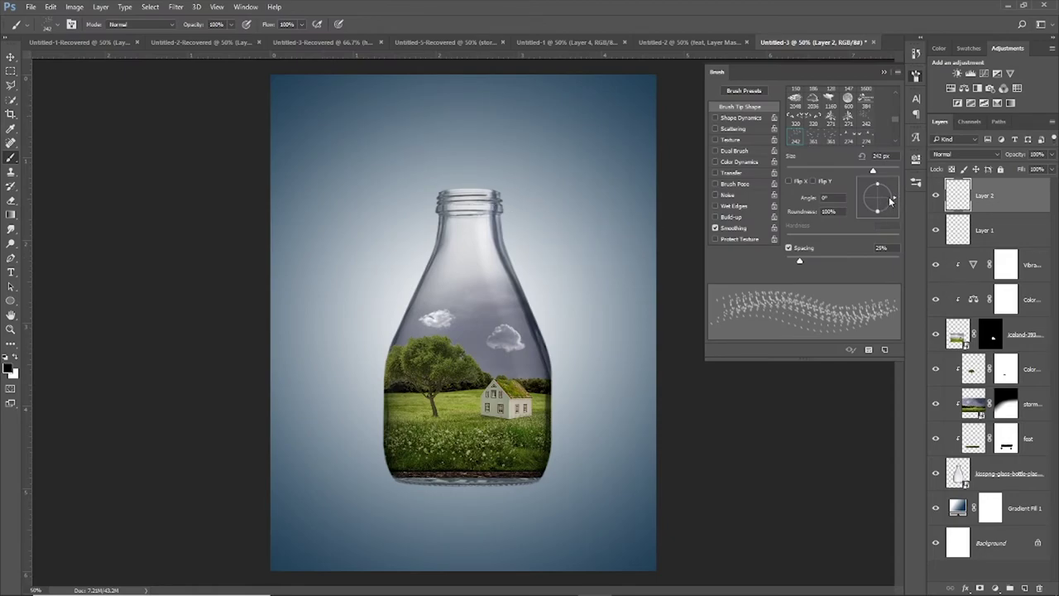
pyautogui.moveTo(892, 200); pyautogui.dragTo(882, 183)
pyautogui.click(531, 188)
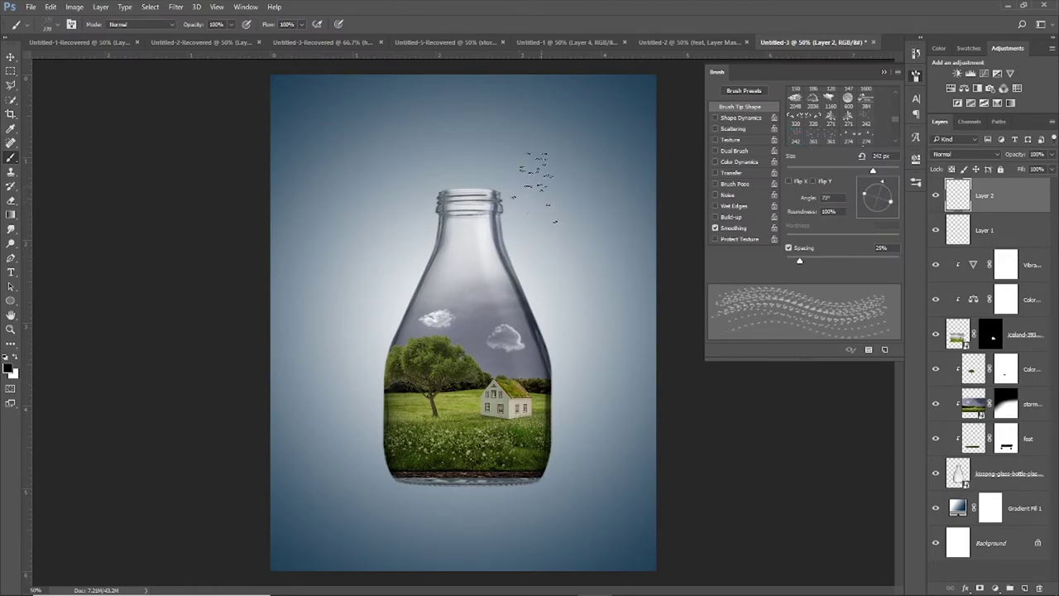
pyautogui.hotkey('ctrl', 'z')
pyautogui.moveTo(882, 183); pyautogui.dragTo(886, 187)
pyautogui.click(449, 146)
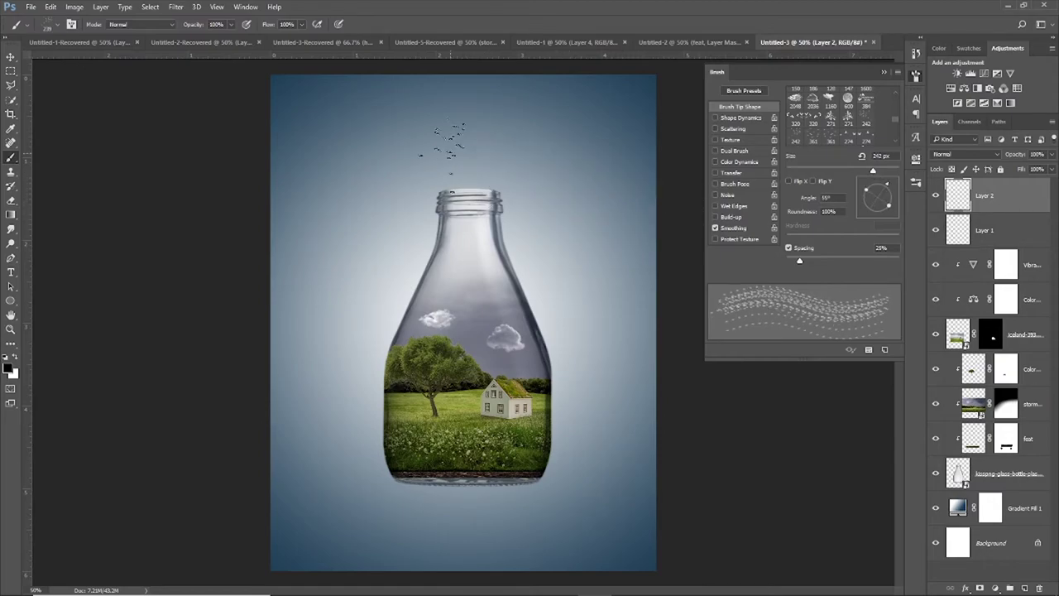
pyautogui.press('F5')
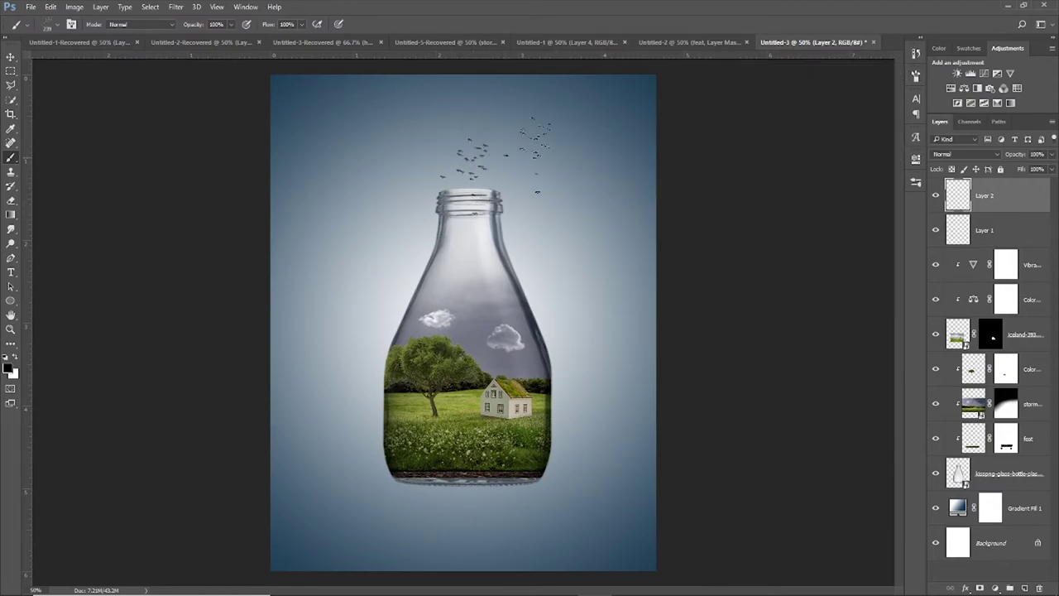
# Add Layer 3 with a shrunken bird-flock brush for birds in the bottle's sky.
pyautogui.click(1024, 589)
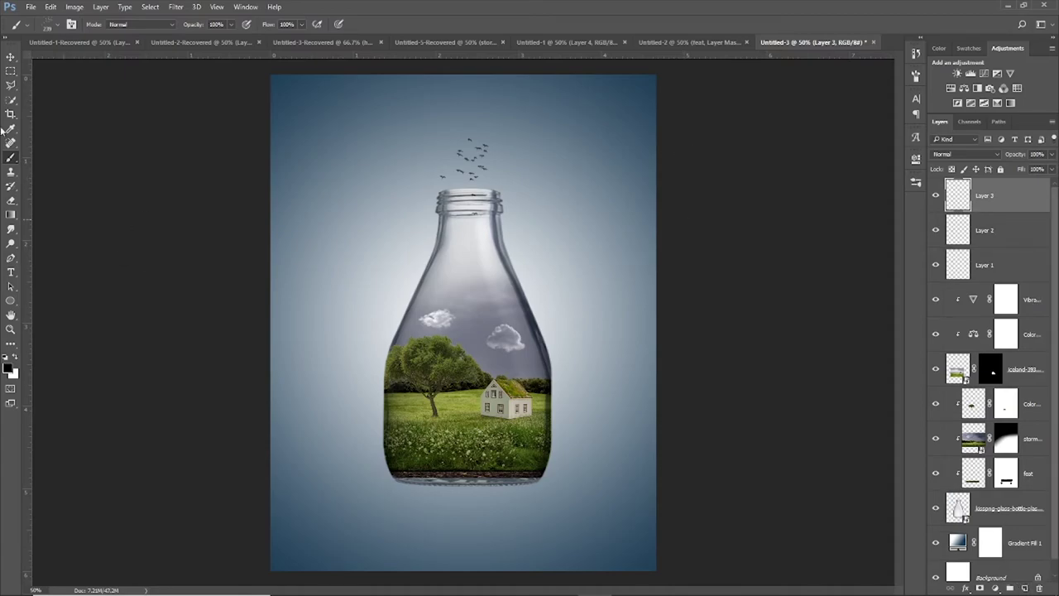
pyautogui.click(48, 25)
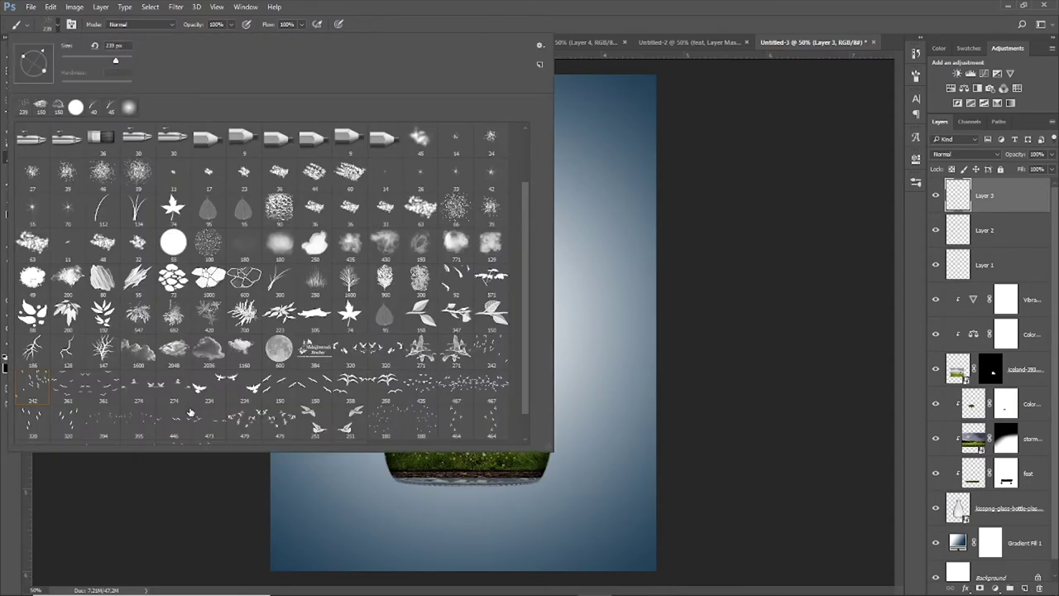
pyautogui.doubleClick(97, 401)
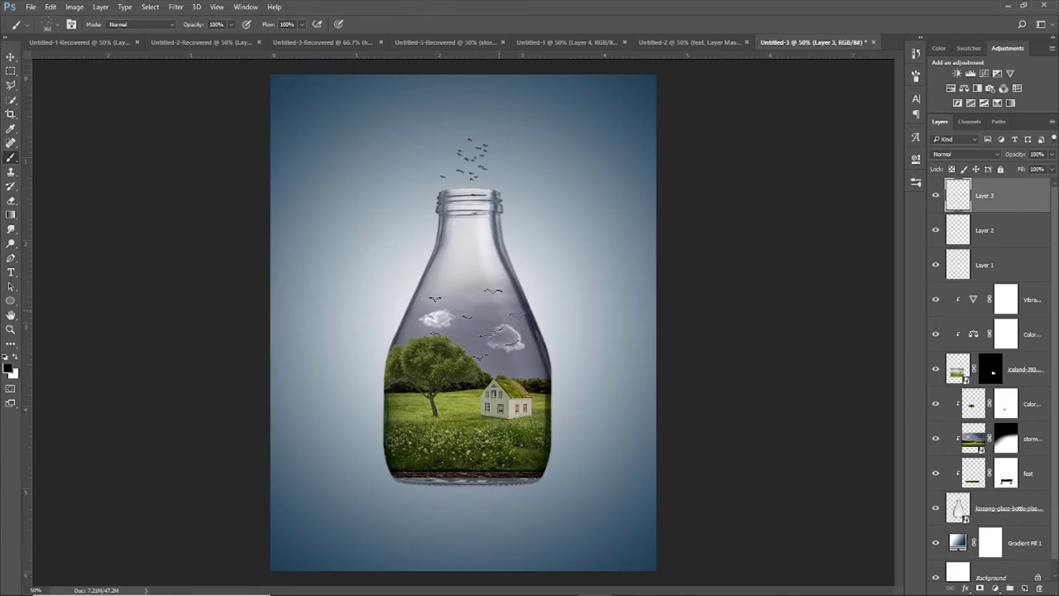
pyautogui.press('[')
pyautogui.press('[')
pyautogui.press('[')
# Add Layer 4 with a different, smaller bird brush for a flock left of the neck.
pyautogui.click(1026, 589)
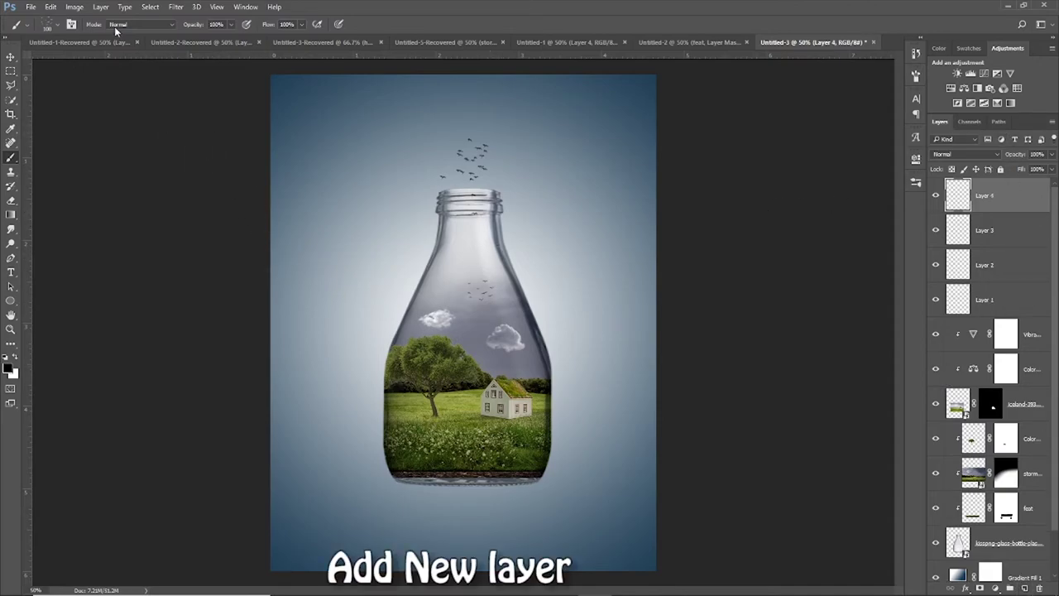
pyautogui.click(56, 25)
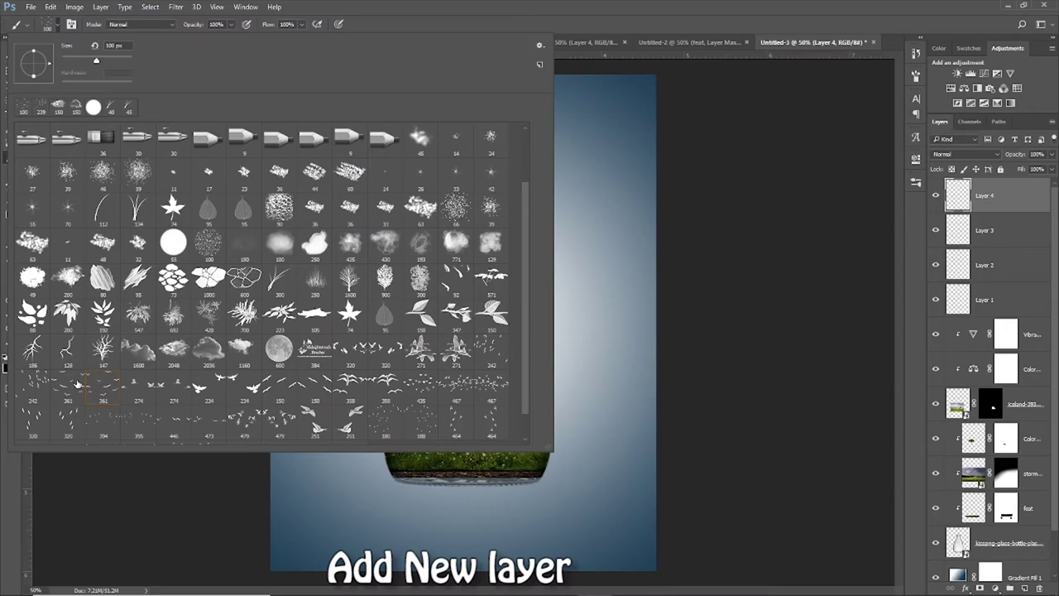
pyautogui.doubleClick(77, 384)
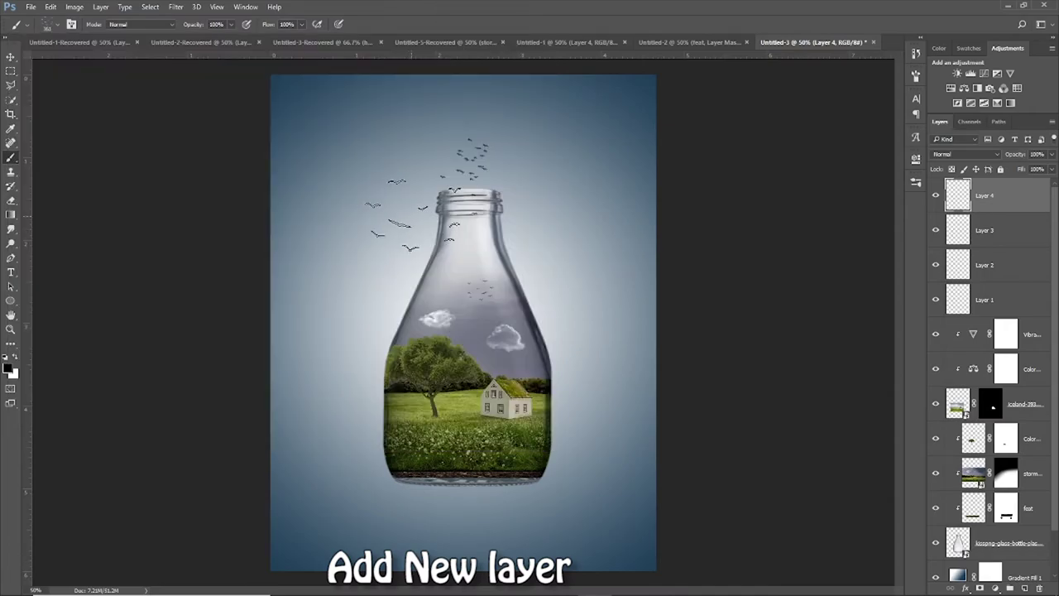
pyautogui.press('[')
pyautogui.press('[')
pyautogui.press('[')
pyautogui.press('[')
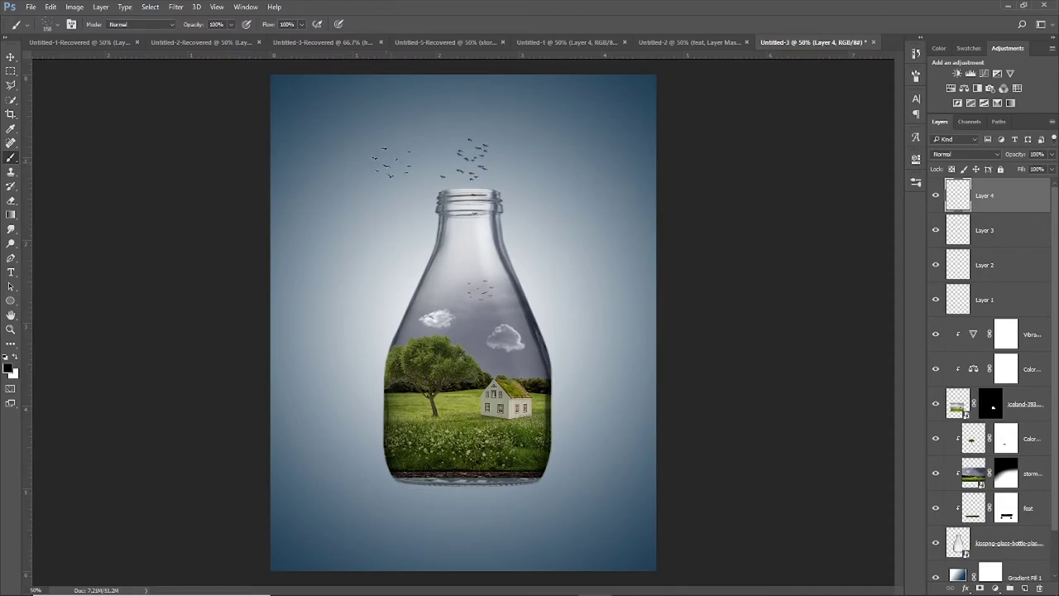
# Duplicate the bottle layer to the top in Multiply at 81% opacity, with empty Layer 5 above.
pyautogui.scroll(-2, 993, 457)
pyautogui.click(998, 500)
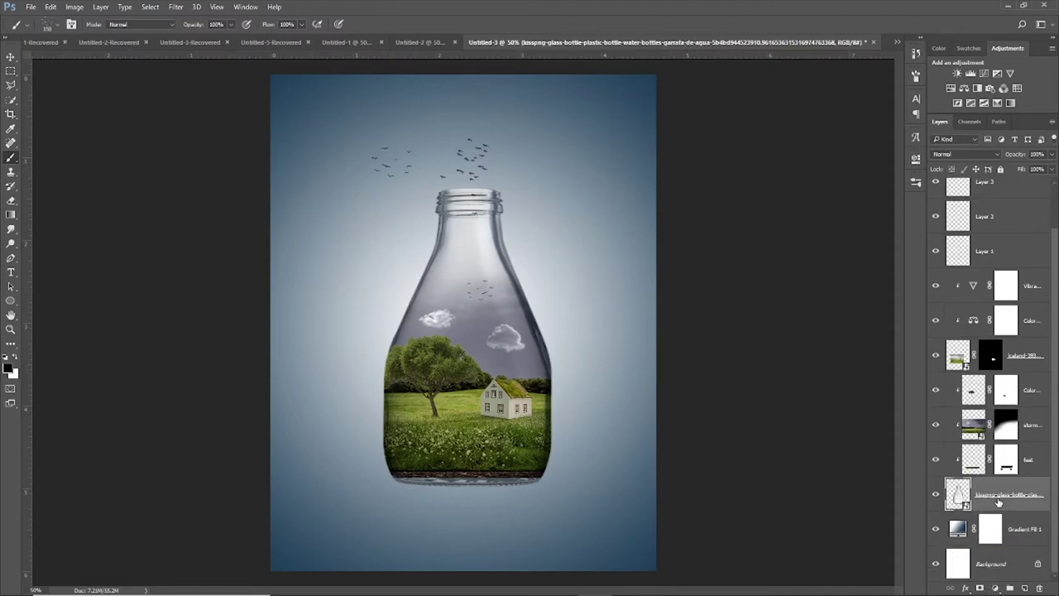
pyautogui.hotkey('ctrl', 'j')
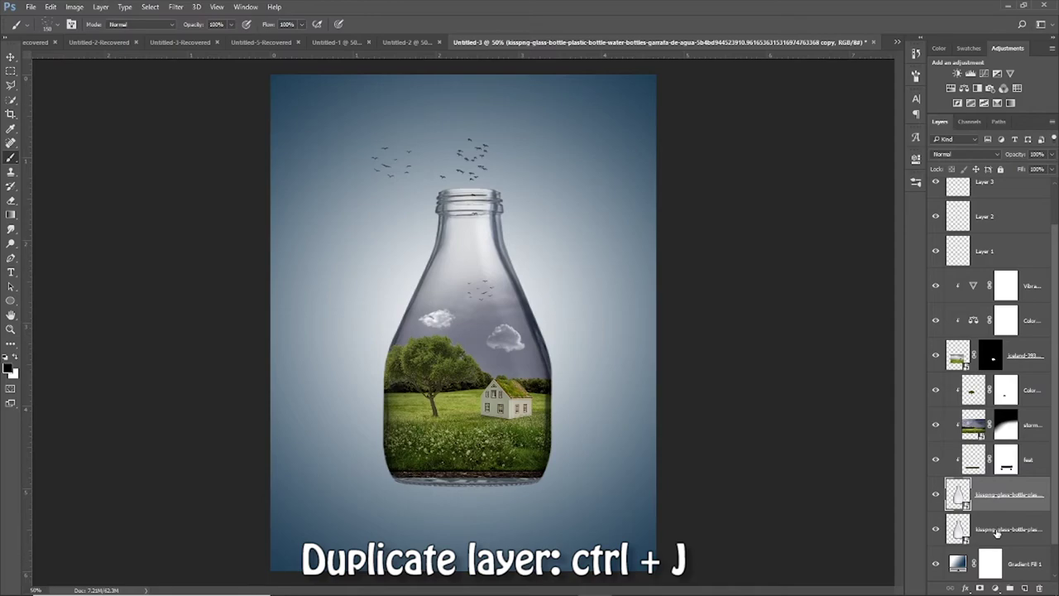
pyautogui.moveTo(997, 533)
pyautogui.mouseDown()
pyautogui.moveTo(976, 176)
pyautogui.moveTo(992, 192)
pyautogui.mouseUp()
pyautogui.click(966, 154)
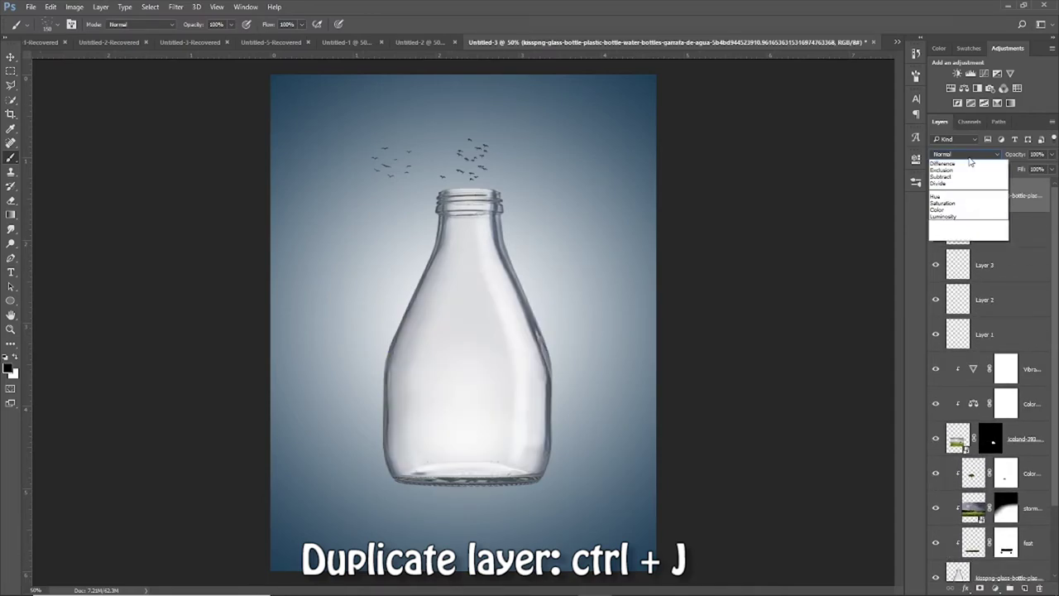
pyautogui.click(963, 190)
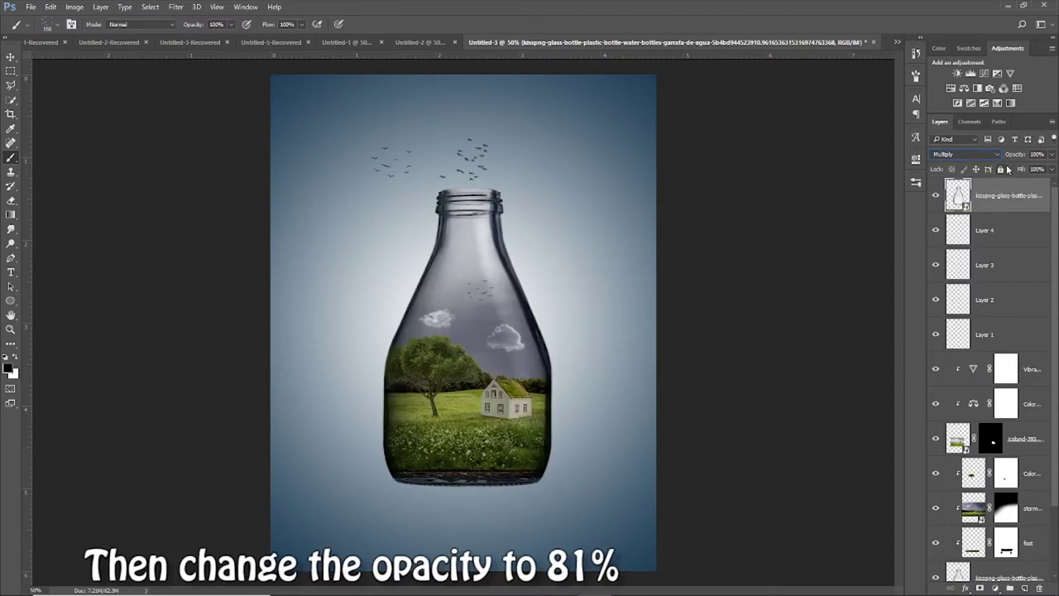
pyautogui.moveTo(1019, 157); pyautogui.dragTo(1010, 158)
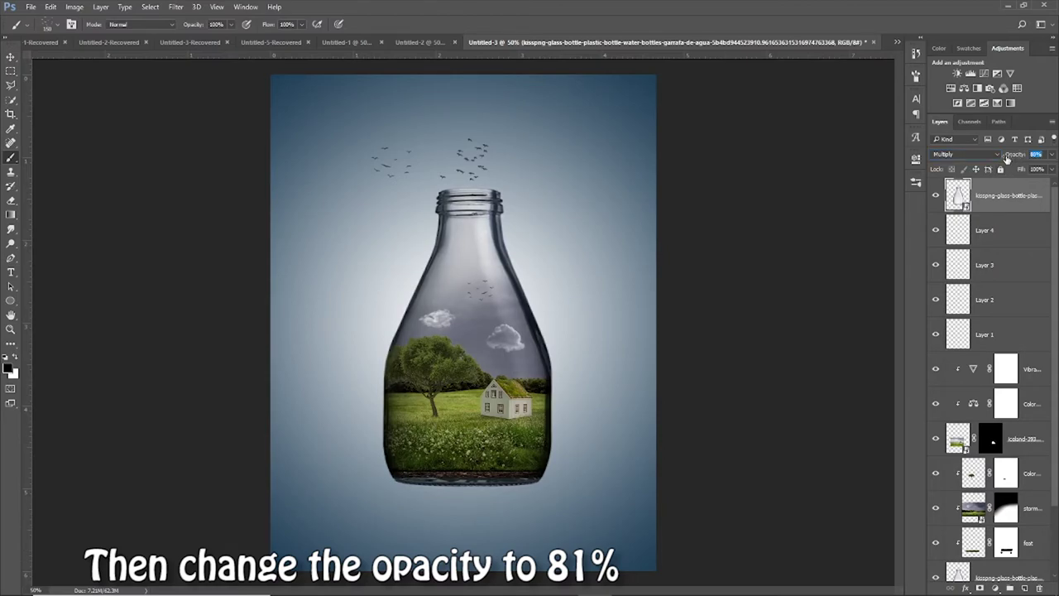
pyautogui.click(1024, 587)
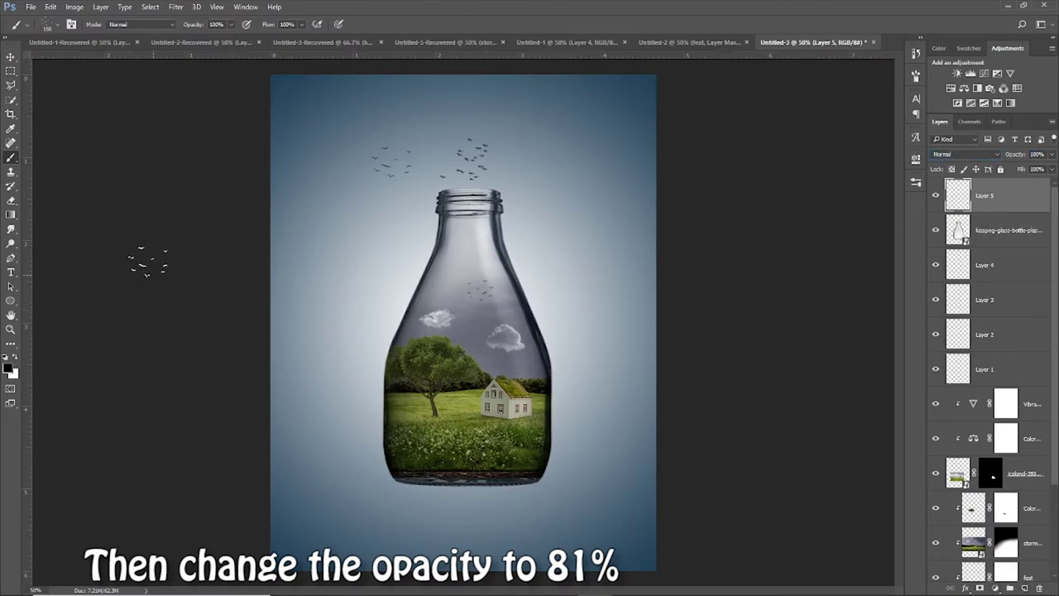
# Paint a white highlight down the bottle's right side with a soft round brush at 82%.
pyautogui.click(46, 24)
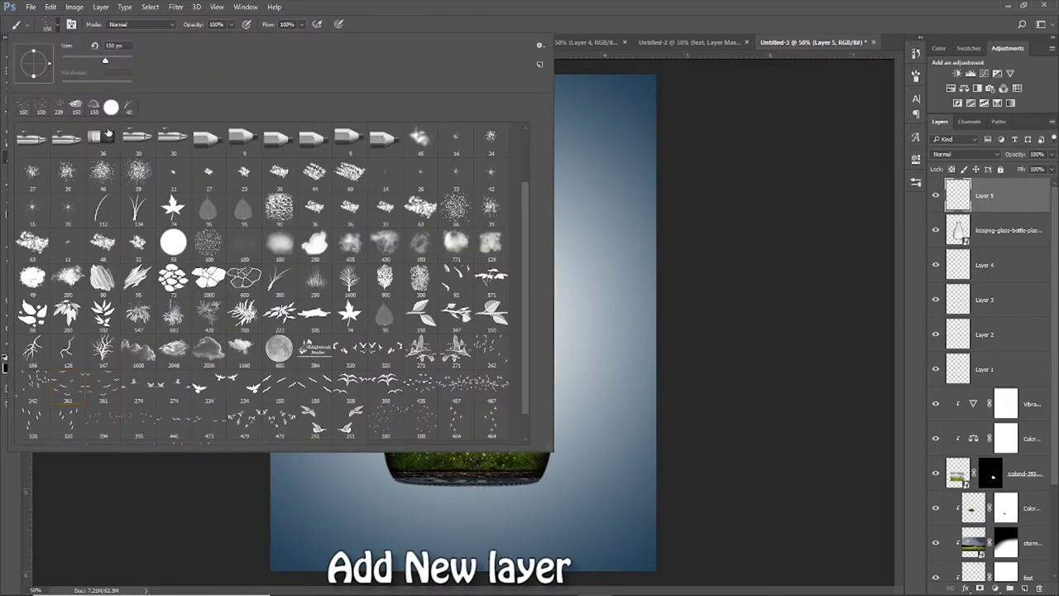
pyautogui.scroll(2, 107, 132)
pyautogui.scroll(1, 108, 132)
pyautogui.click(465, 18)
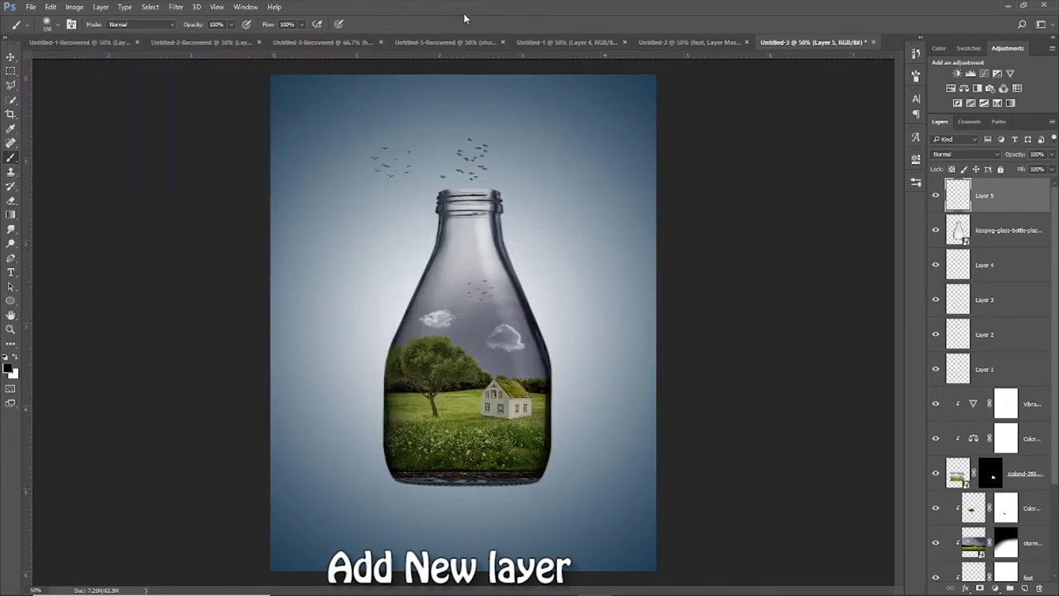
pyautogui.click(17, 357)
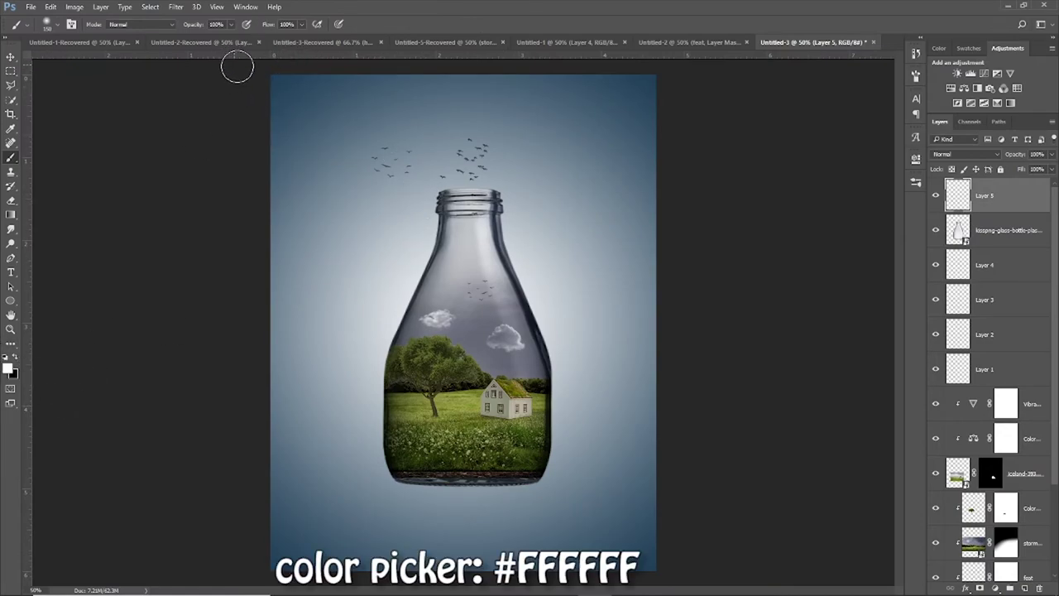
pyautogui.moveTo(203, 24); pyautogui.dragTo(195, 29)
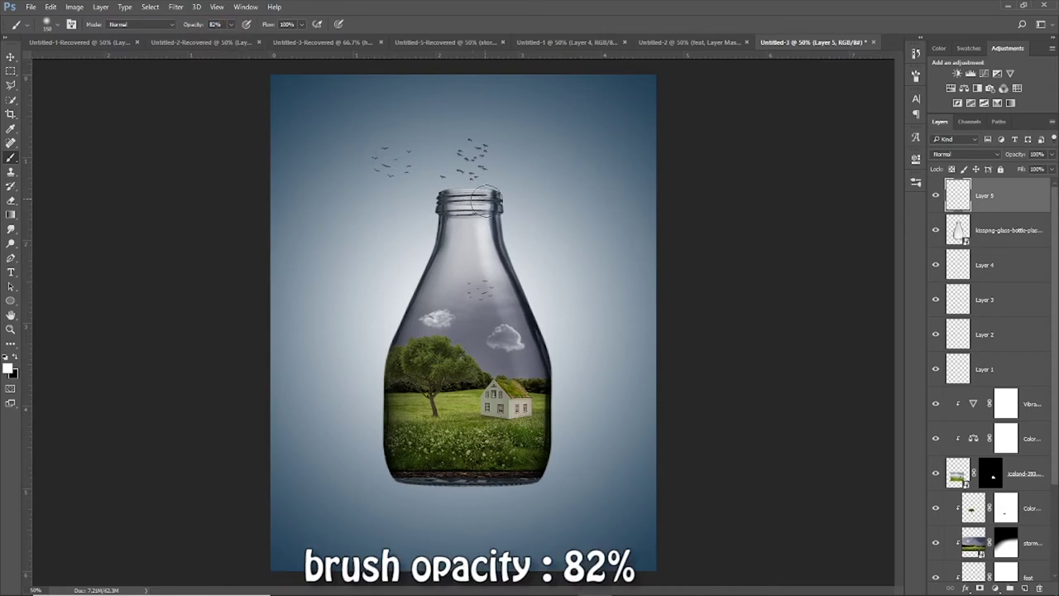
pyautogui.moveTo(478, 206)
pyautogui.mouseDown()
pyautogui.moveTo(523, 349)
pyautogui.moveTo(525, 462)
pyautogui.mouseUp()
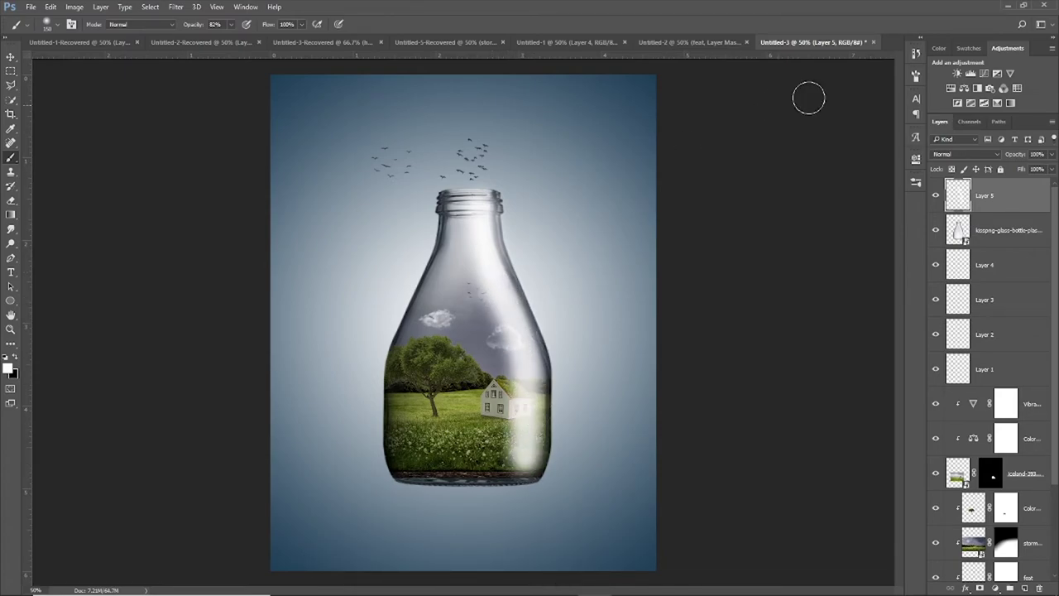
# Blend the highlight layer in Overlay mode at 55% opacity.
pyautogui.click(951, 156)
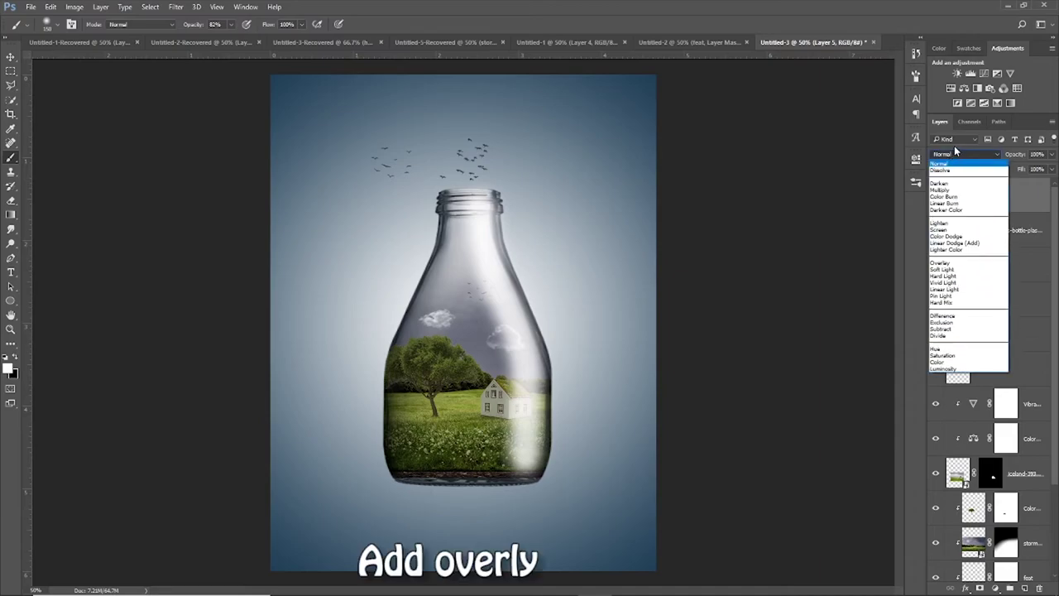
pyautogui.click(957, 265)
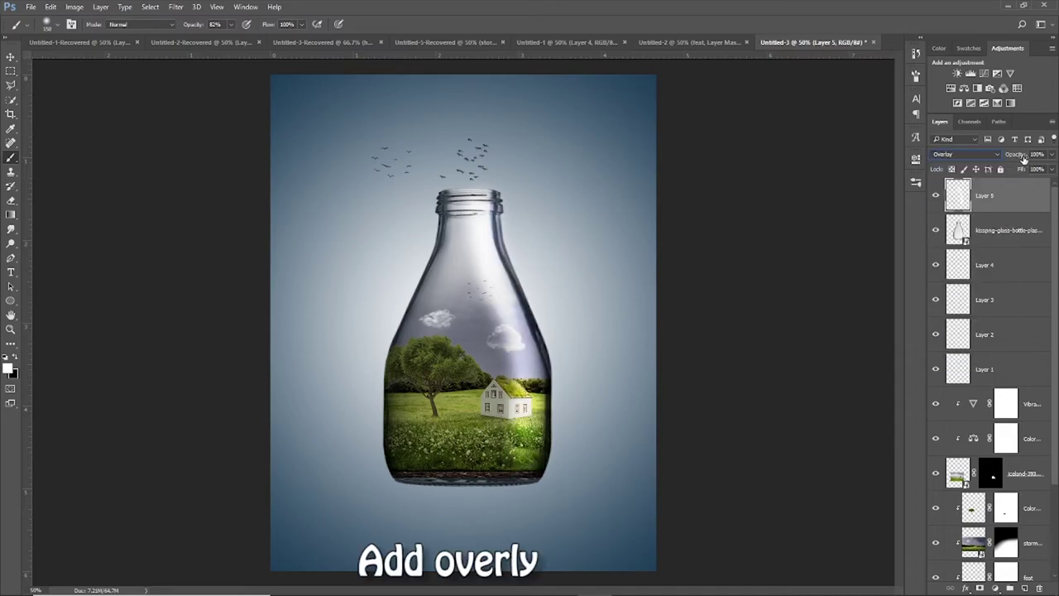
pyautogui.moveTo(1024, 158); pyautogui.dragTo(1009, 170)
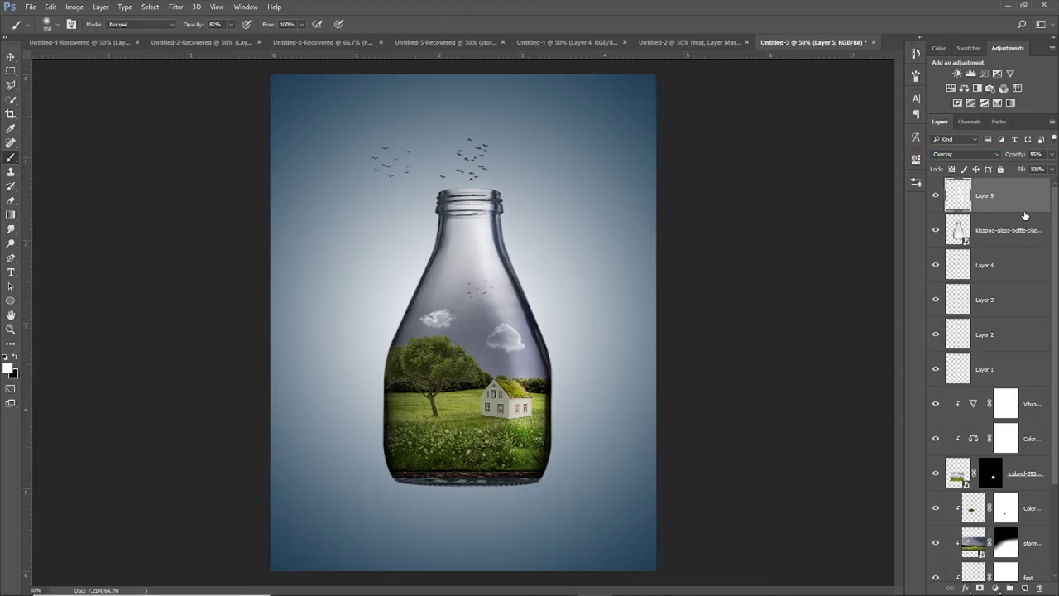
pyautogui.click(1030, 232)
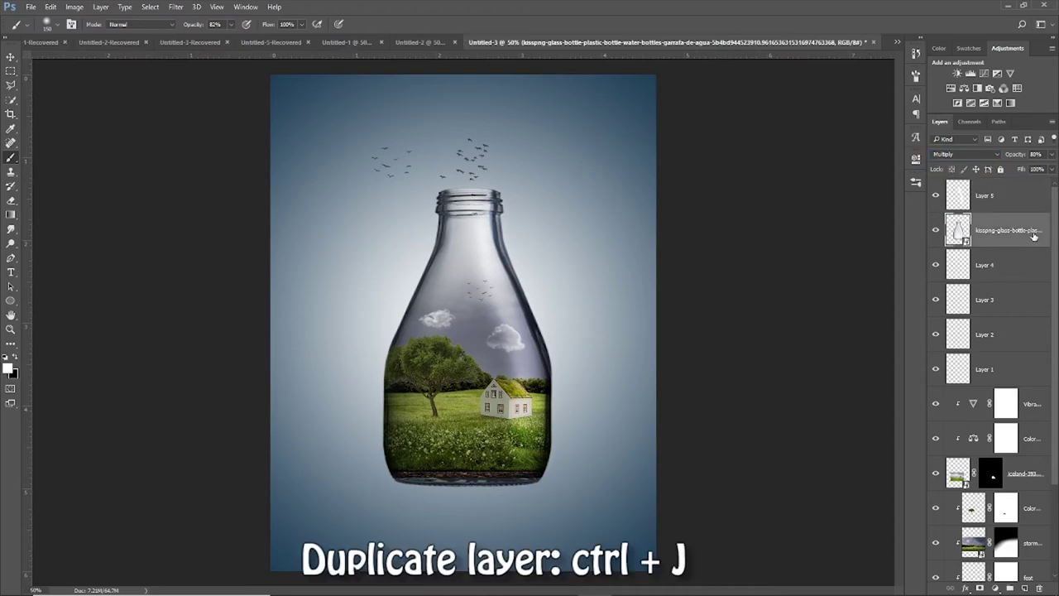
# Duplicate the Multiply bottle copy at 50% opacity and mask it off along the bottle's edges.
pyautogui.hotkey('ctrl', 'j')
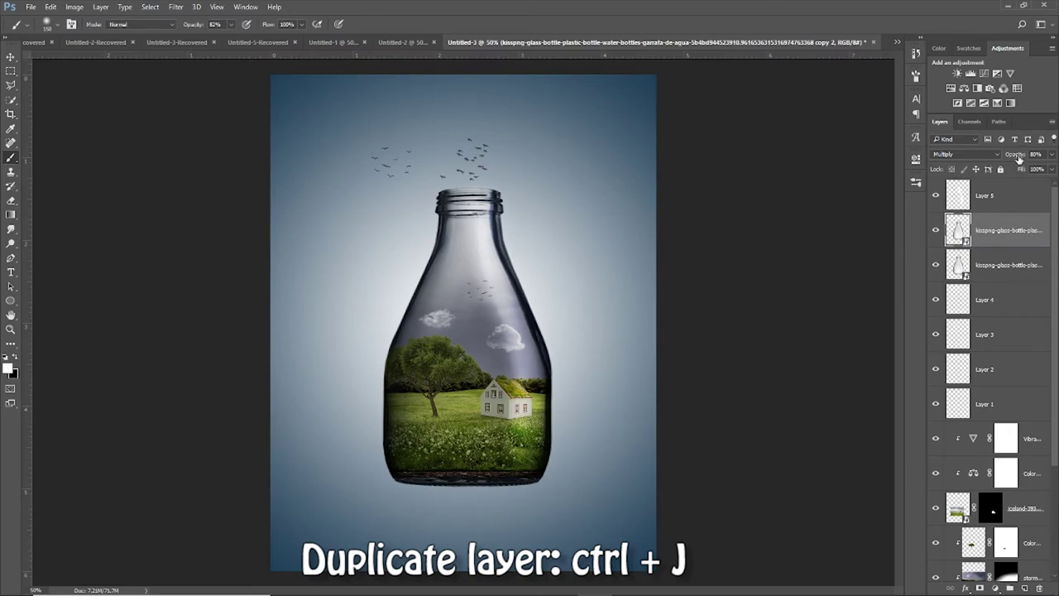
pyautogui.moveTo(1018, 159); pyautogui.dragTo(989, 159)
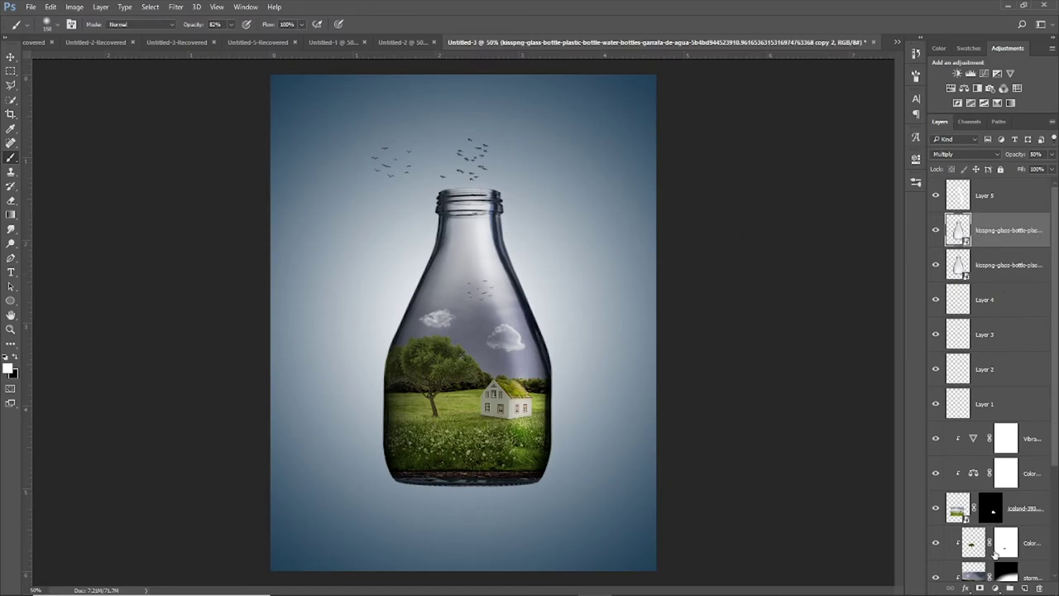
pyautogui.click(980, 587)
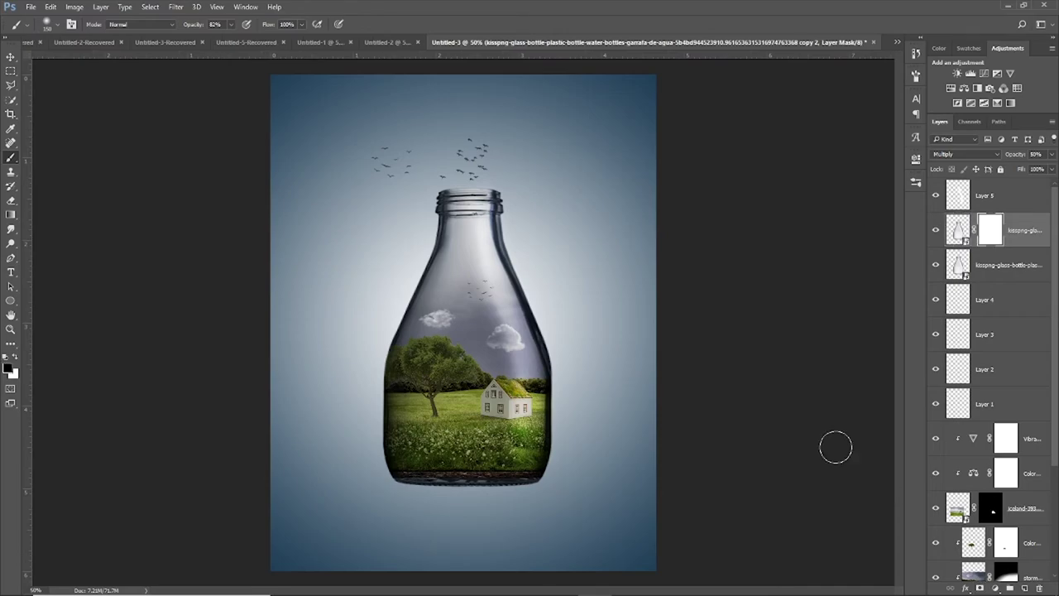
pyautogui.press('x')
pyautogui.moveTo(457, 207); pyautogui.dragTo(405, 447)
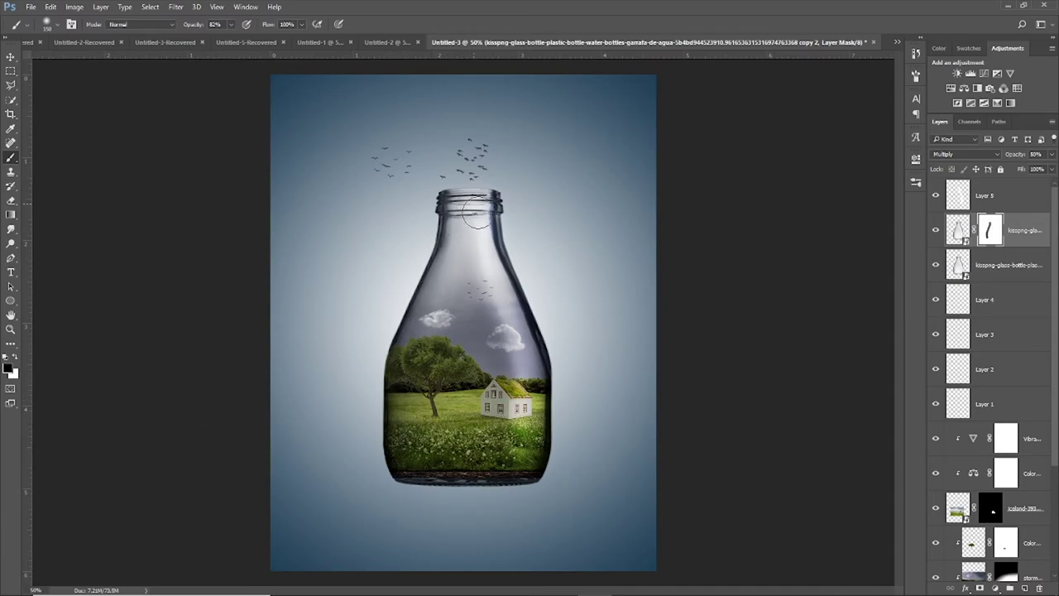
pyautogui.moveTo(473, 209)
pyautogui.mouseDown()
pyautogui.moveTo(521, 353)
pyautogui.moveTo(539, 476)
pyautogui.mouseUp()
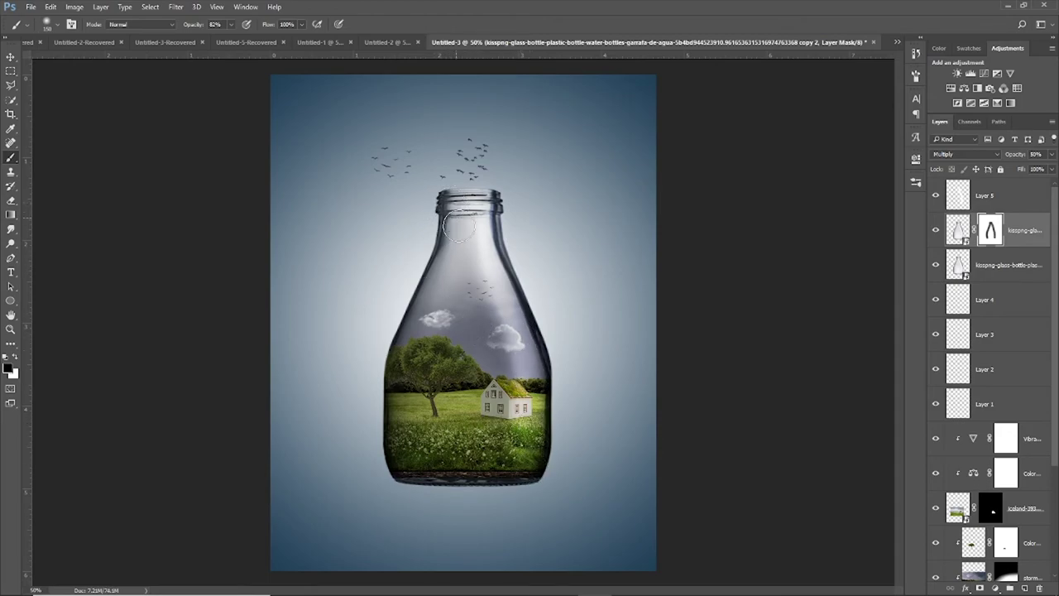
pyautogui.moveTo(419, 354)
pyautogui.mouseDown()
pyautogui.moveTo(397, 434)
pyautogui.moveTo(414, 476)
pyautogui.mouseUp()
pyautogui.hotkey('ctrl', '-')
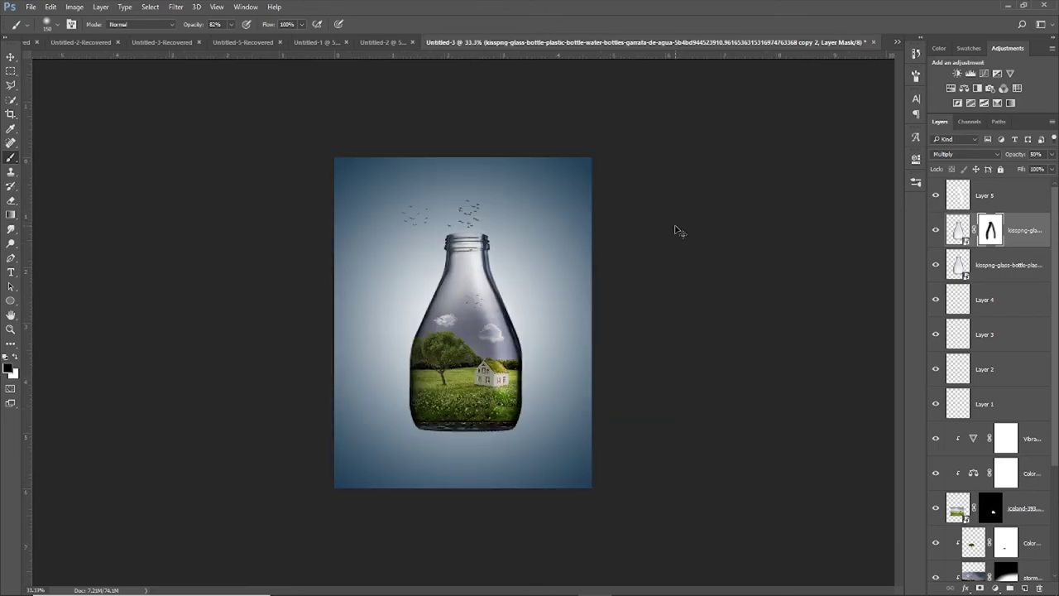
pyautogui.hotkey('ctrl', '+')
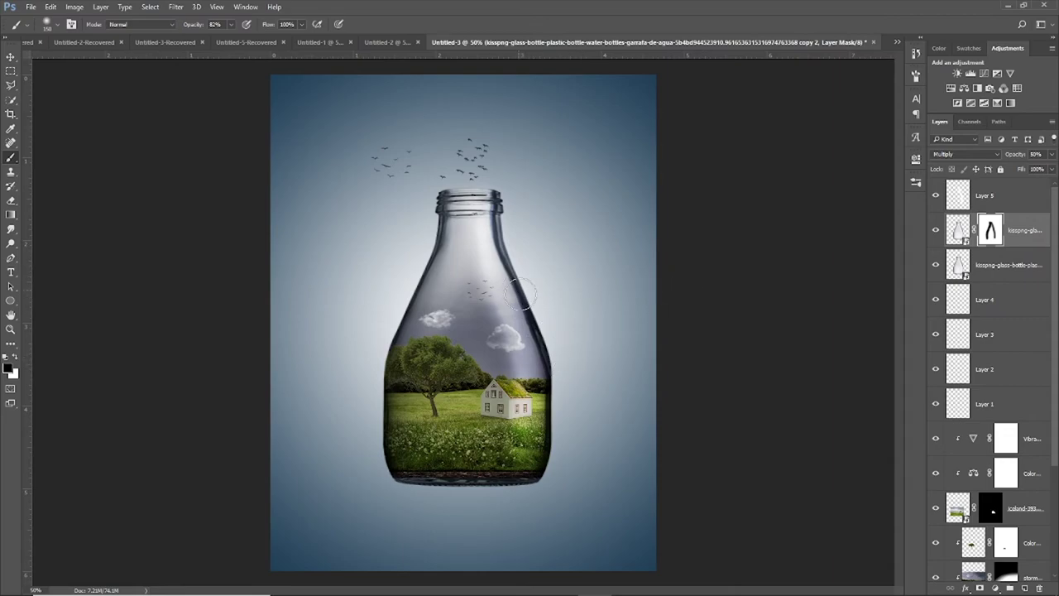
pyautogui.moveTo(521, 286)
pyautogui.mouseDown()
pyautogui.moveTo(552, 435)
pyautogui.moveTo(551, 496)
pyautogui.mouseUp()
# Duplicate the Layer 5 highlight twice to brighten it.
pyautogui.click(1041, 195)
pyautogui.hotkey('ctrl', 'j')
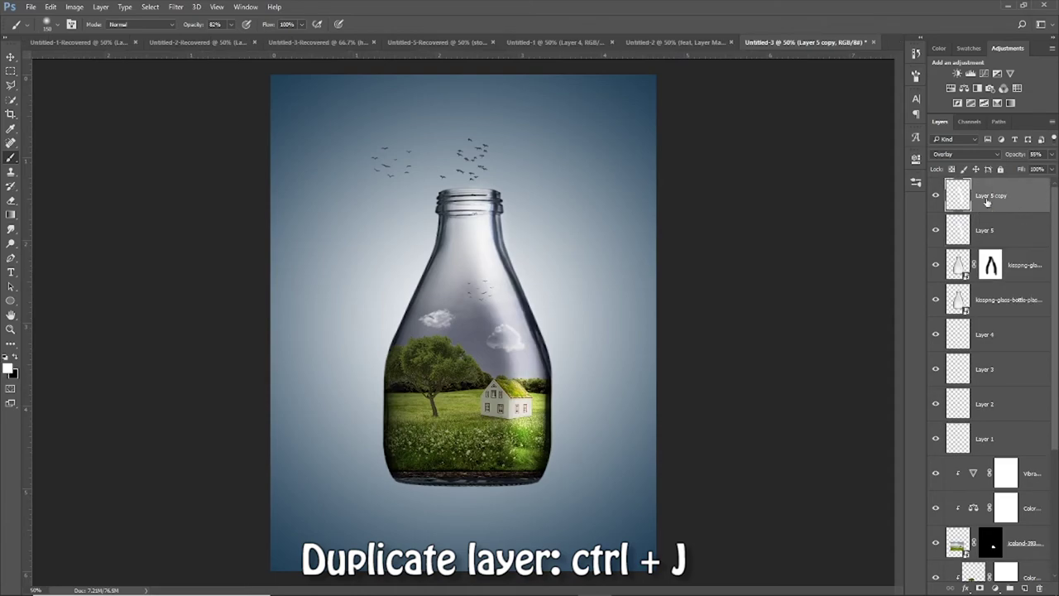
pyautogui.hotkey('ctrl', 'j')
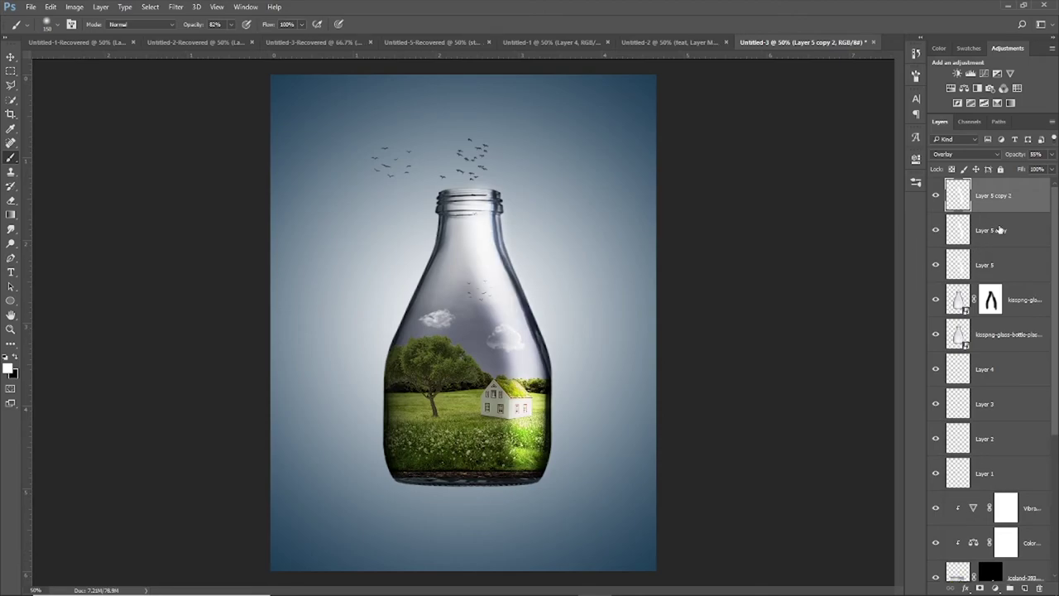
pyautogui.scroll(-3, 1026, 315)
pyautogui.scroll(-3, 1049, 383)
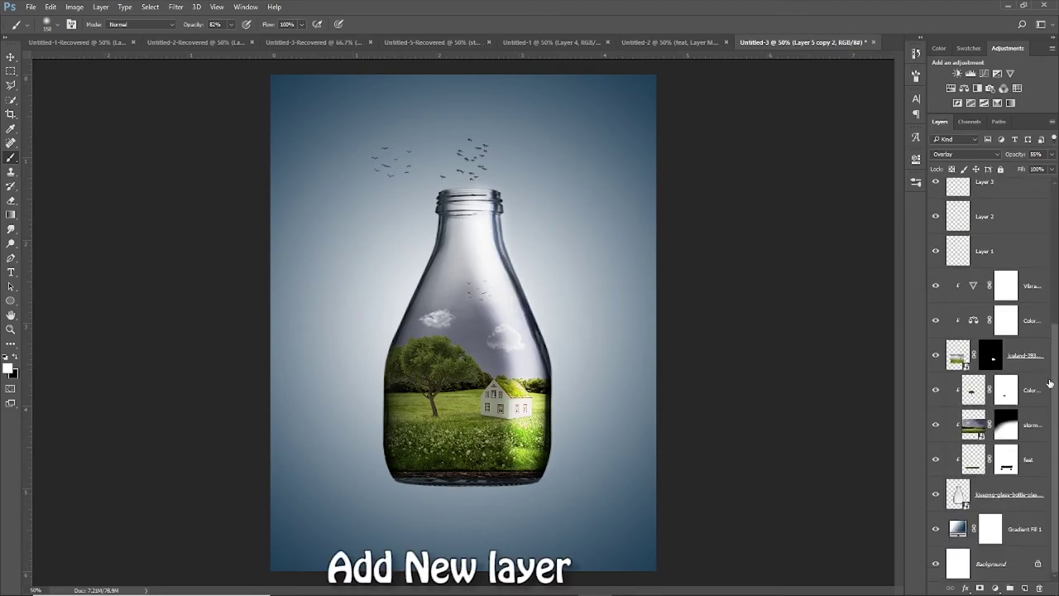
# On a new layer above the gradient, draw a black ellipse along the bottle's base.
pyautogui.click(1031, 535)
pyautogui.click(1024, 589)
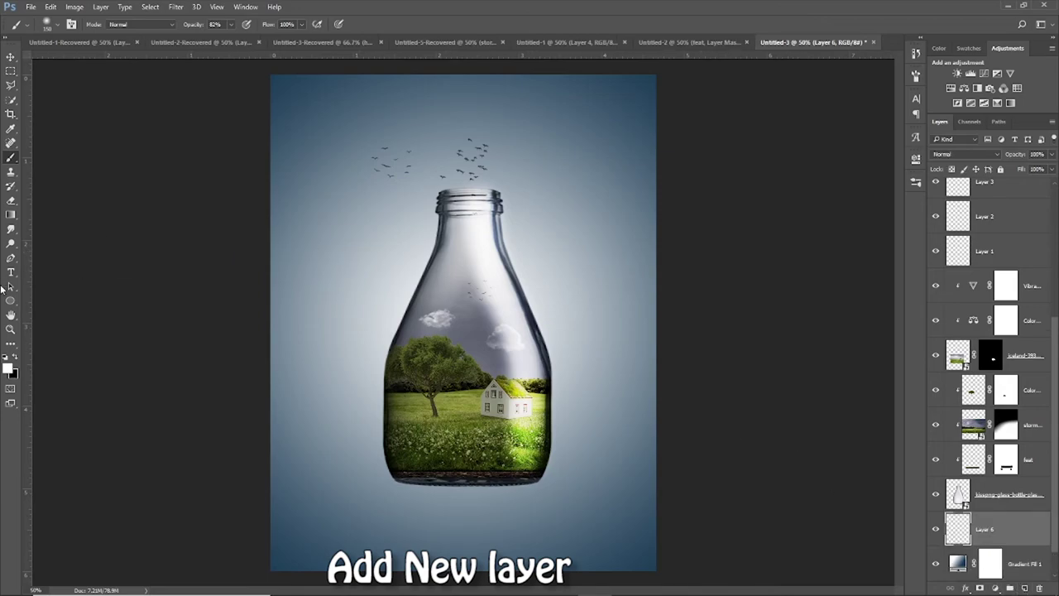
pyautogui.click(11, 301)
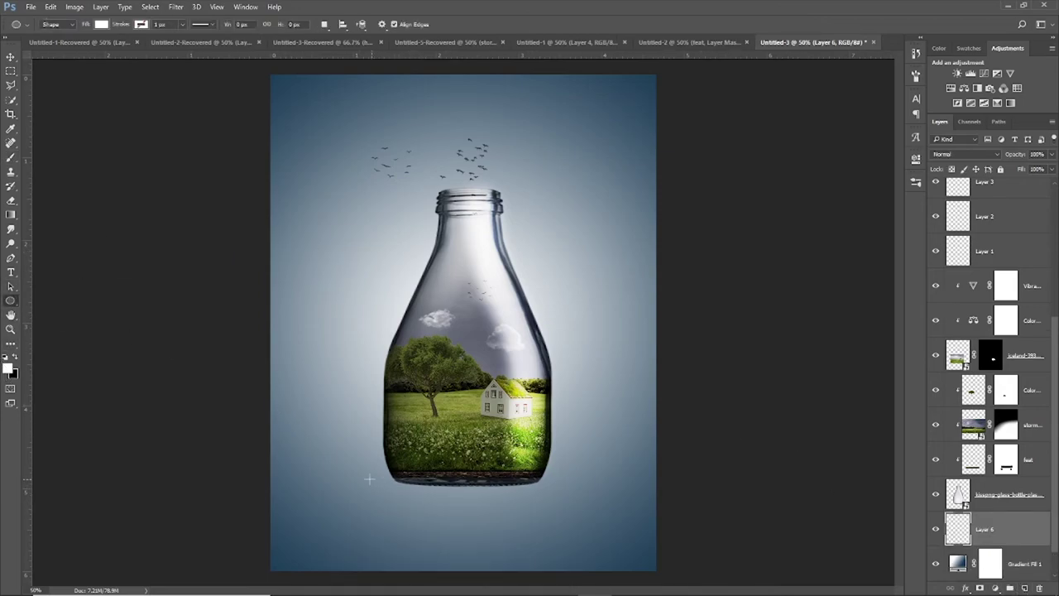
pyautogui.click(102, 26)
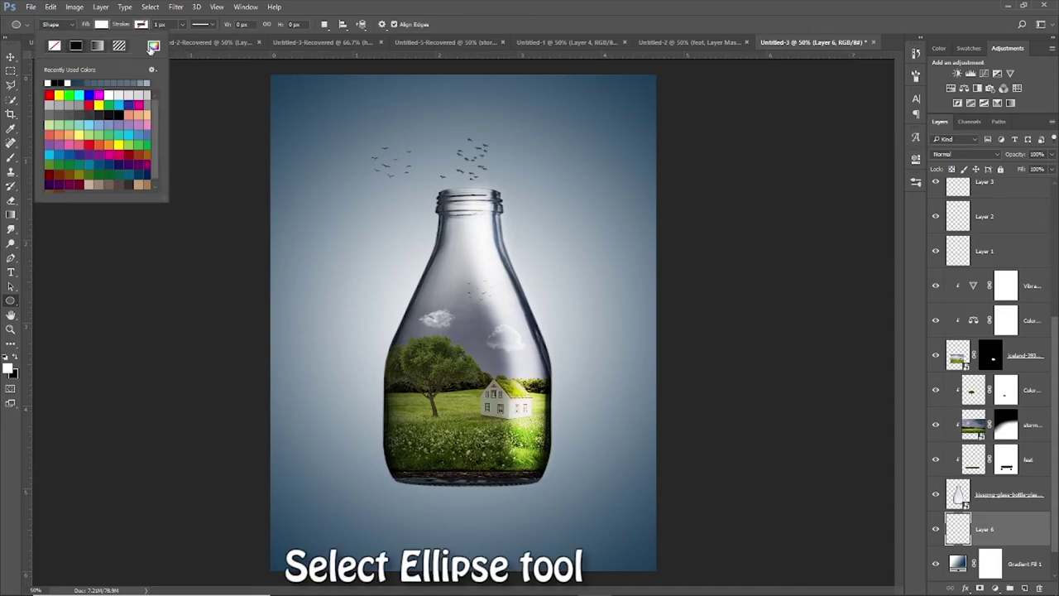
pyautogui.click(152, 46)
pyautogui.moveTo(600, 265); pyautogui.dragTo(590, 302)
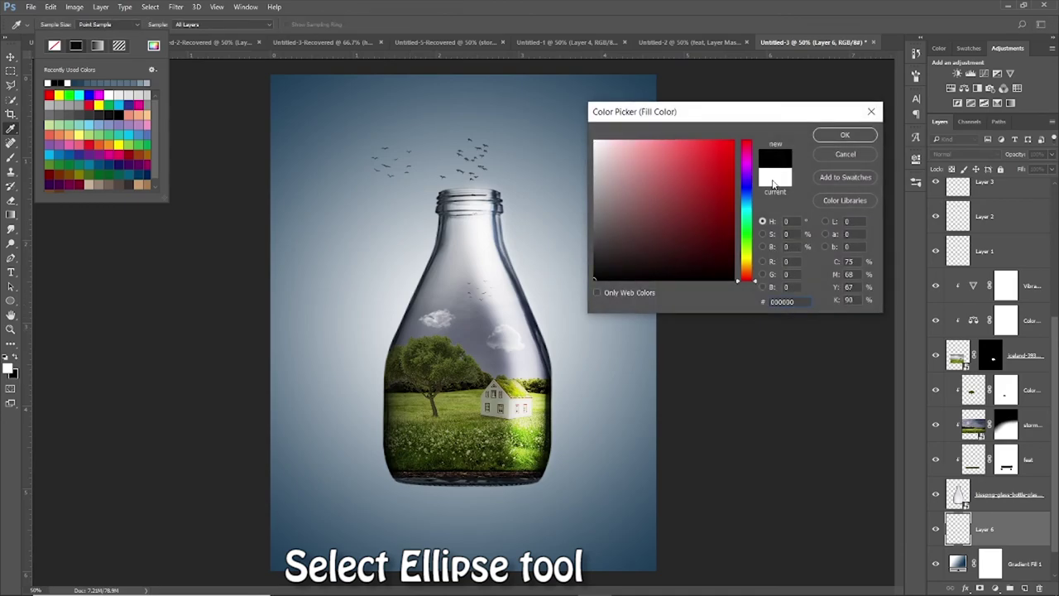
pyautogui.click(845, 135)
pyautogui.click(239, 287)
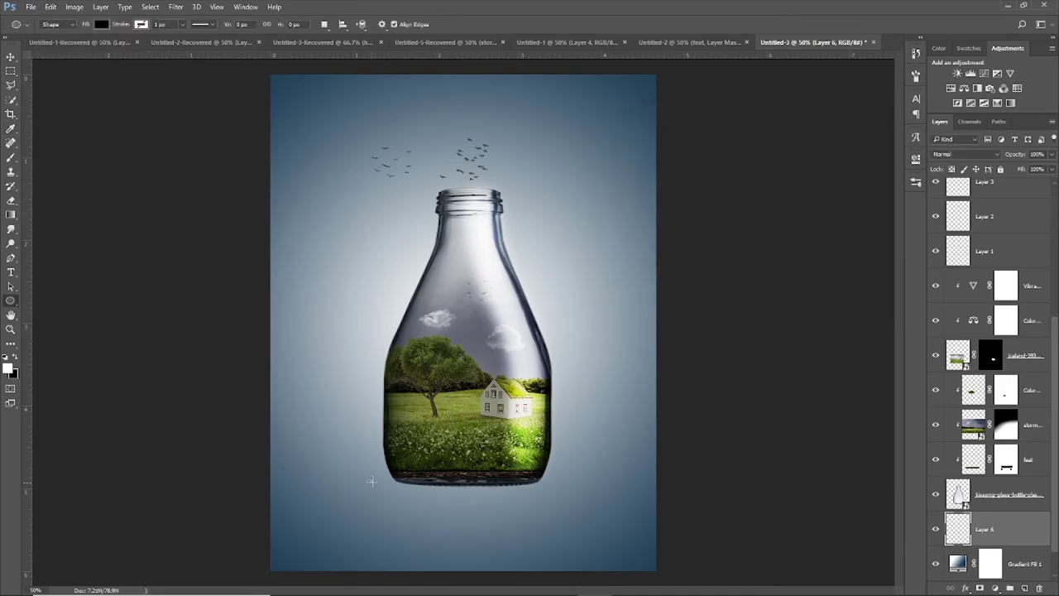
pyautogui.moveTo(385, 472); pyautogui.dragTo(555, 492)
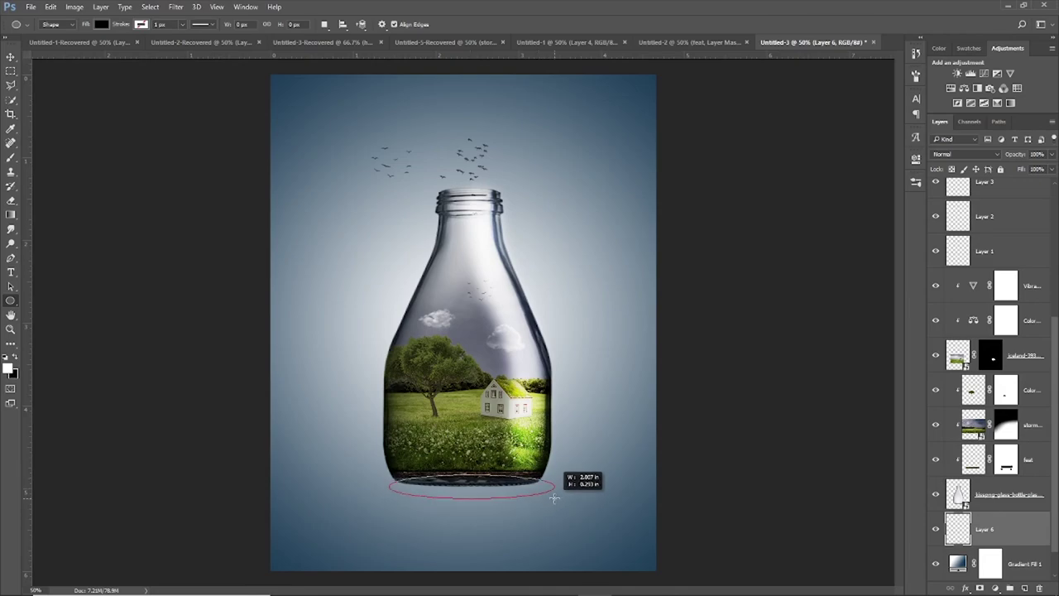
pyautogui.moveTo(554, 491); pyautogui.dragTo(555, 492)
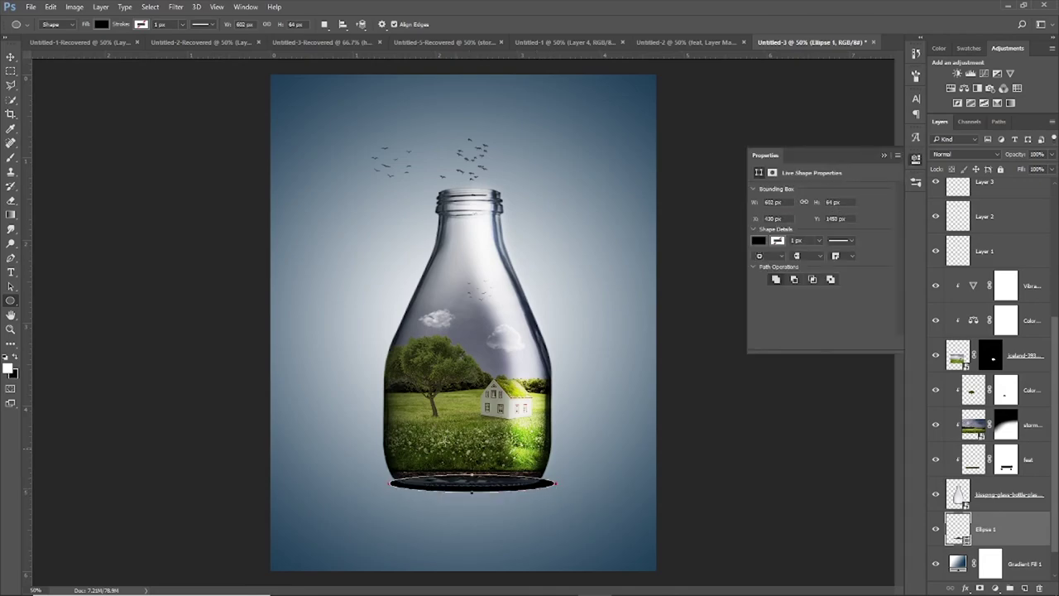
pyautogui.click(11, 56)
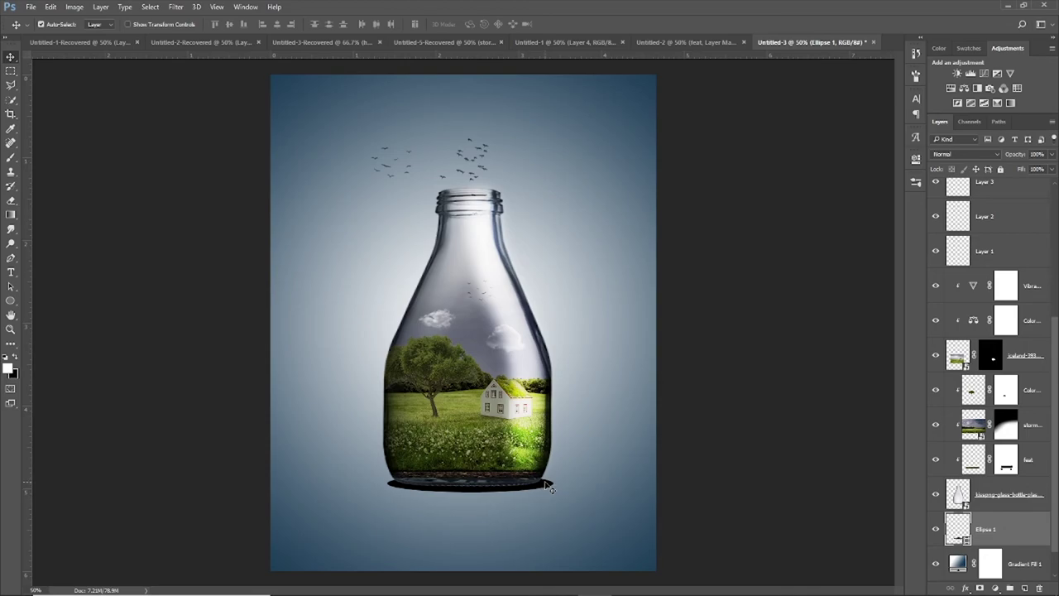
# Rasterize the ellipse and soften it with an 18 px Gaussian Blur.
pyautogui.rightClick(1015, 542)
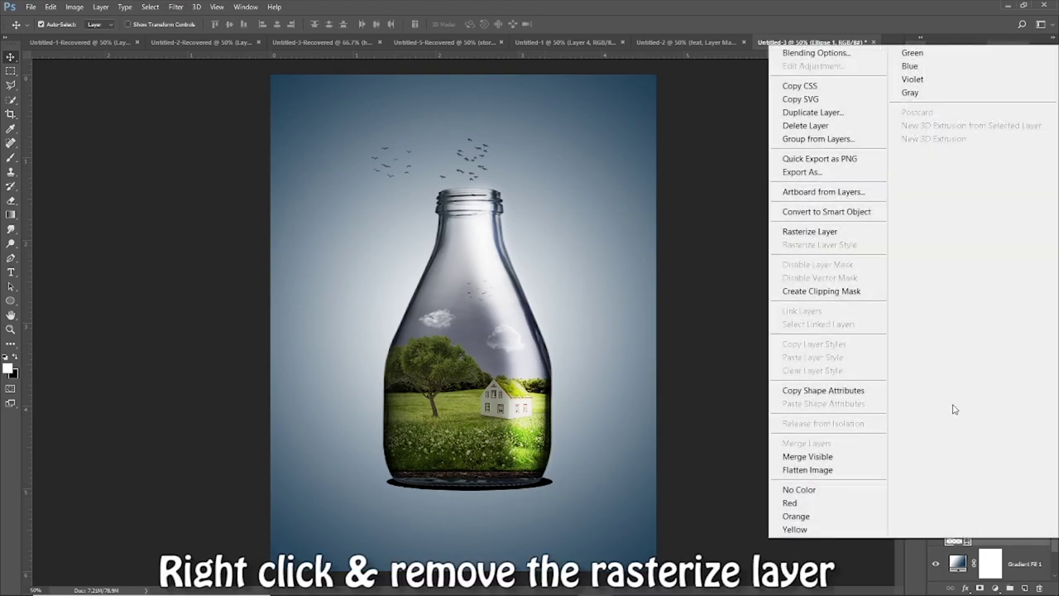
pyautogui.click(780, 234)
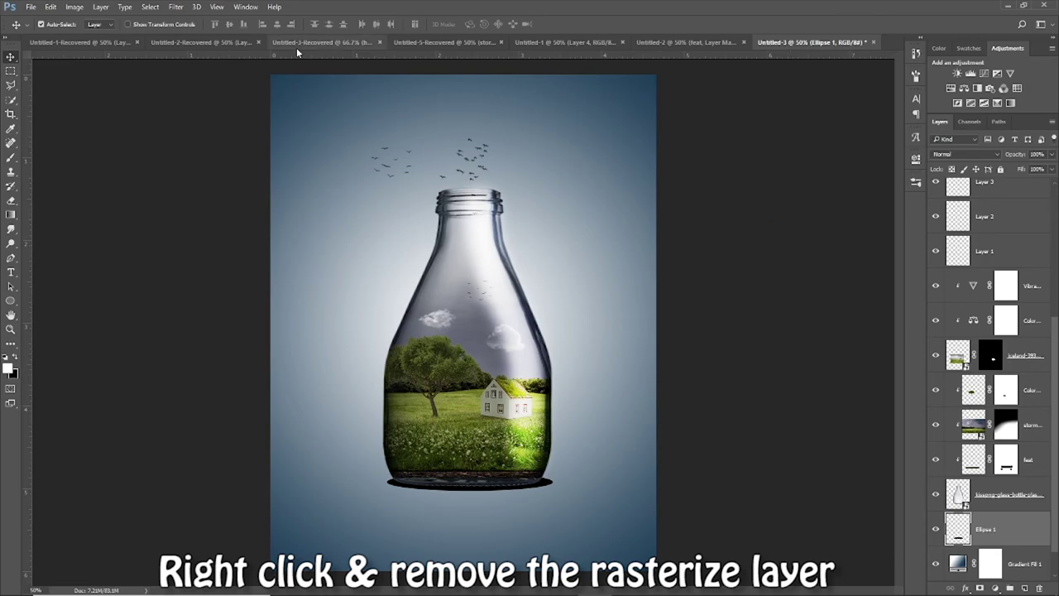
pyautogui.click(168, 8)
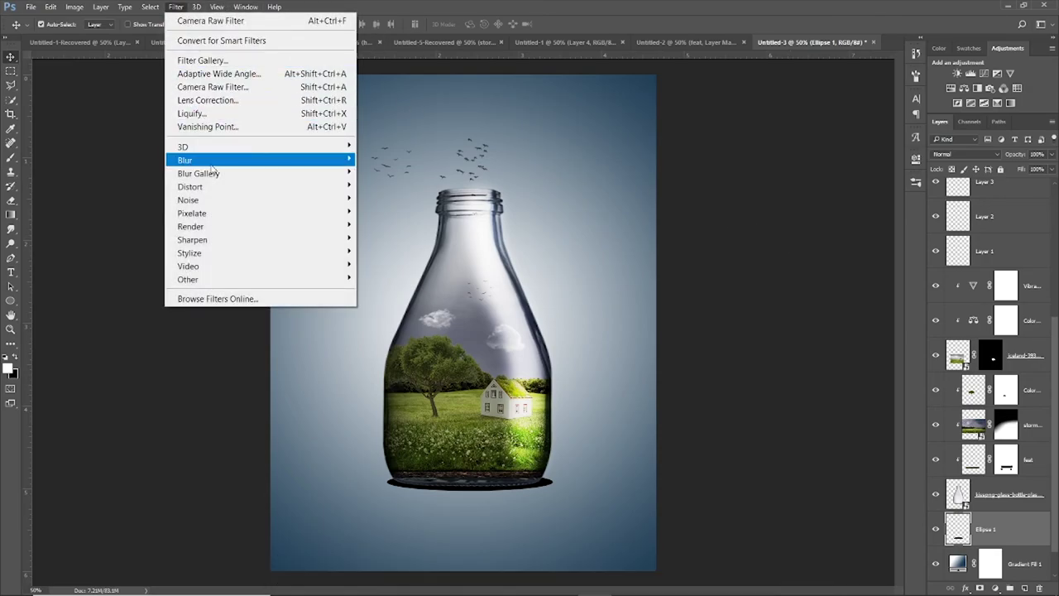
pyautogui.click(399, 217)
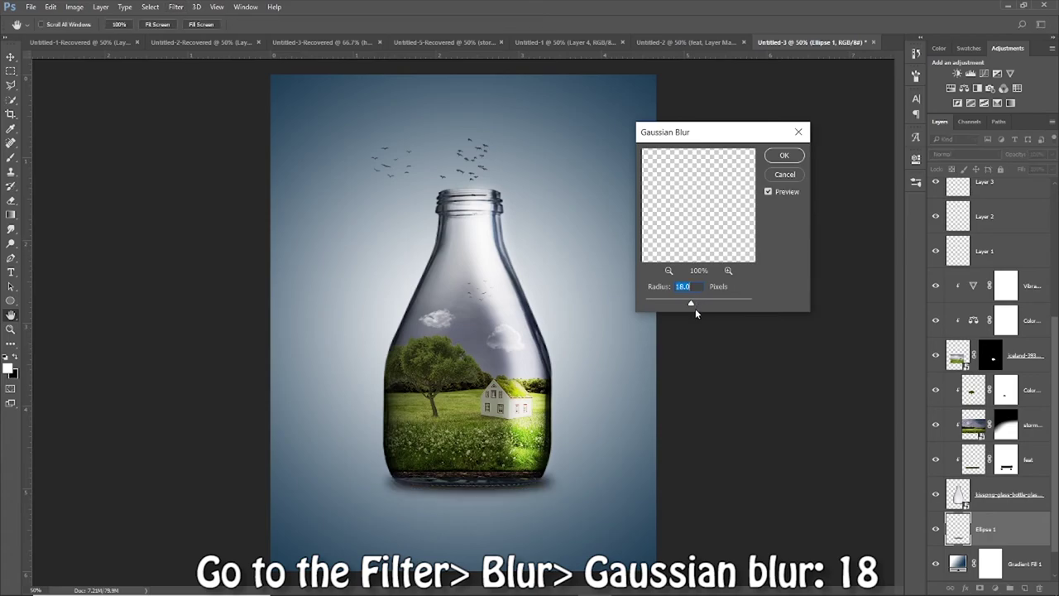
pyautogui.click(783, 155)
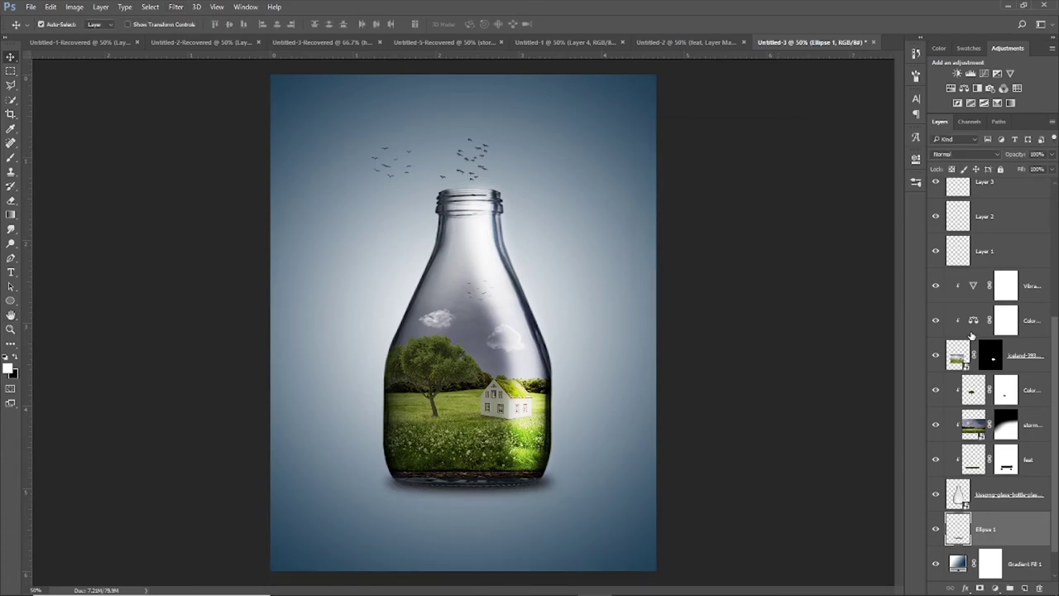
pyautogui.scroll(4, 972, 335)
pyautogui.scroll(2, 984, 414)
# Delete Layer 5 copy 2 and stamp all visible layers into a new merged top layer.
pyautogui.click(1007, 198)
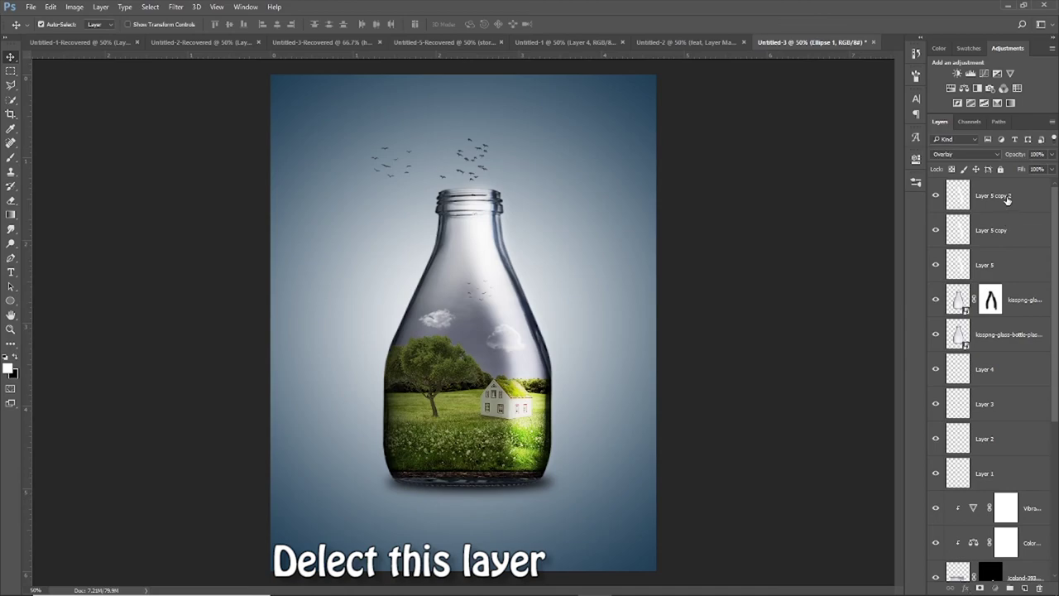
pyautogui.press('Delete')
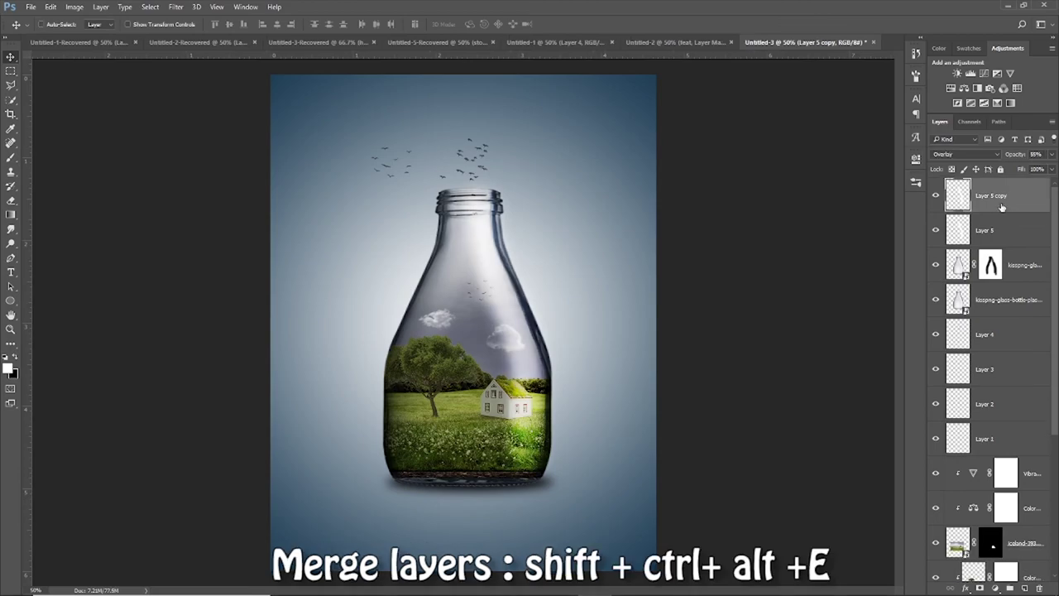
pyautogui.hotkey('ctrl', 'shift', 'alt', 'e')
# In Camera Raw, warm the temperature, raise exposure to +0.40, shadows +21, whites −21, blacks +12.
pyautogui.click(186, 7)
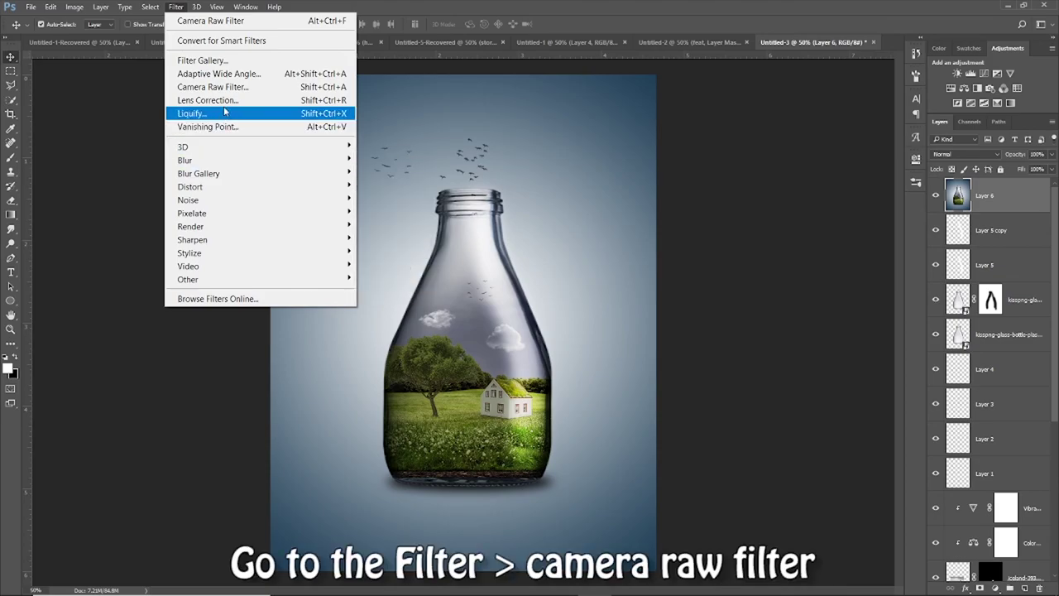
pyautogui.click(212, 87)
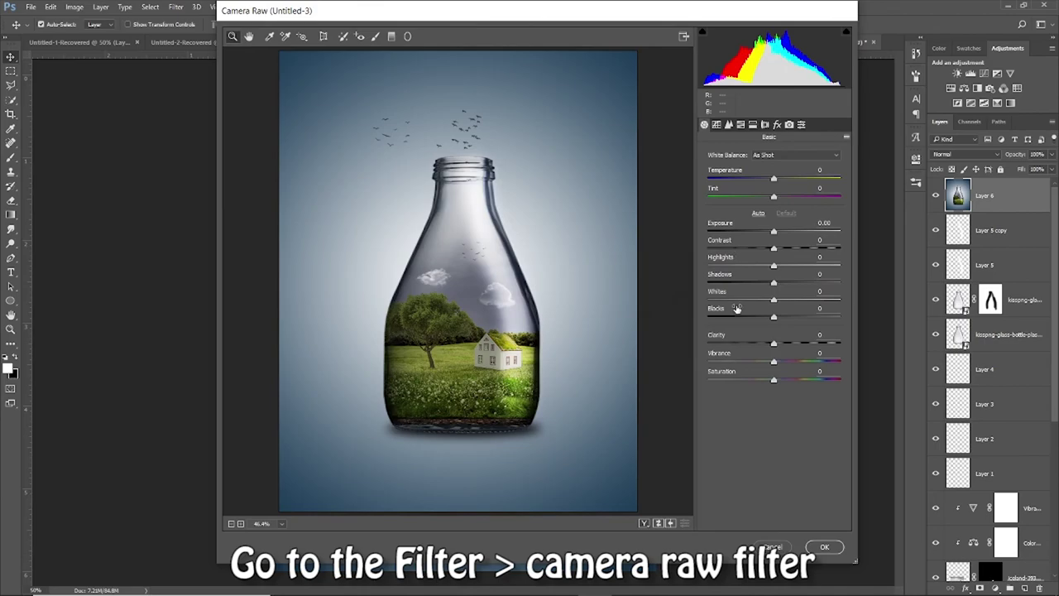
pyautogui.moveTo(775, 178)
pyautogui.mouseDown()
pyautogui.moveTo(787, 181)
pyautogui.moveTo(762, 199)
pyautogui.mouseUp()
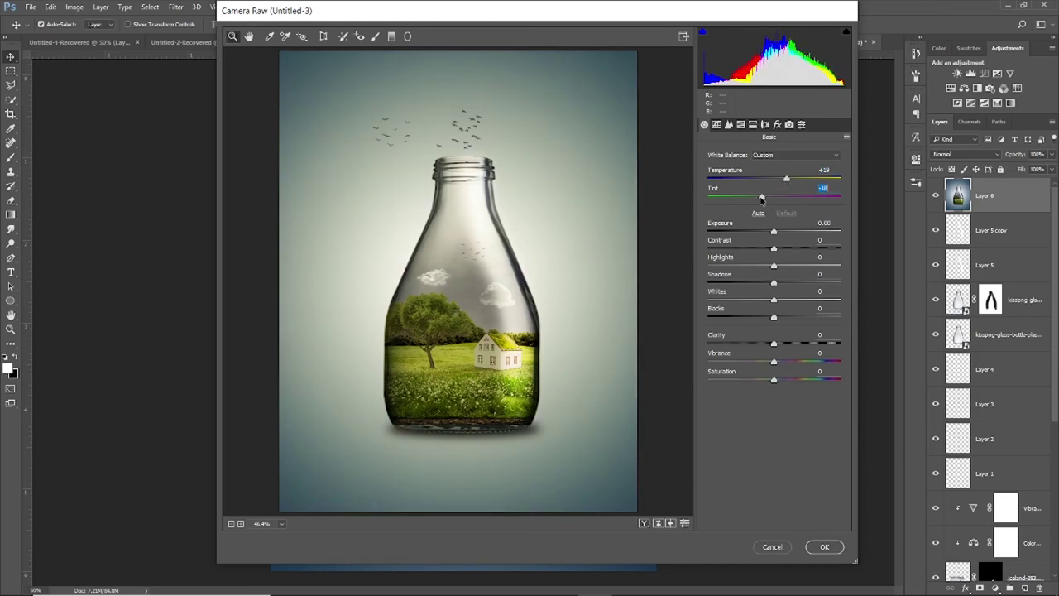
pyautogui.moveTo(773, 232)
pyautogui.mouseDown()
pyautogui.moveTo(767, 249)
pyautogui.moveTo(805, 250)
pyautogui.moveTo(744, 274)
pyautogui.mouseUp()
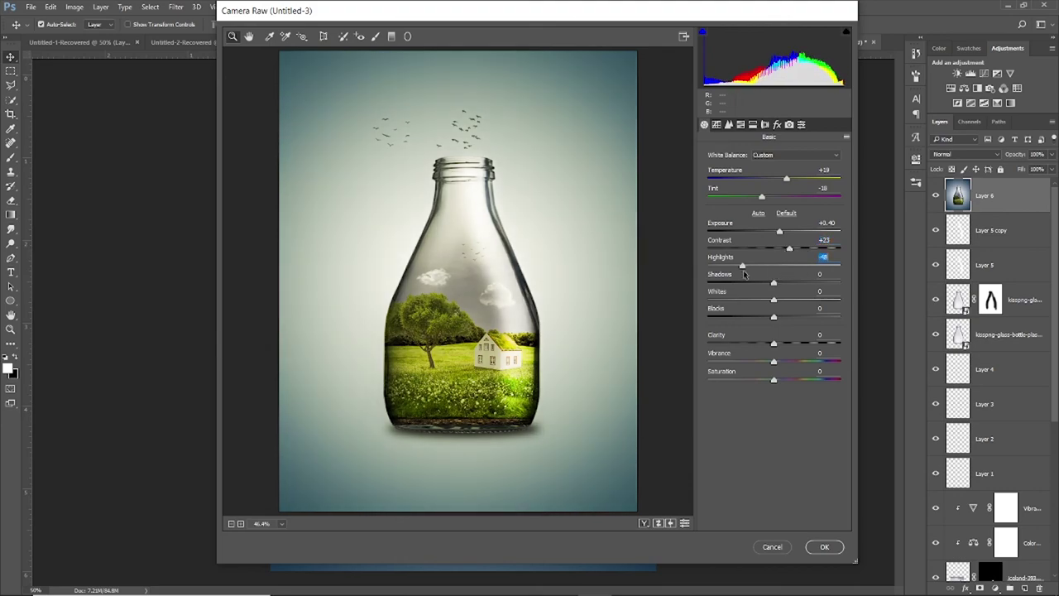
pyautogui.moveTo(776, 281)
pyautogui.mouseDown()
pyautogui.moveTo(790, 282)
pyautogui.moveTo(743, 300)
pyautogui.mouseUp()
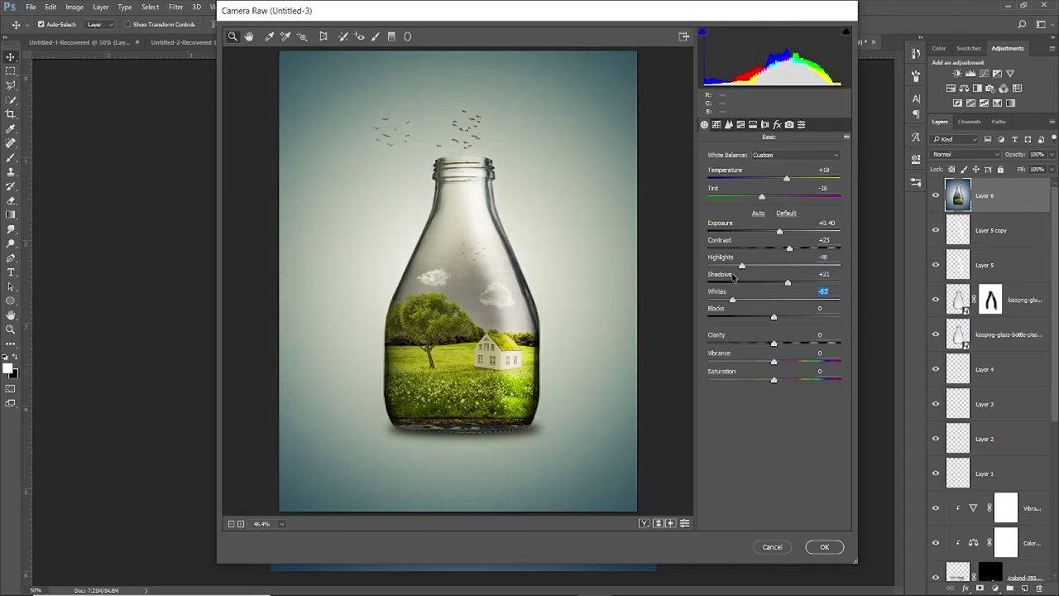
pyautogui.moveTo(743, 299)
pyautogui.mouseDown()
pyautogui.moveTo(760, 299)
pyautogui.moveTo(766, 323)
pyautogui.mouseUp()
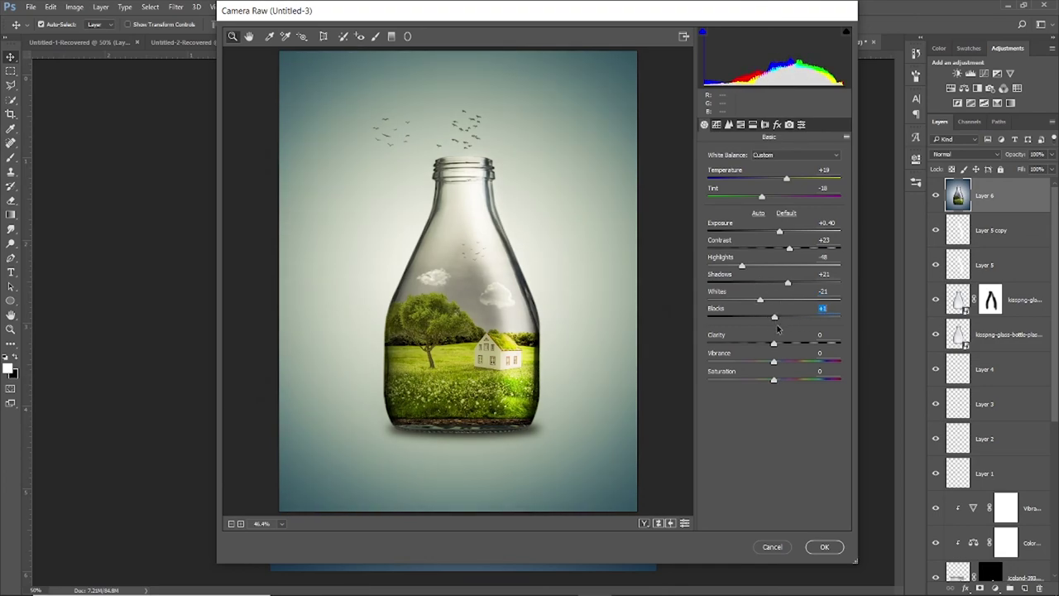
pyautogui.moveTo(766, 324); pyautogui.dragTo(782, 325)
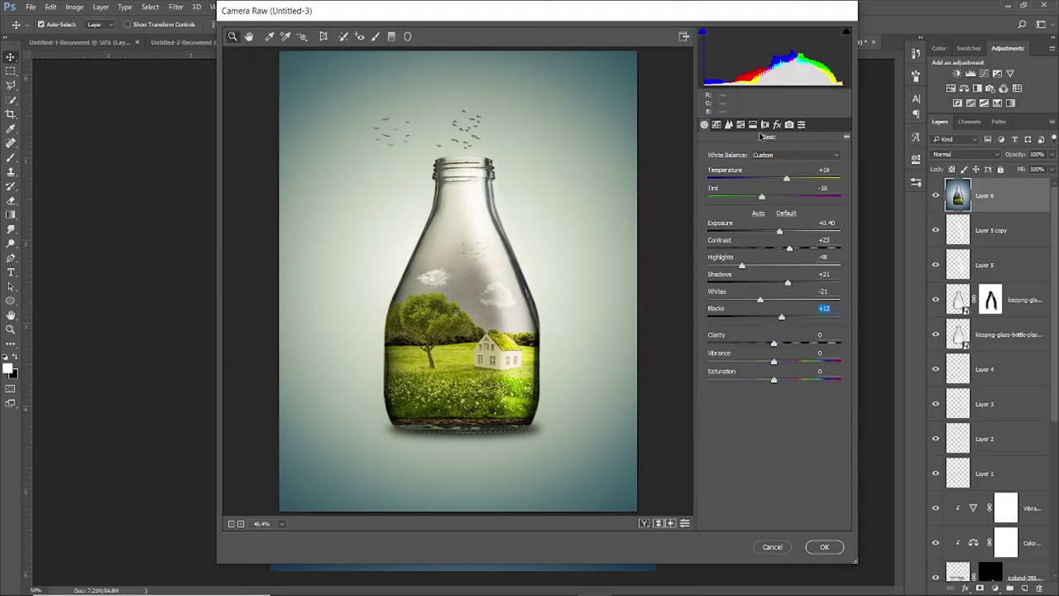
# Pull the tone-curve highlights down to −54 and apply the Camera Raw grade.
pyautogui.click(717, 125)
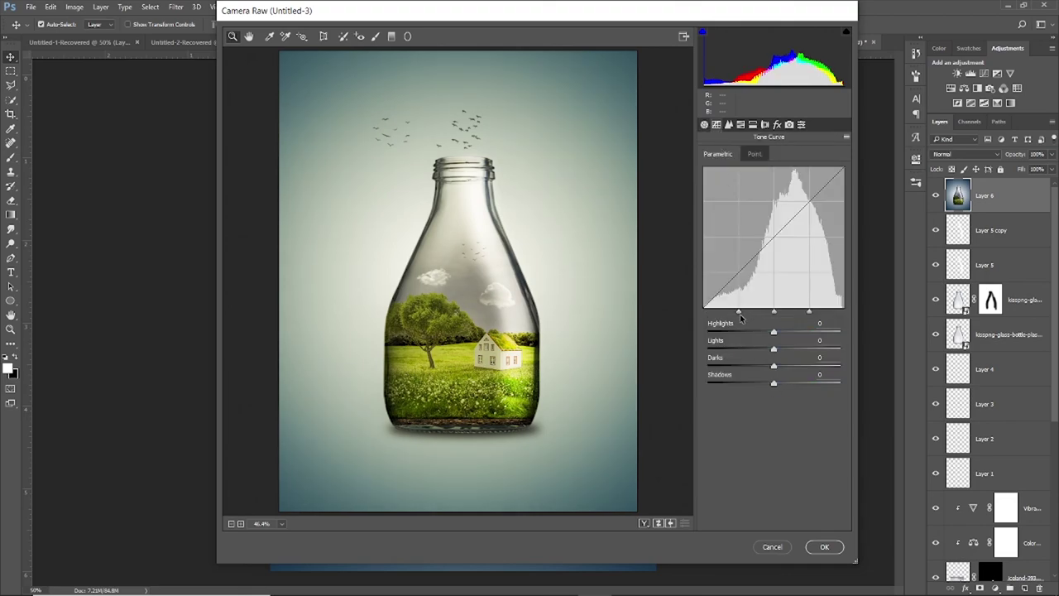
pyautogui.moveTo(773, 333)
pyautogui.mouseDown()
pyautogui.moveTo(739, 332)
pyautogui.moveTo(783, 358)
pyautogui.moveTo(773, 232)
pyautogui.mouseUp()
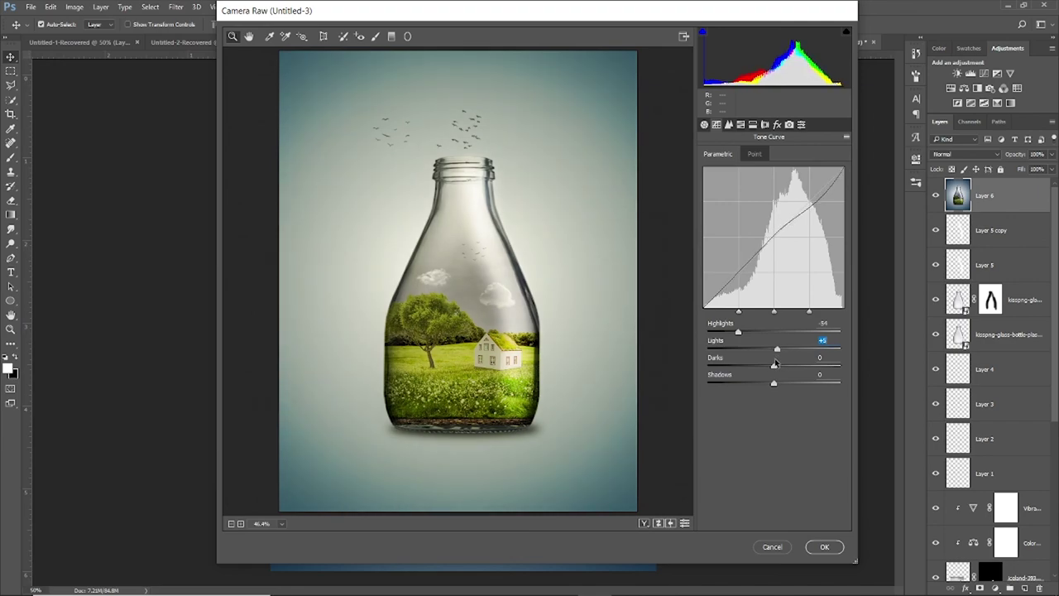
pyautogui.click(823, 543)
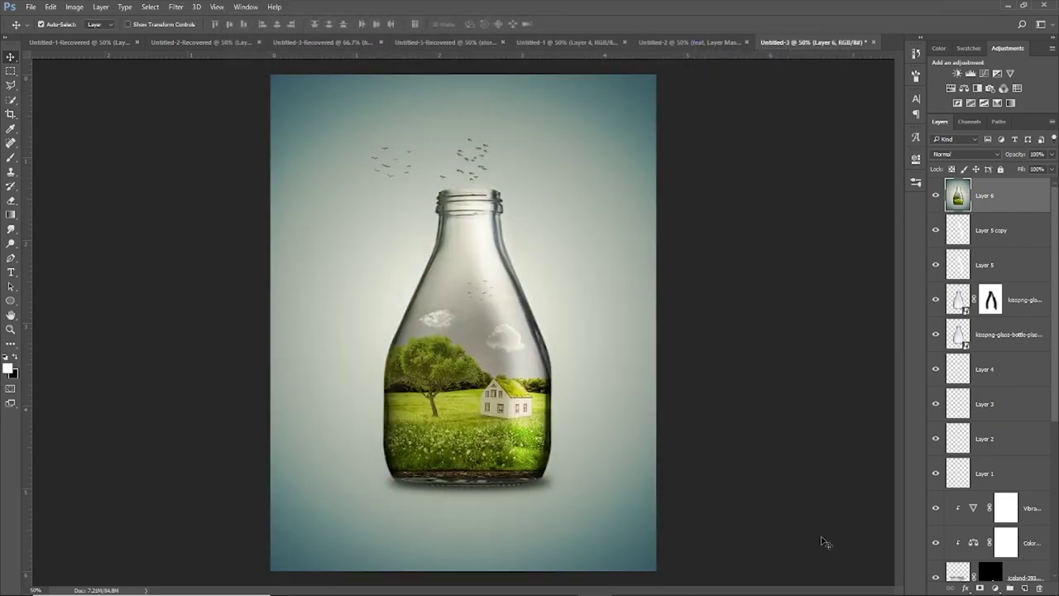